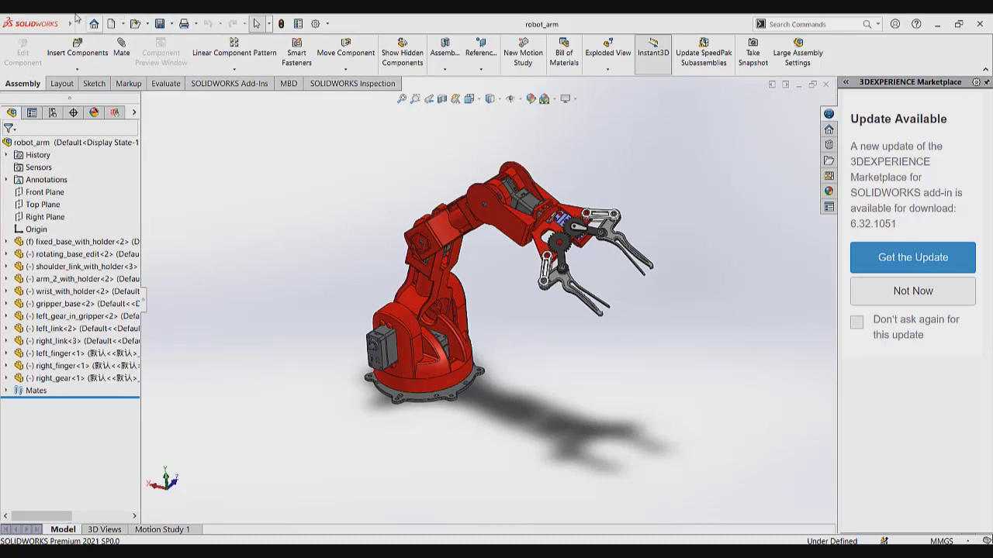
# - Start exporting the robot arm assembly as URDF
pyautogui.moveTo(76, 17)
pyautogui.click(172, 24)
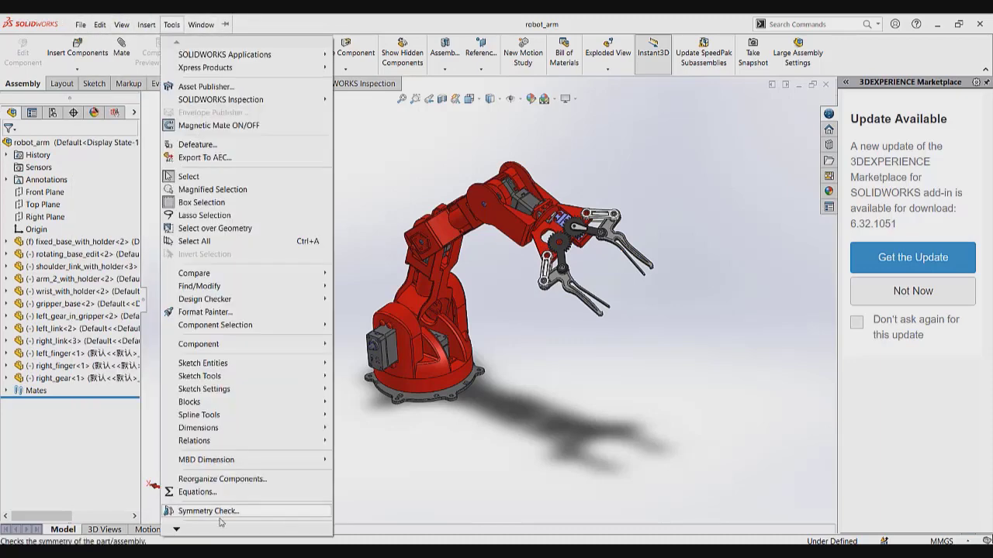
pyautogui.moveTo(177, 529)
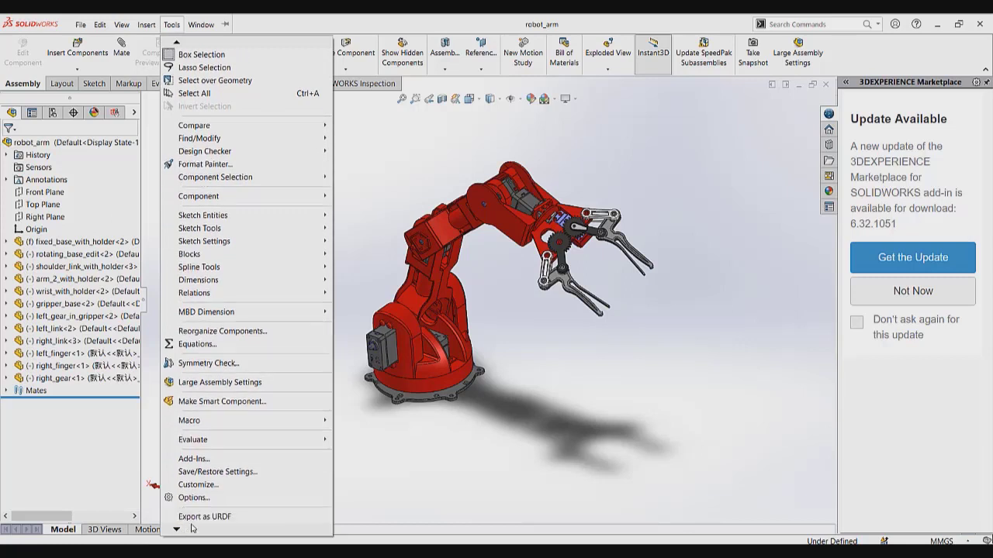
pyautogui.click(204, 516)
pyautogui.click(538, 310)
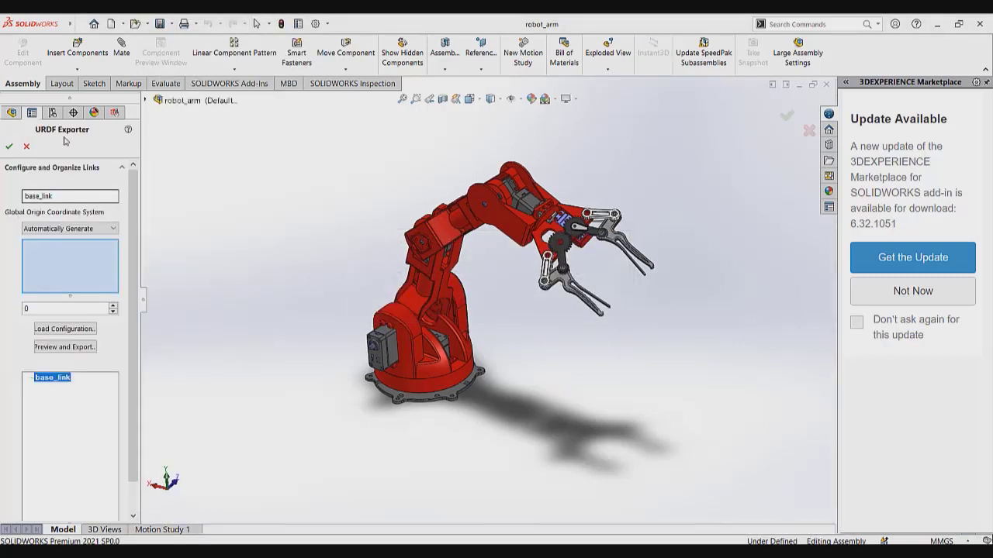
# - Name the base link fixed_base and assign the grey fixed base plate component to it
pyautogui.doubleClick(73, 195)
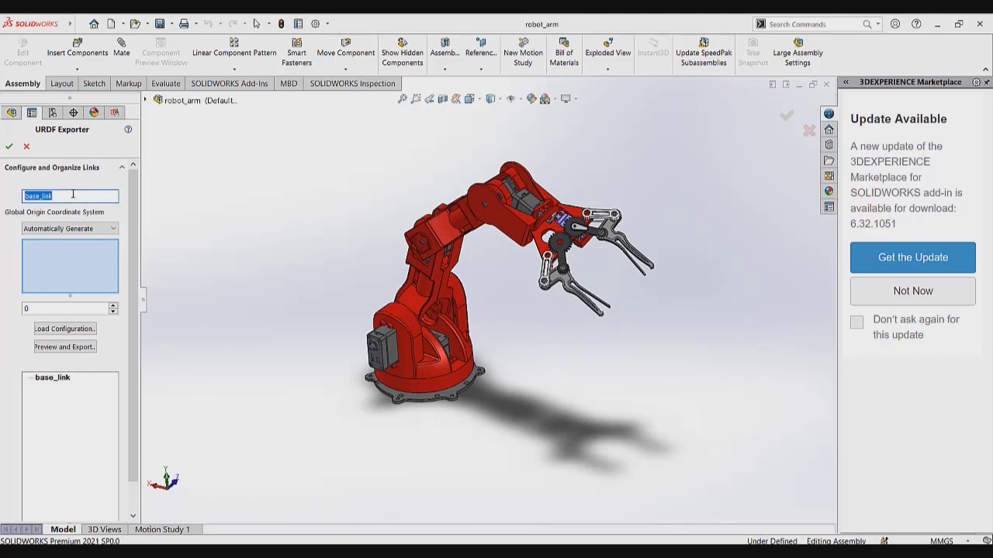
pyautogui.write('fixed_base')
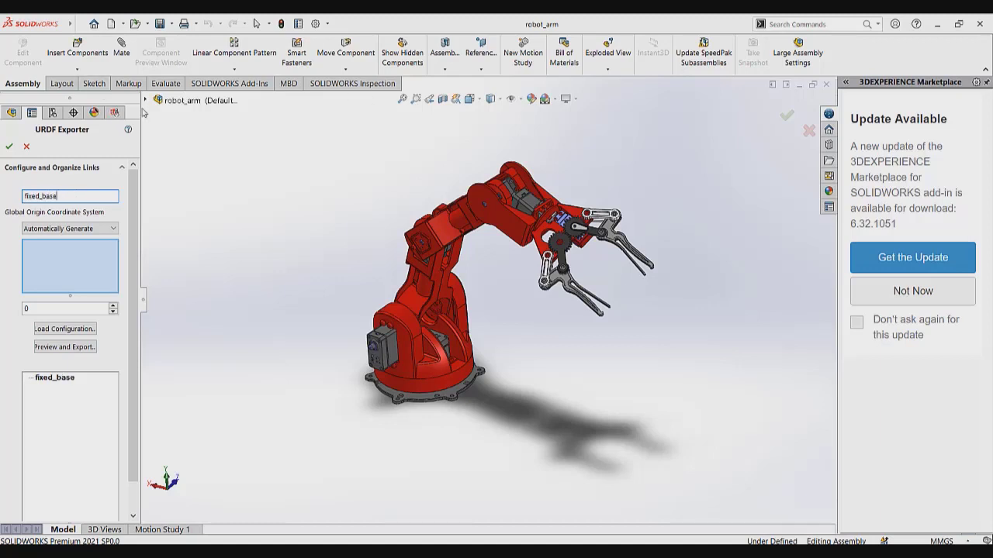
pyautogui.click(145, 101)
pyautogui.click(145, 101)
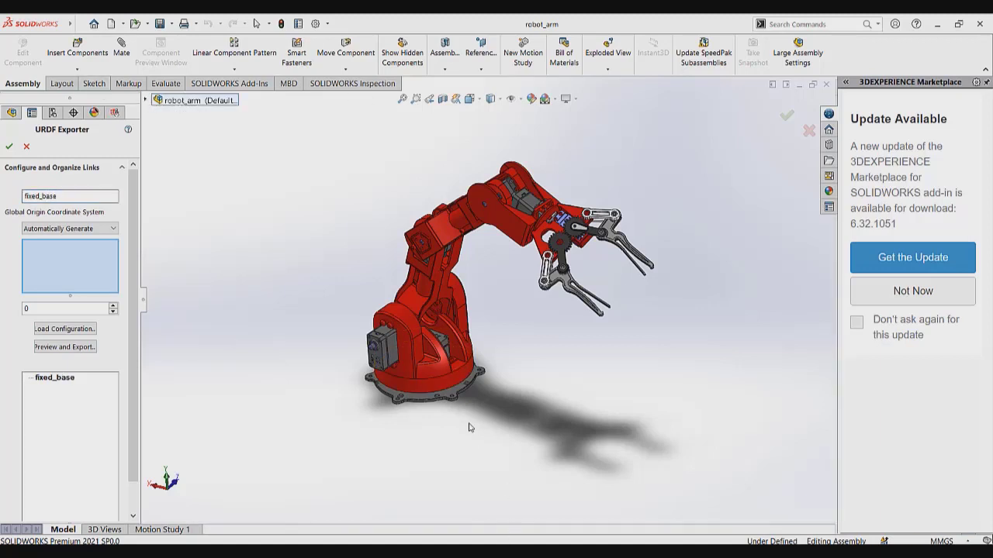
pyautogui.scroll(-3, 467, 423)
pyautogui.click(462, 342)
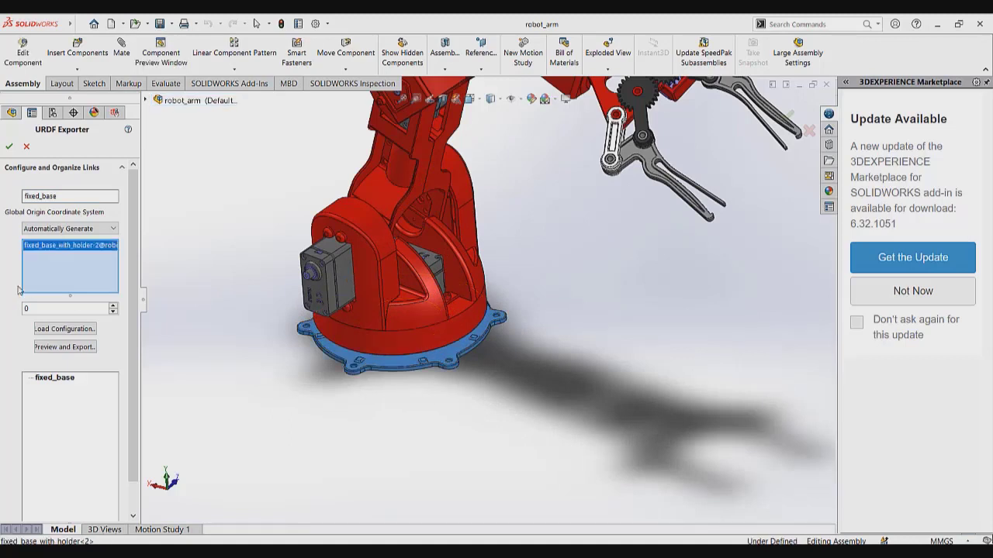
# - Add one child link under fixed_base, naming the link rotating_base and its joint rotating_base_joint
pyautogui.click(114, 306)
pyautogui.scroll(-1, 71, 364)
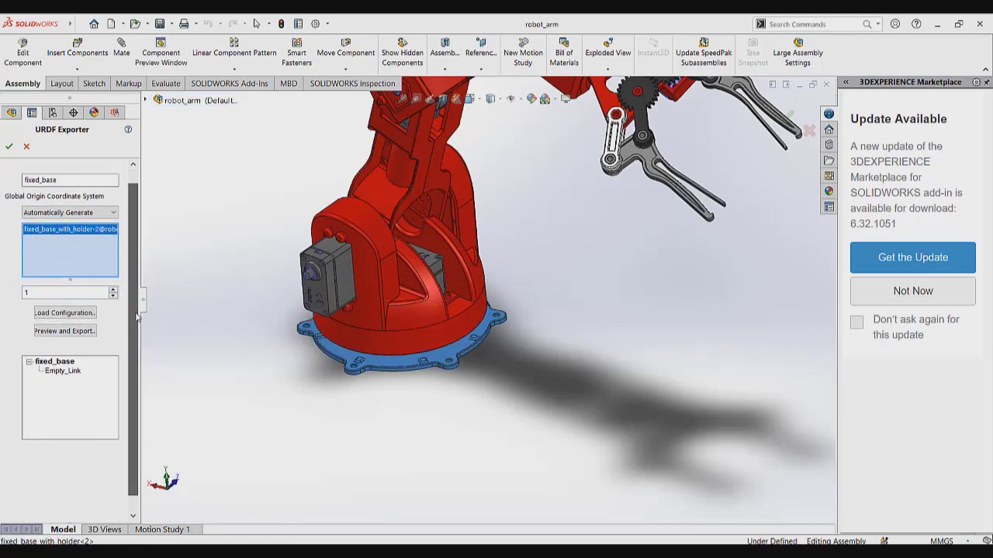
pyautogui.click(66, 362)
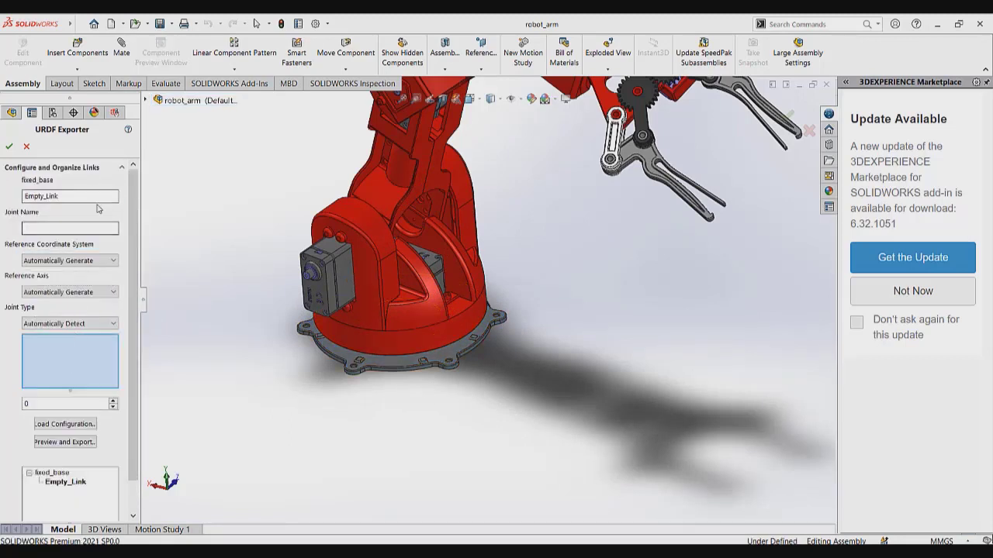
pyautogui.doubleClick(98, 198)
pyautogui.write('rot')
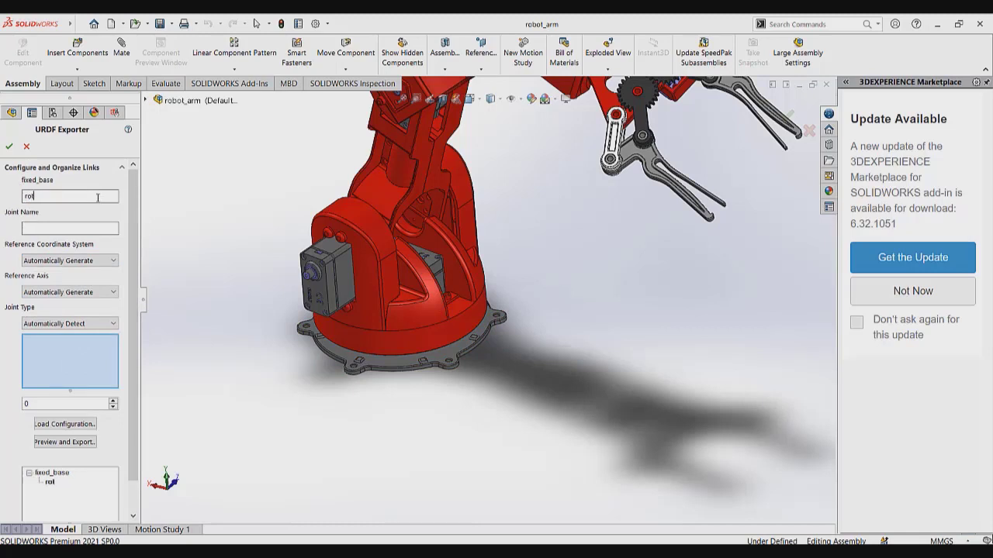
pyautogui.write('ating_base')
pyautogui.doubleClick(98, 198)
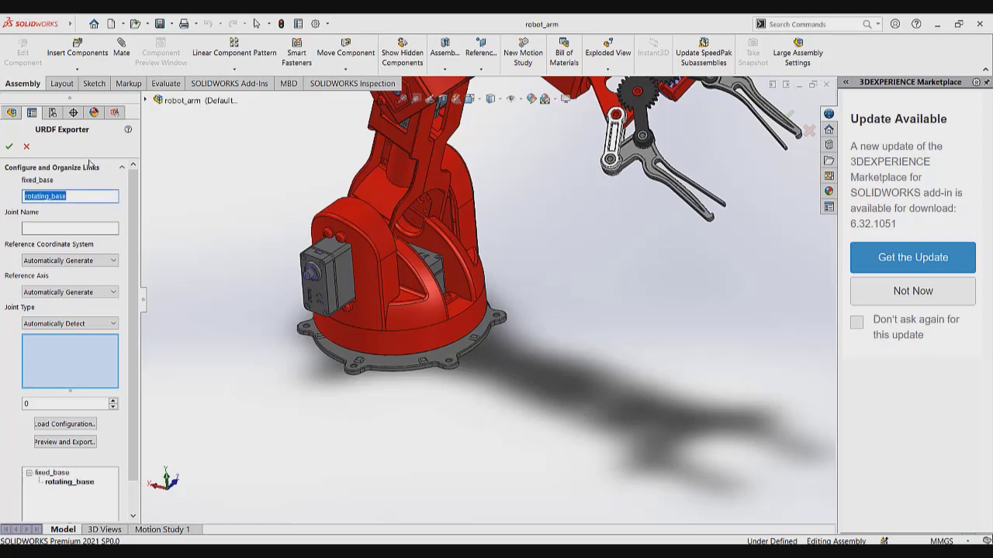
pyautogui.hotkey('ctrl', 'c')
pyautogui.click(113, 229)
pyautogui.hotkey('ctrl', 'v')
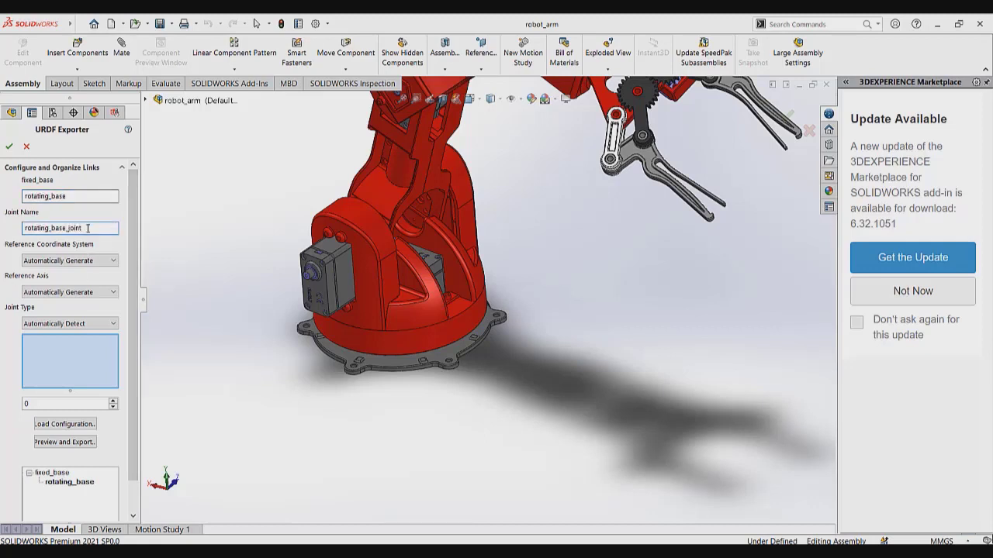
pyautogui.moveTo(410, 325); pyautogui.dragTo(433, 350, button='middle')
pyautogui.scroll(-4, 434, 350)
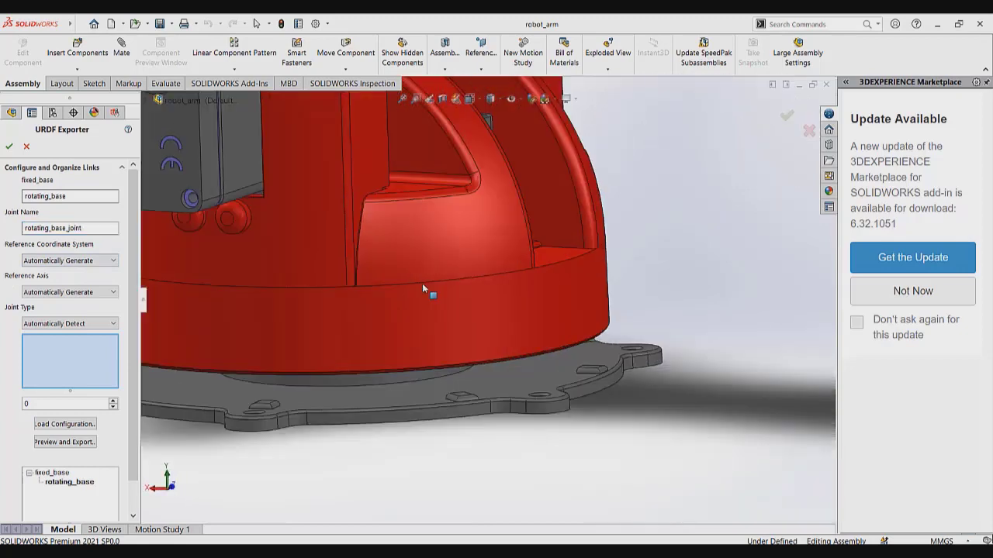
pyautogui.click(423, 286)
pyautogui.click(441, 393)
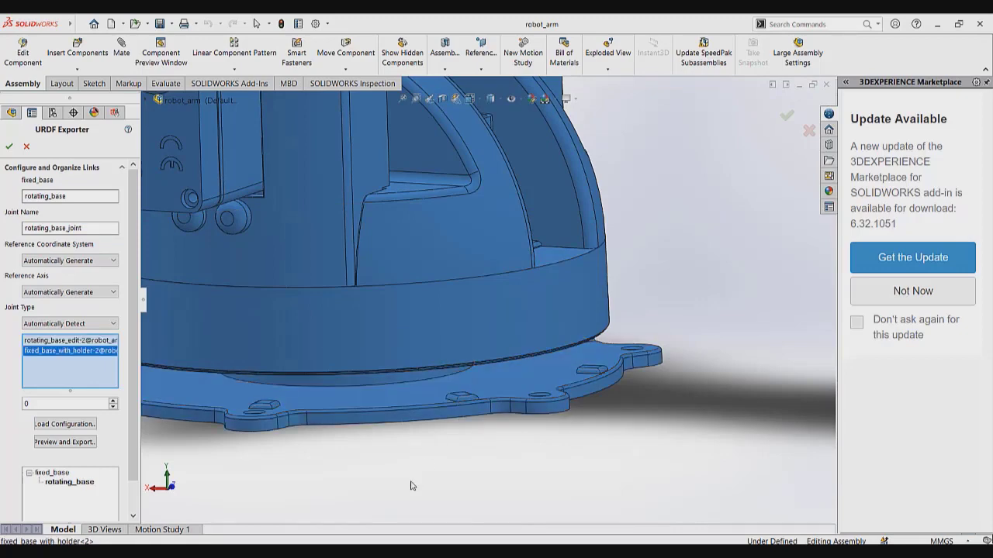
pyautogui.moveTo(413, 485); pyautogui.dragTo(377, 410, button='middle')
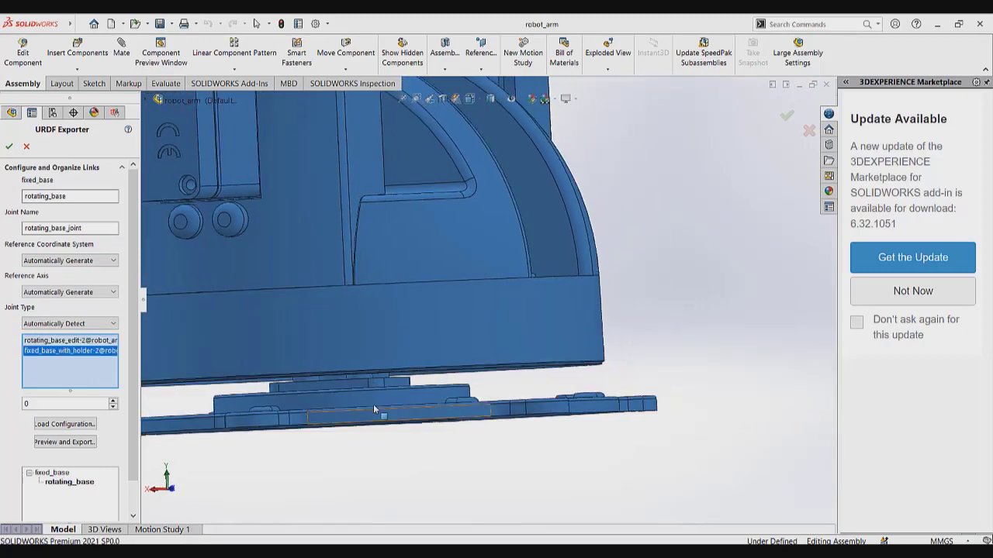
pyautogui.rightClick(44, 375)
pyautogui.click(99, 379)
# - Set the joint type of rotating_base_joint to continuous and assign the red rotating base component to the link
pyautogui.scroll(-4, 430, 388)
pyautogui.scroll(7, 381, 349)
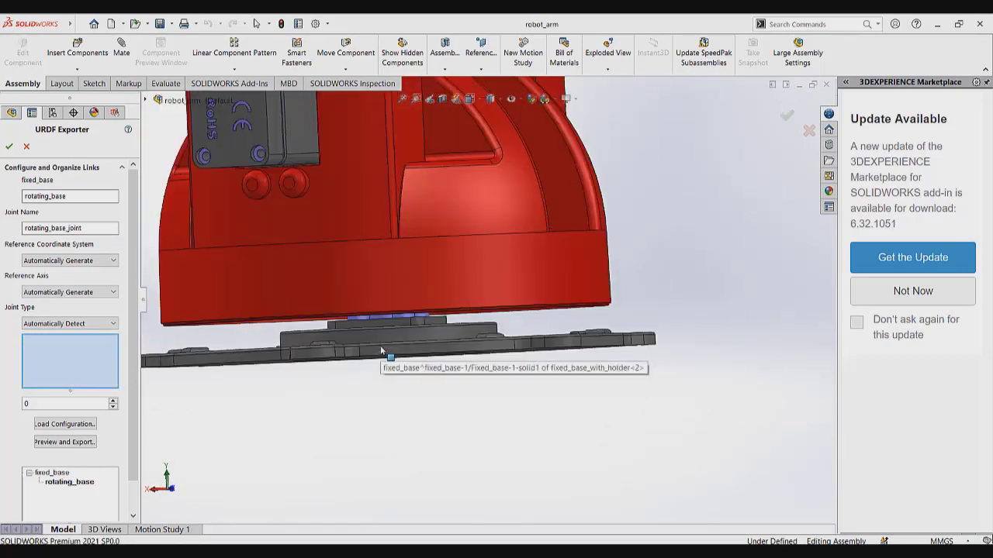
pyautogui.moveTo(369, 373); pyautogui.dragTo(383, 390, button='middle')
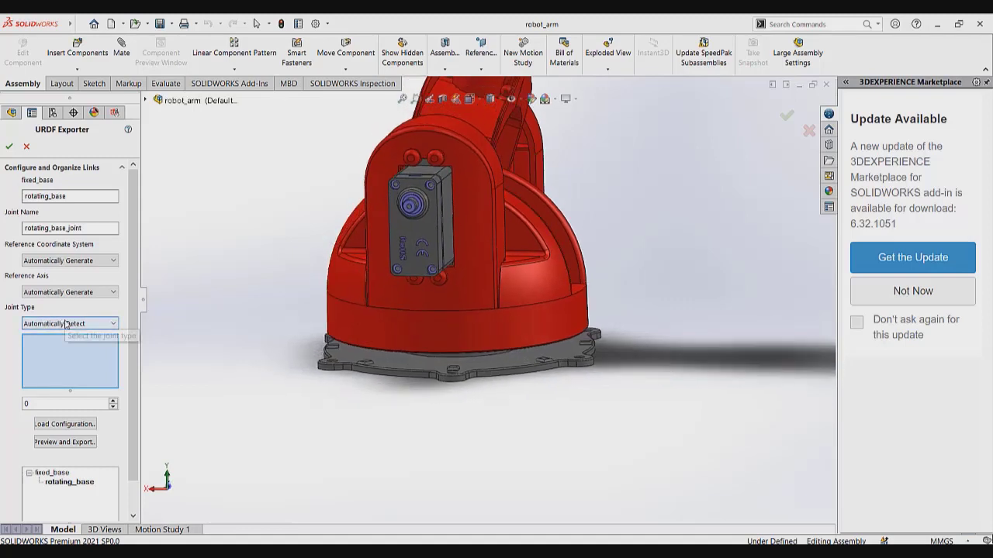
pyautogui.click(108, 324)
pyautogui.click(64, 344)
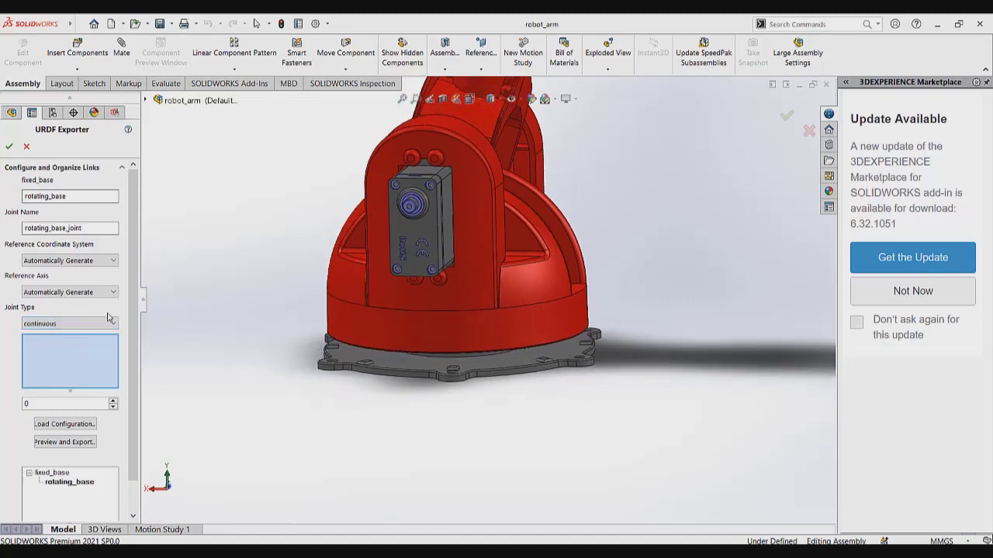
pyautogui.scroll(-2, 133, 329)
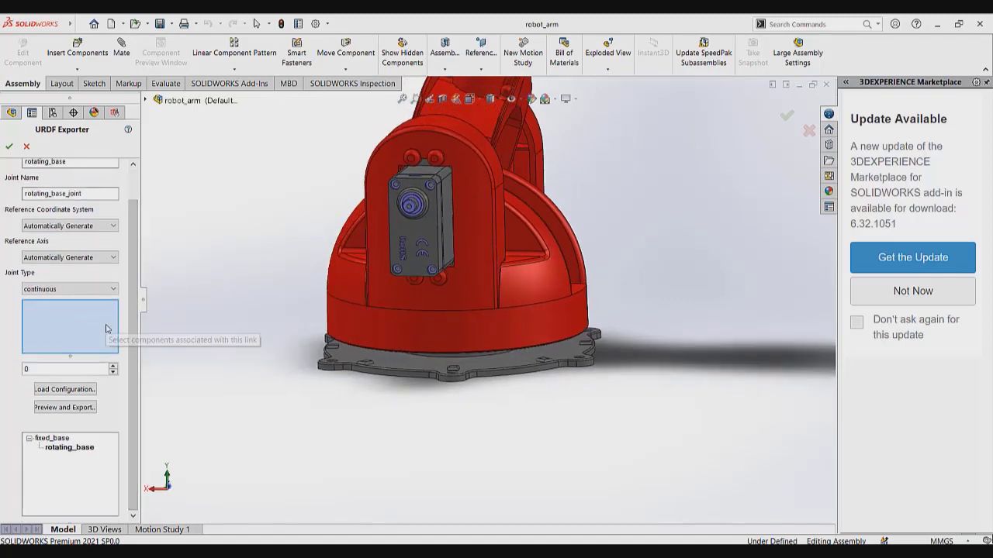
pyautogui.click(530, 291)
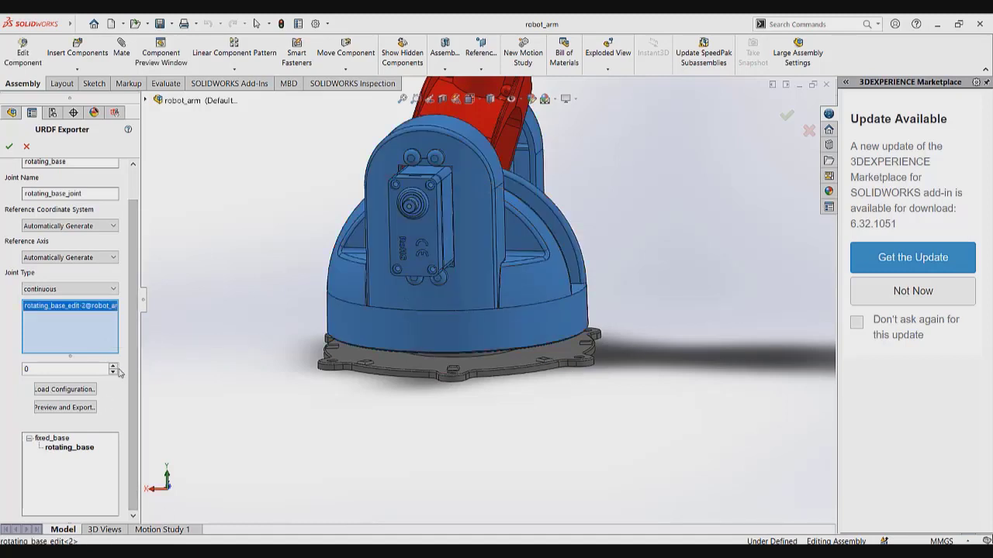
# - Add one child link under rotating_base, naming the link shoulder_link and its joint shoulder_joint
pyautogui.scroll(2, 499, 244)
pyautogui.scroll(-3, 509, 138)
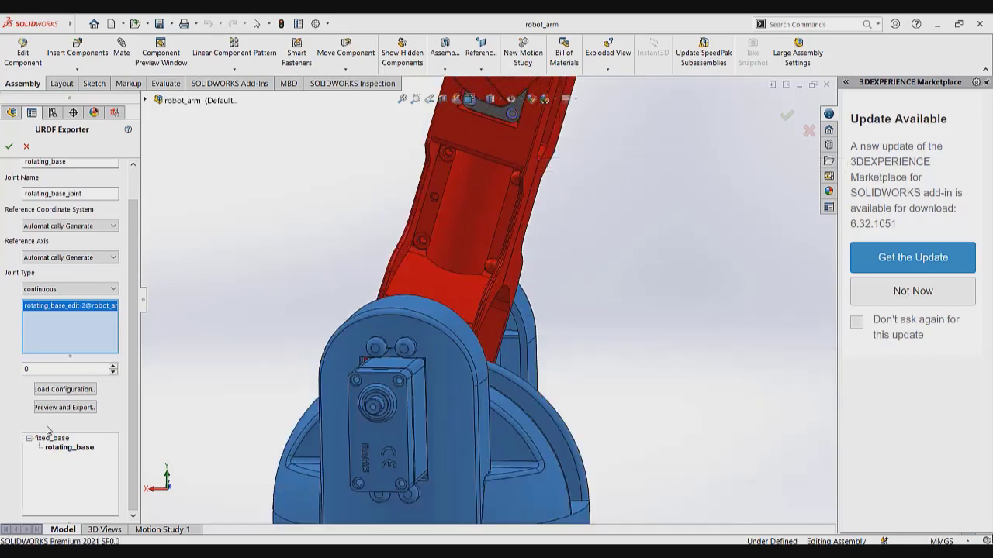
pyautogui.click(113, 367)
pyautogui.click(84, 459)
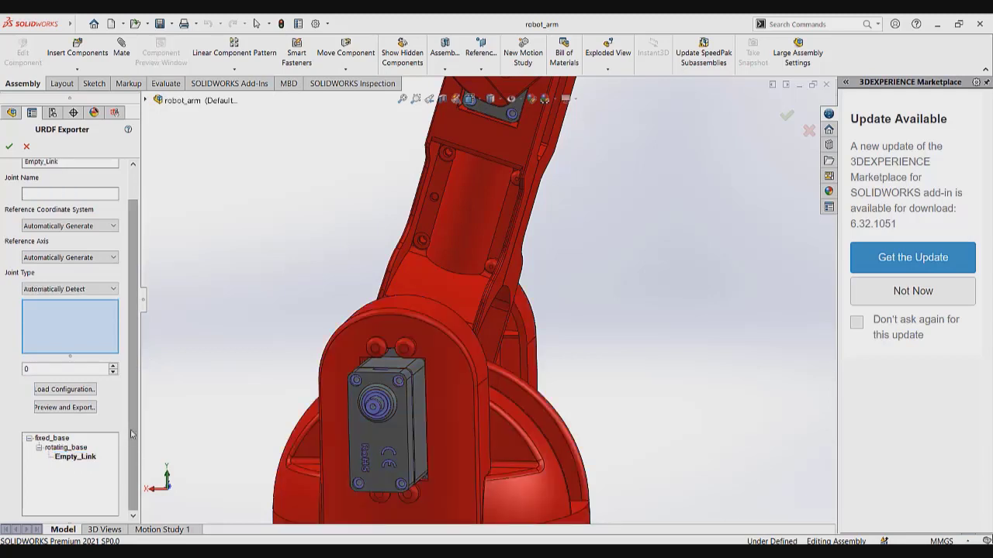
pyautogui.click(84, 196)
pyautogui.doubleClick(83, 196)
pyautogui.write('shoul')
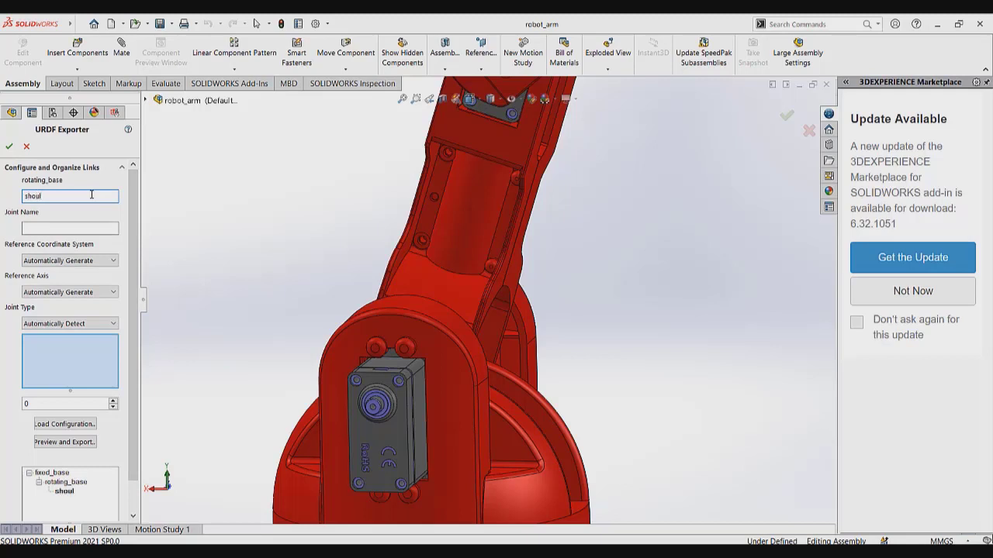
pyautogui.write('der_link')
pyautogui.doubleClick(108, 195)
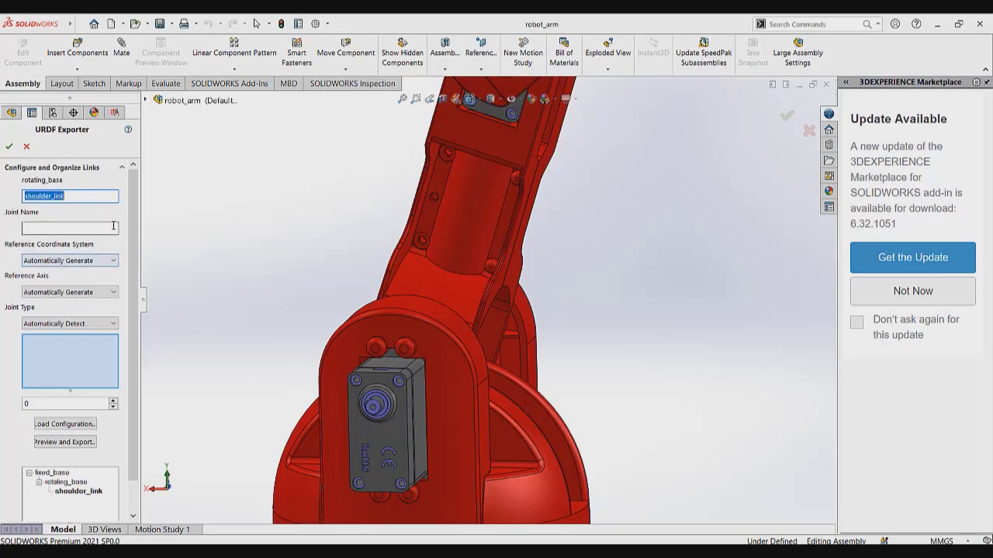
pyautogui.click(113, 226)
pyautogui.hotkey('ctrl', 'v')
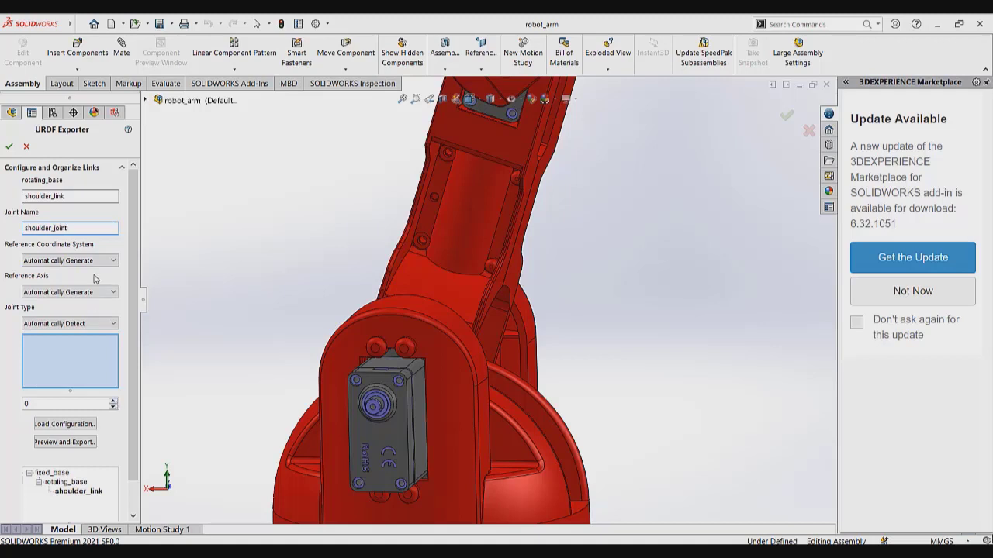
# - Set the joint type of shoulder_joint to revolute and assign the lower arm component above the rotating base to the link
pyautogui.click(95, 323)
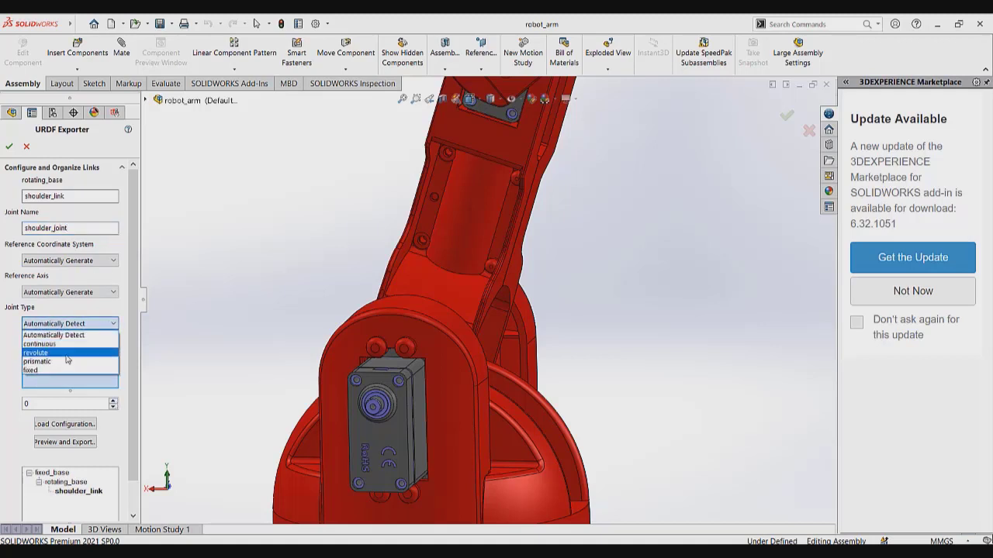
pyautogui.click(36, 353)
pyautogui.scroll(3, 392, 352)
pyautogui.click(476, 250)
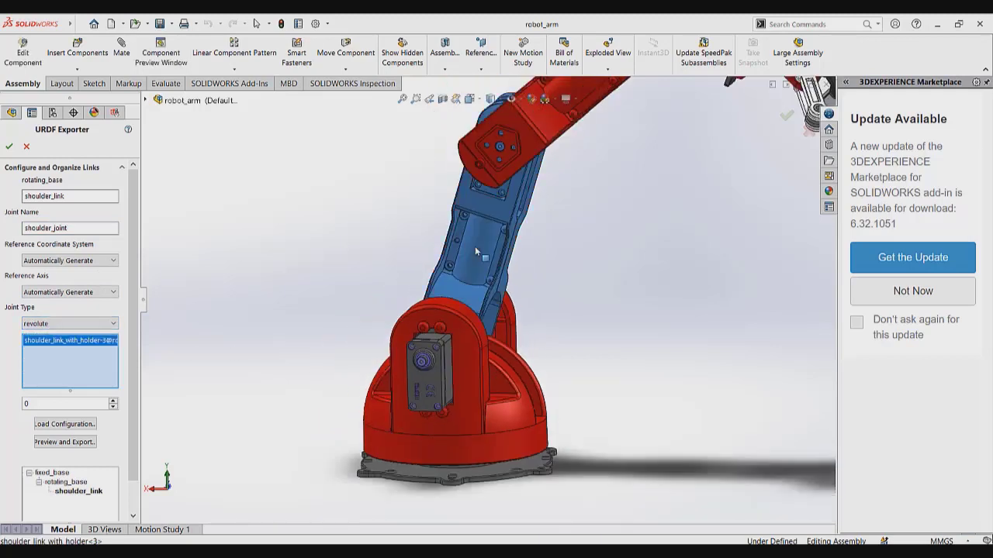
# - Add one child link under shoulder_link, naming the link arm2 and its joint arm2_joint
pyautogui.moveTo(134, 392); pyautogui.dragTo(134, 422)
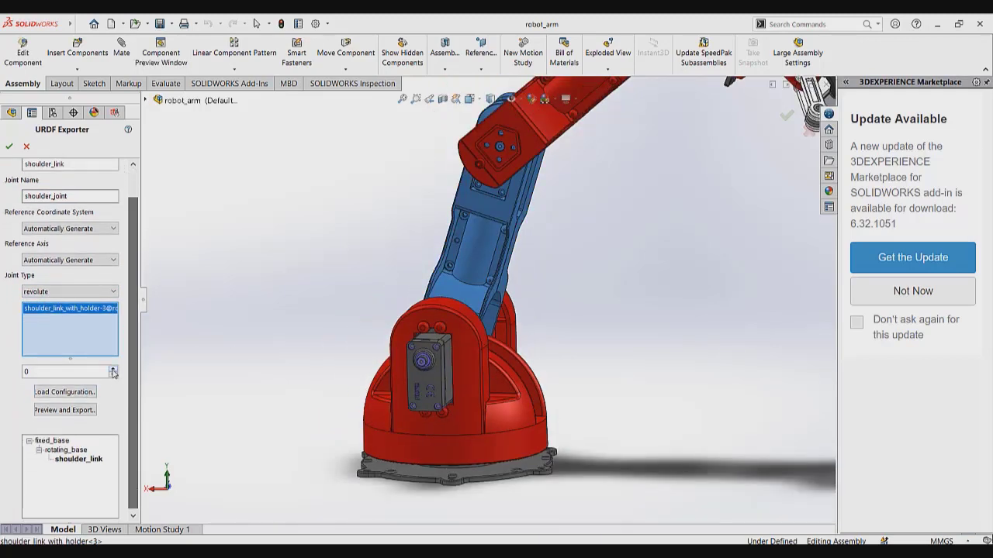
pyautogui.click(114, 369)
pyautogui.click(89, 469)
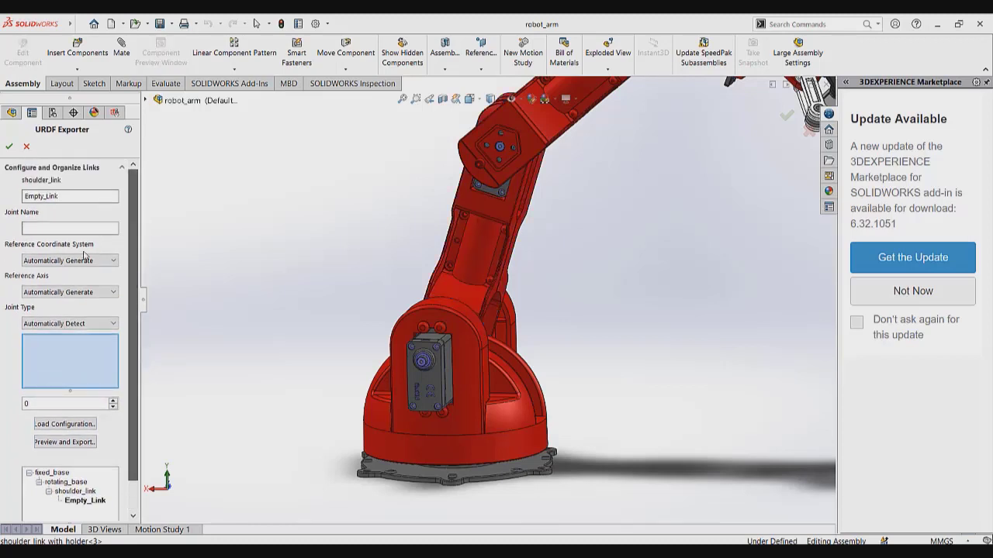
pyautogui.doubleClick(100, 196)
pyautogui.write('arms')
pyautogui.doubleClick(100, 196)
pyautogui.hotkey('ctrl', 'c')
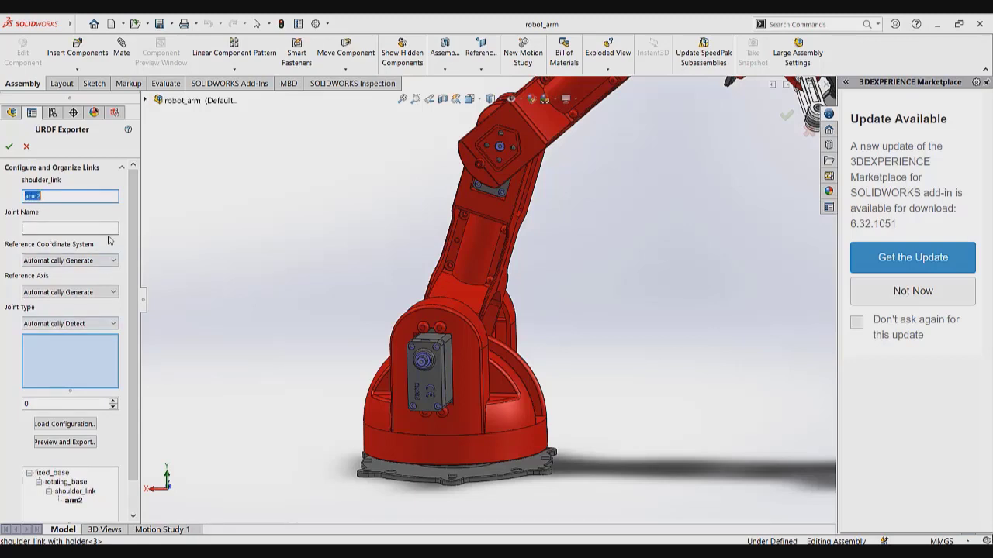
pyautogui.click(107, 227)
pyautogui.hotkey('ctrl', 'v')
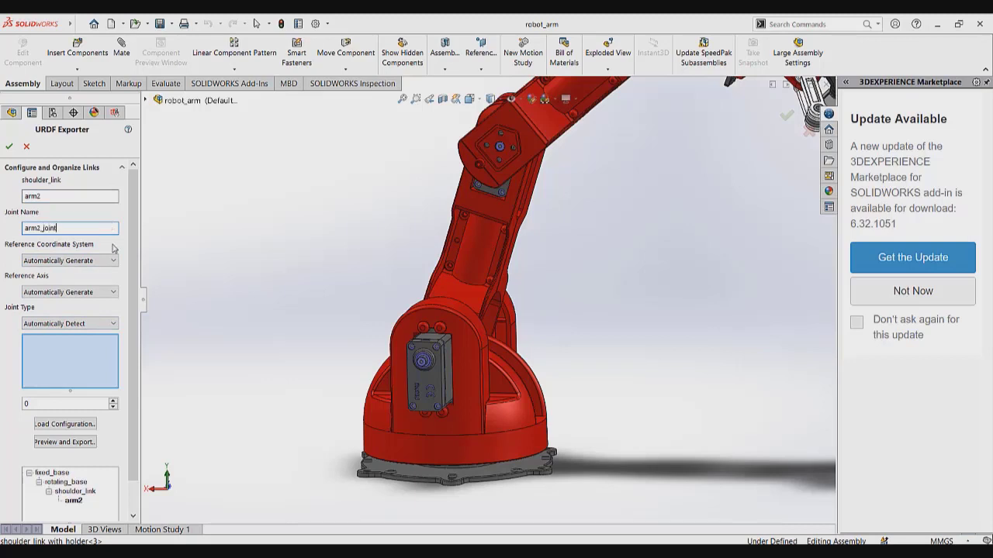
# - Set the joint type of arm2_joint to revolute and assign the arm segment between the shoulder link and the wrist
pyautogui.click(61, 324)
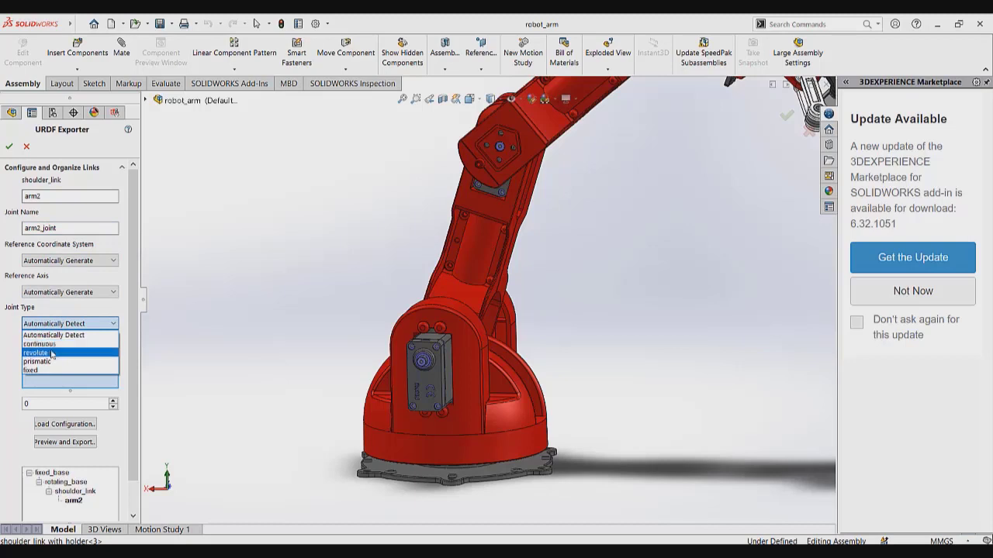
pyautogui.click(51, 353)
pyautogui.scroll(5, 578, 204)
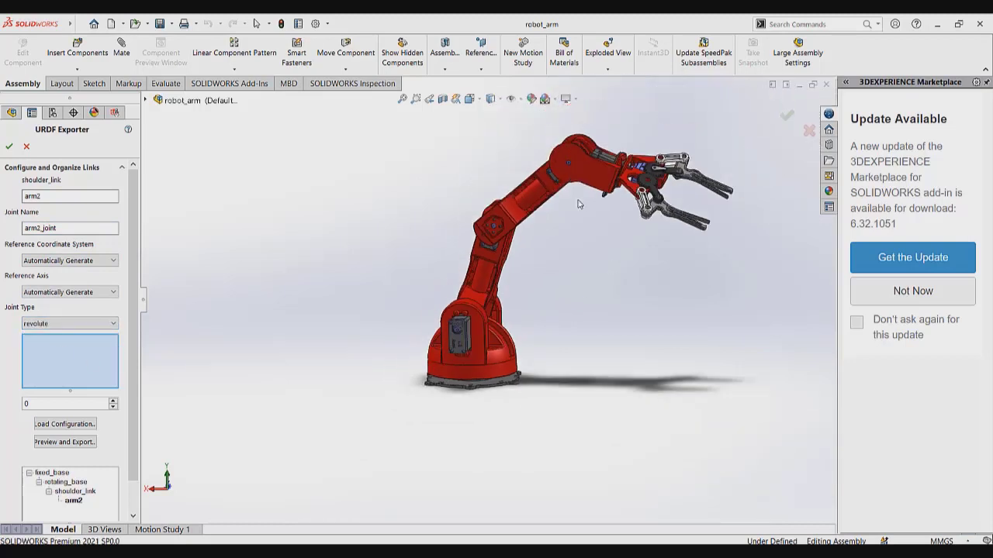
pyautogui.scroll(-3, 578, 204)
pyautogui.click(503, 199)
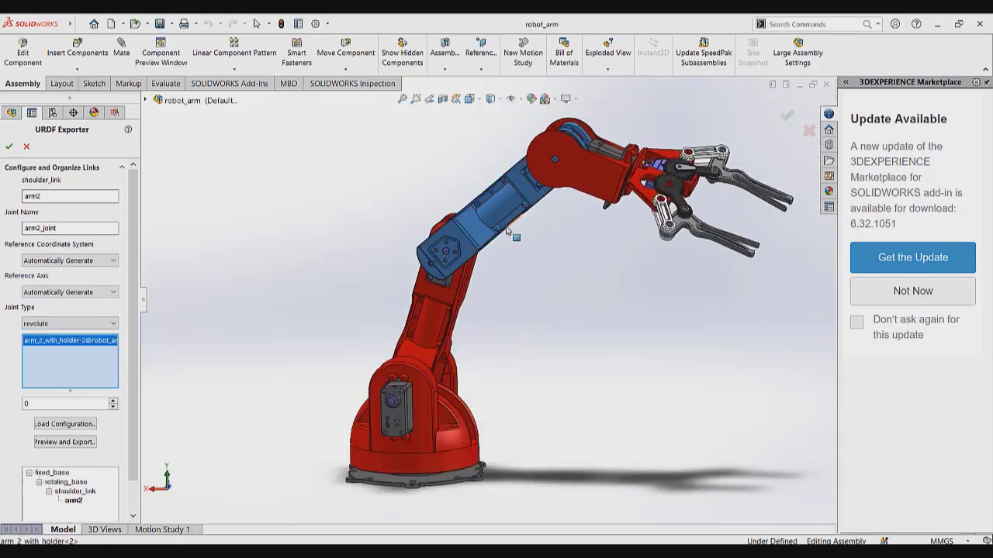
# - Add one child link under arm2, naming the link wrist and its joint wrist_joint
pyautogui.click(114, 401)
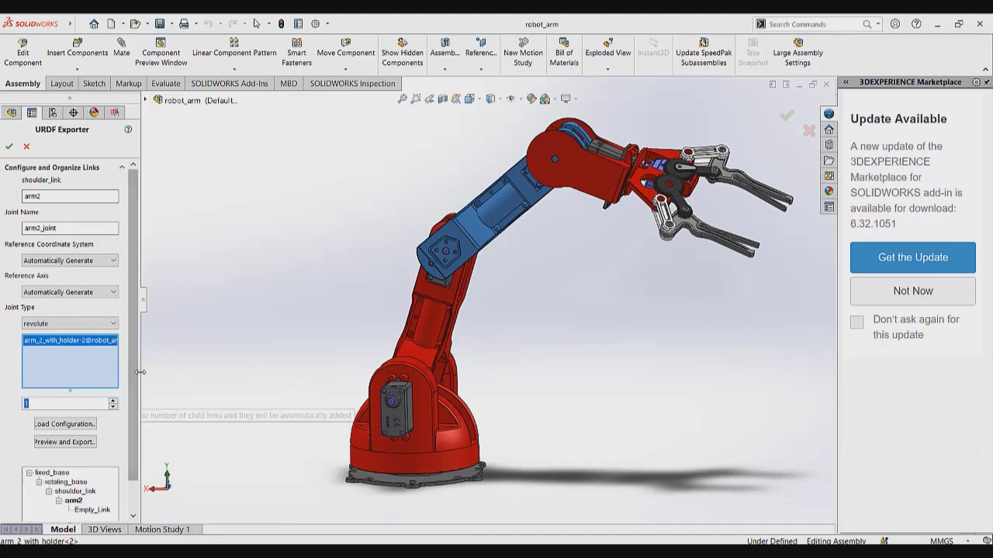
pyautogui.click(94, 475)
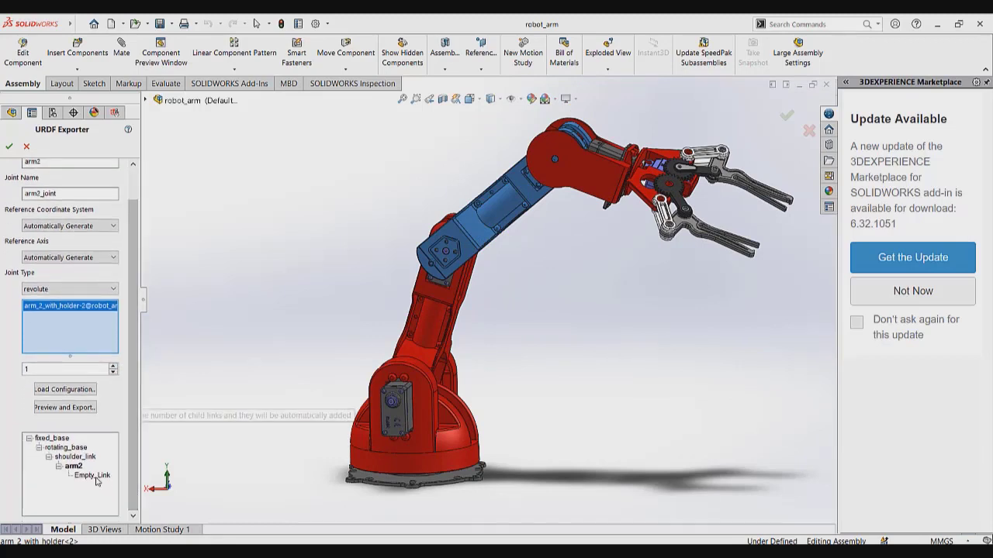
pyautogui.scroll(2, 93, 310)
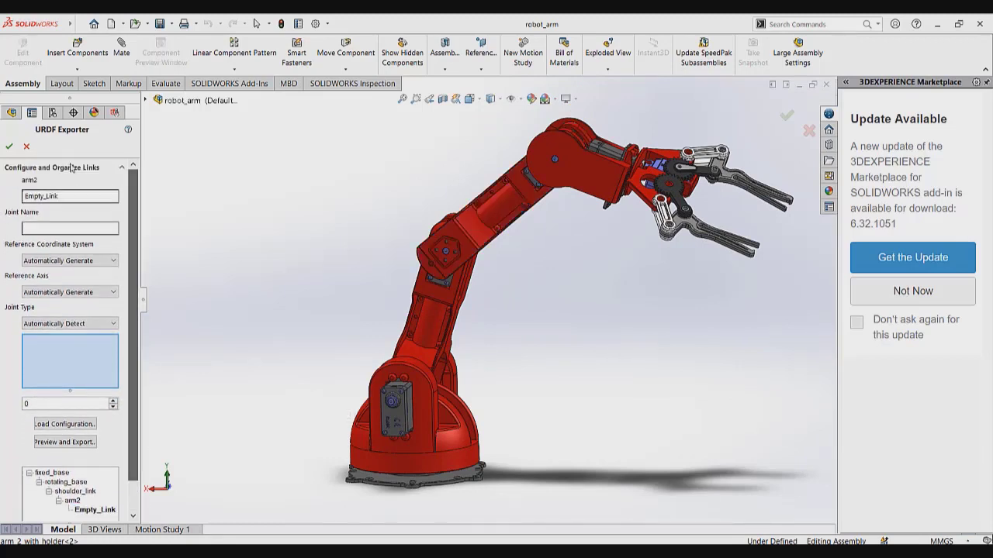
pyautogui.doubleClick(80, 196)
pyautogui.write('wrist')
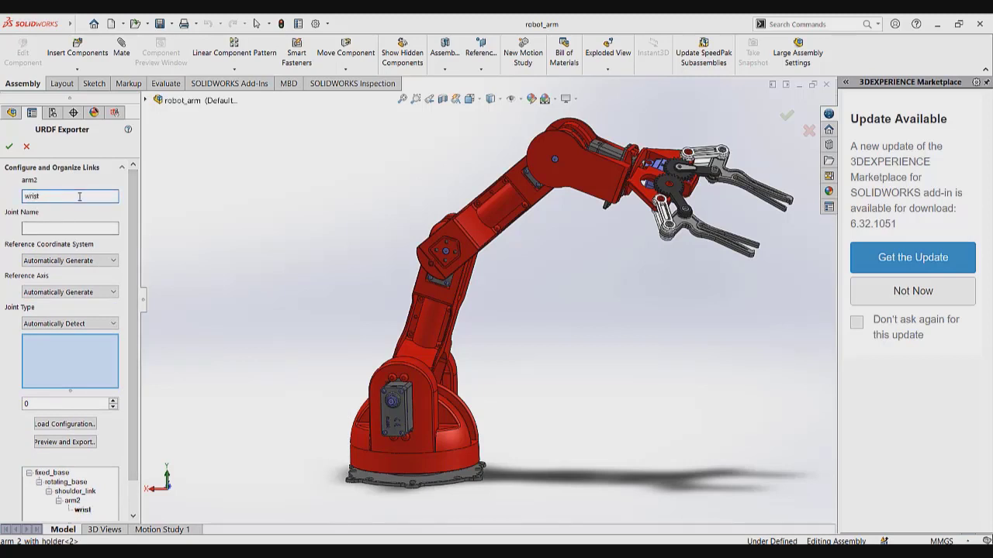
pyautogui.click(38, 225)
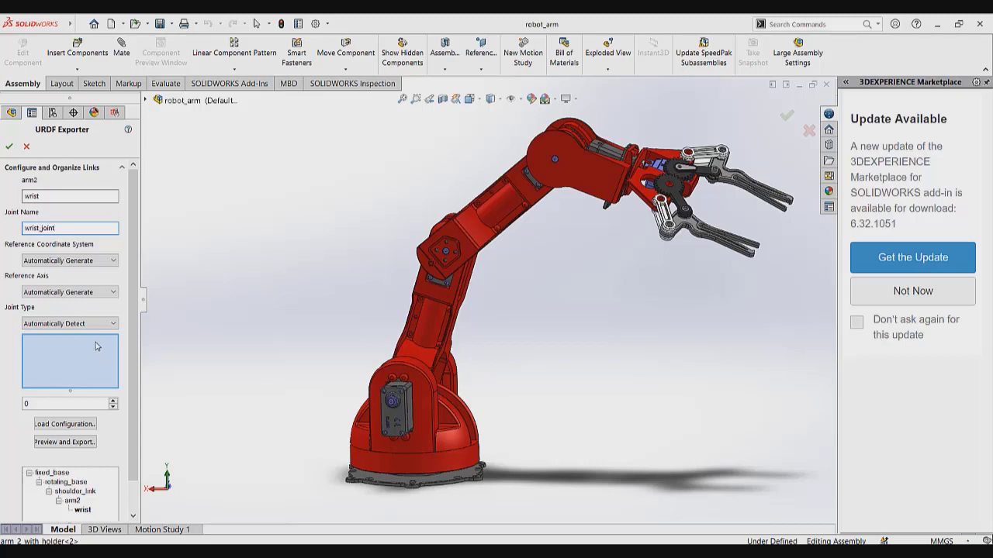
# - Set the joint type of wrist_joint to revolute and assign the wrist housing component between arm2 and the gripper
pyautogui.click(70, 324)
pyautogui.click(47, 354)
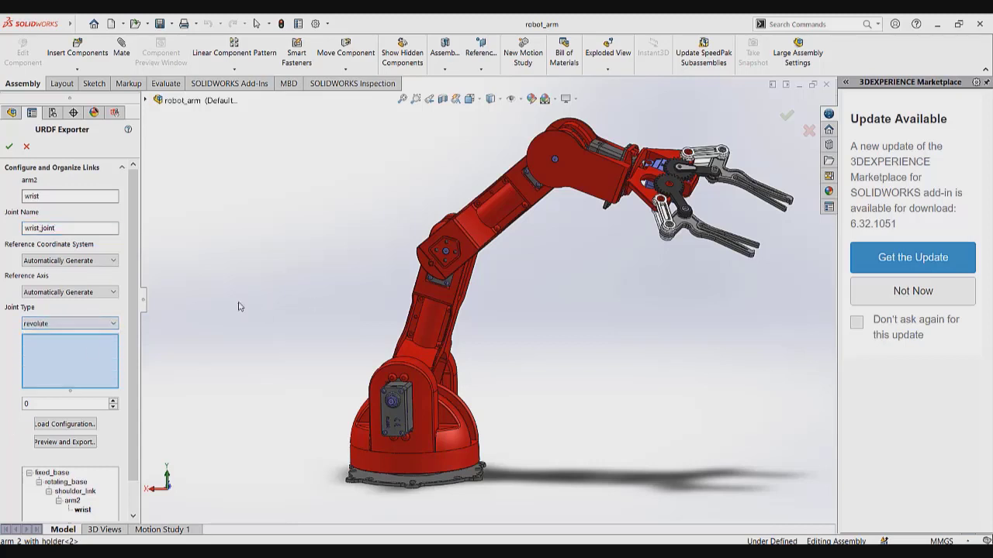
pyautogui.click(574, 167)
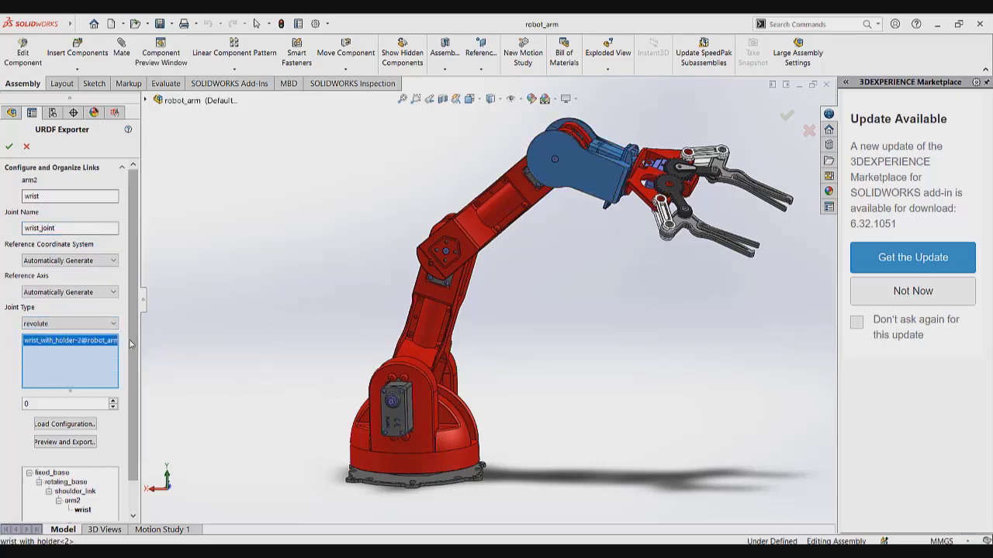
# - Add one child link under wrist and select the new empty link for configuration
pyautogui.moveTo(132, 346); pyautogui.dragTo(133, 392)
pyautogui.click(114, 366)
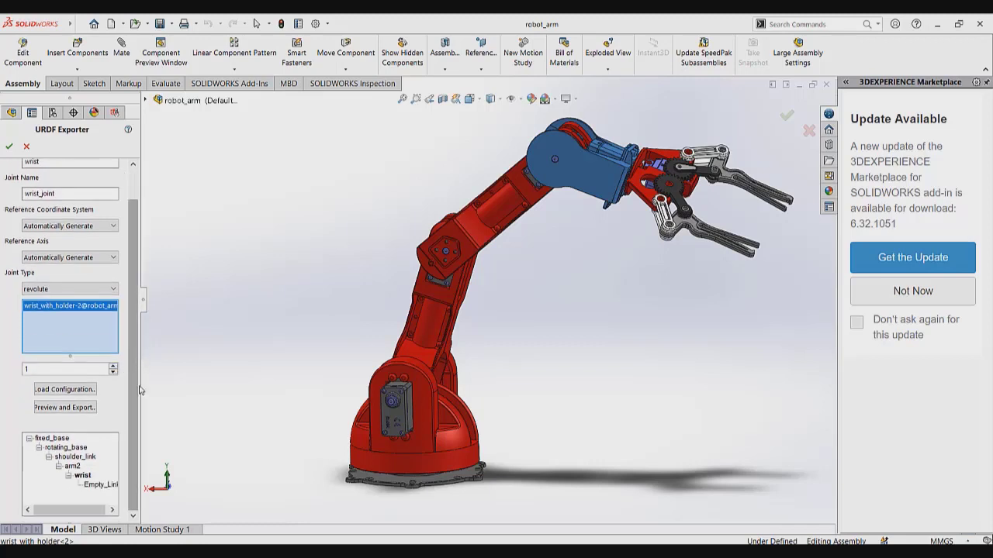
pyautogui.click(103, 485)
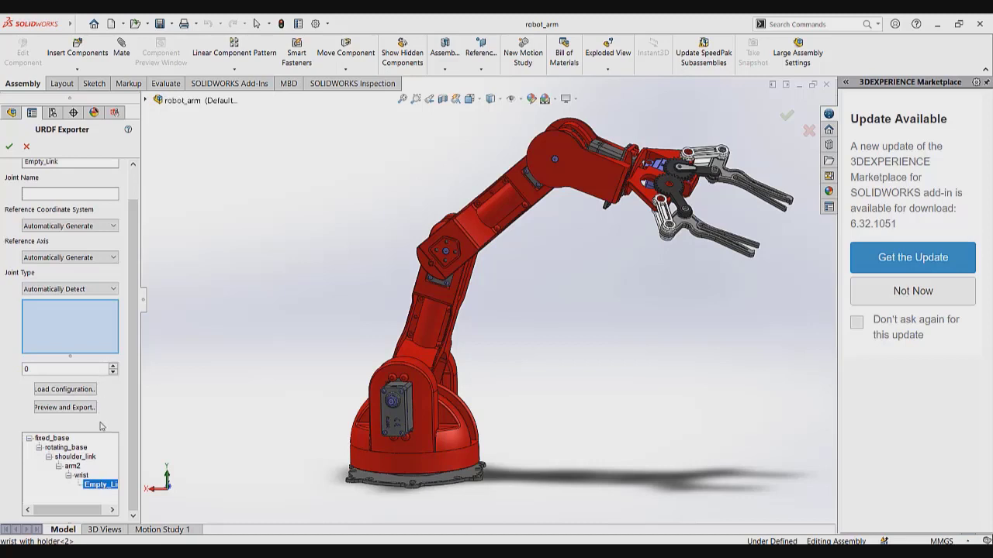
pyautogui.click(82, 475)
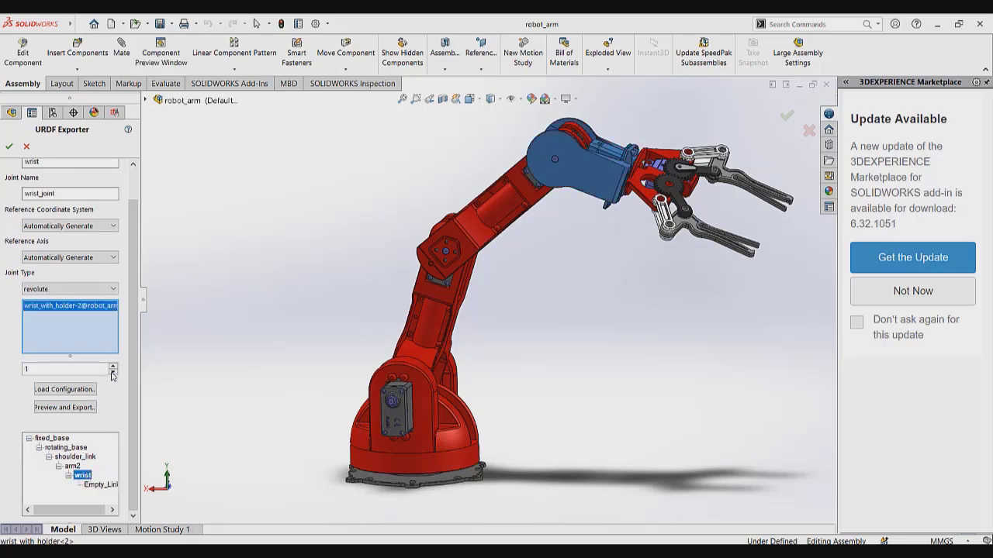
pyautogui.click(100, 485)
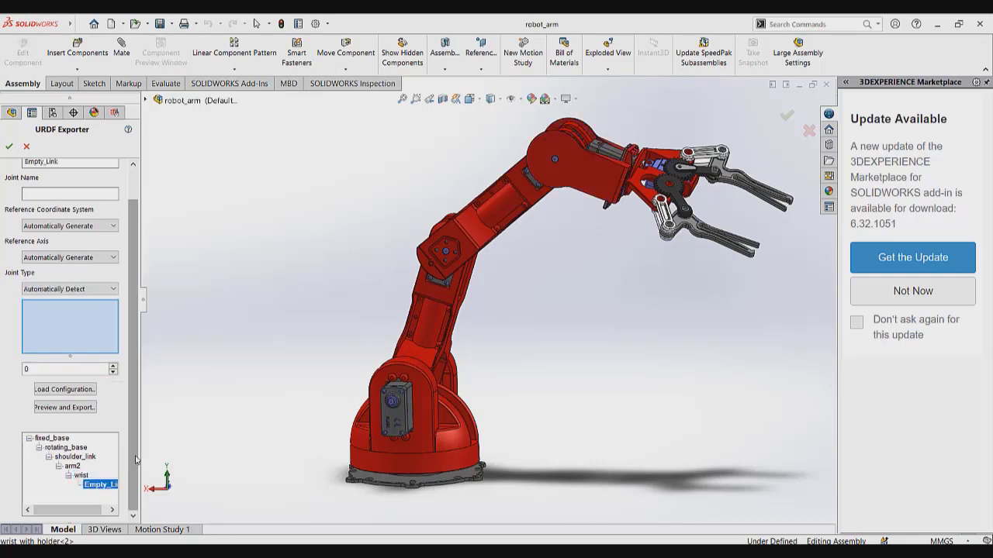
pyautogui.click(136, 467)
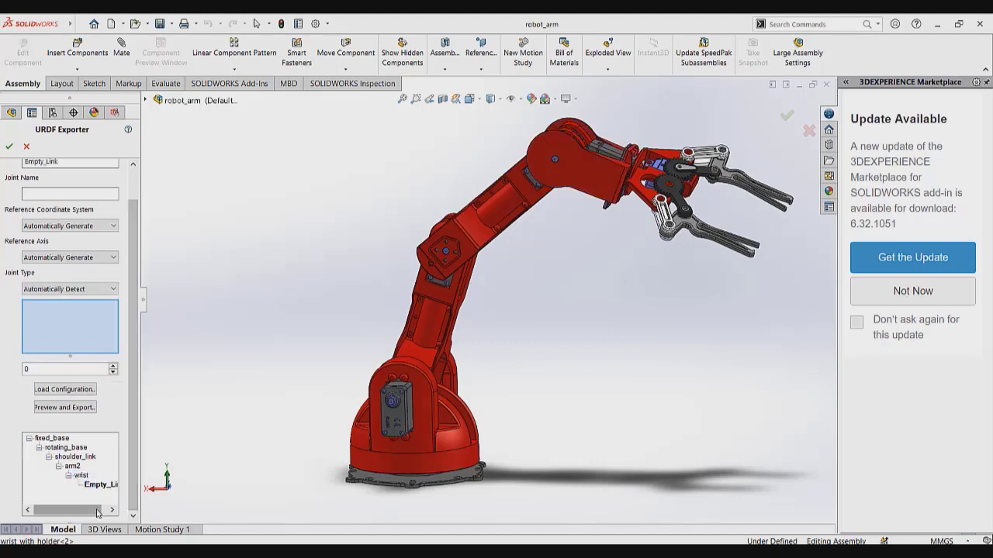
pyautogui.moveTo(98, 512); pyautogui.dragTo(108, 513)
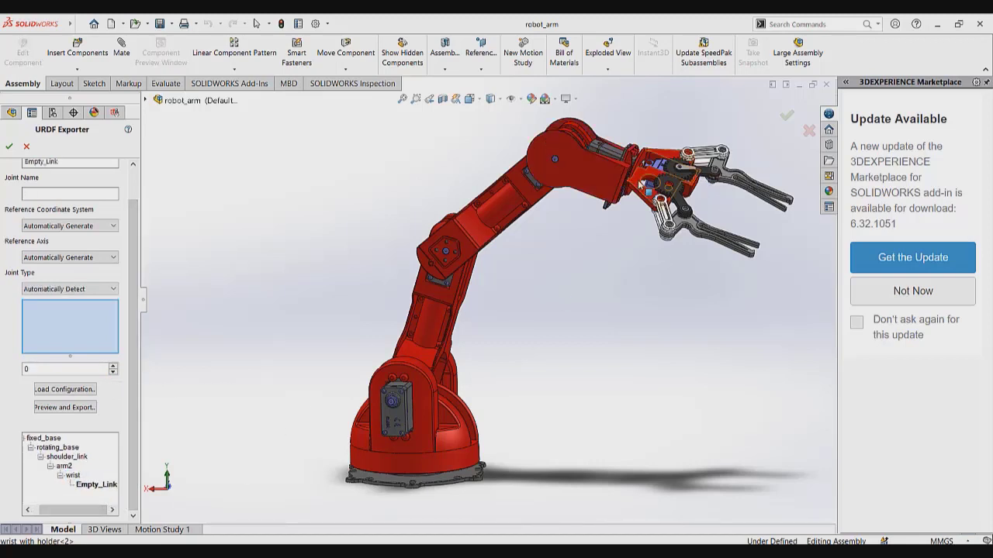
# - Name the empty link under wrist gripper_base and its joint gripper_base_joint
pyautogui.doubleClick(85, 161)
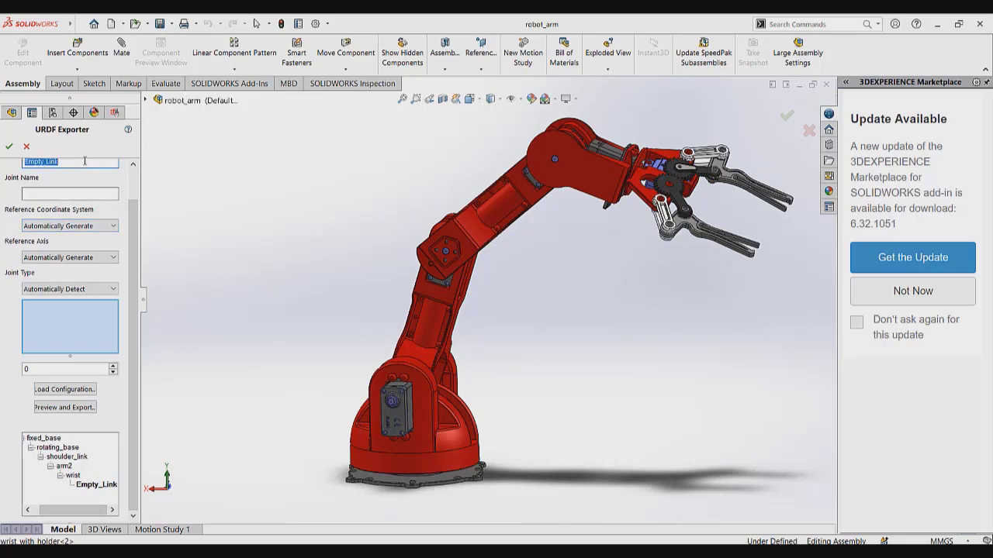
pyautogui.scroll(1, 93, 198)
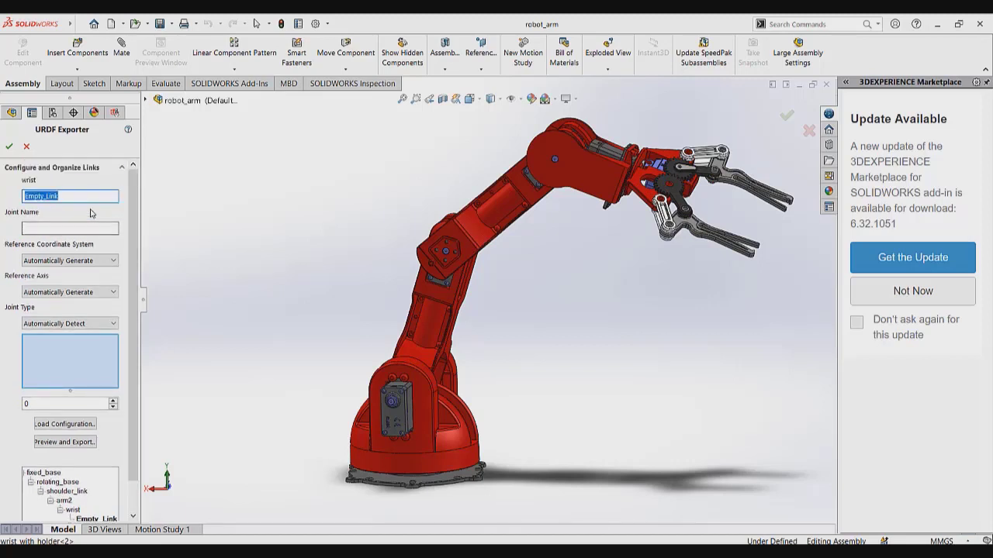
pyautogui.write('gri')
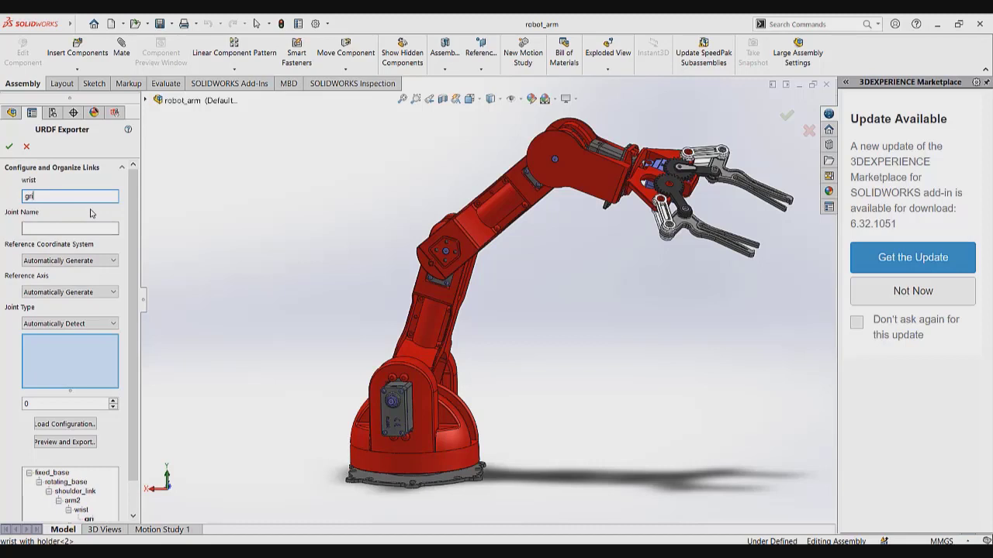
pyautogui.write('pper_base')
pyautogui.click(110, 228)
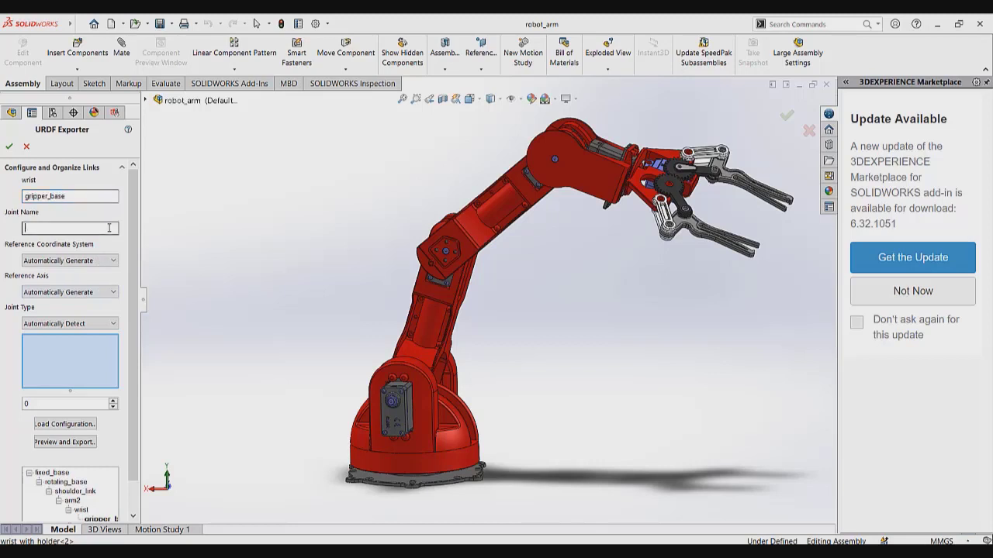
pyautogui.write('gripper_base')
pyautogui.write('_j')
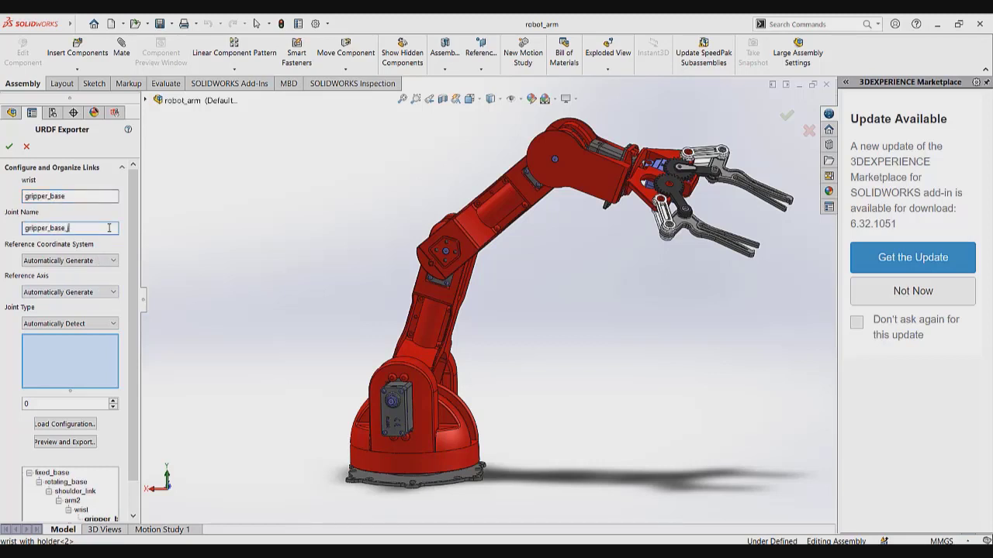
pyautogui.write('oint')
# - Set the joint type of gripper_base_joint to revolute and assign the red gripper base component to the link
pyautogui.click(68, 323)
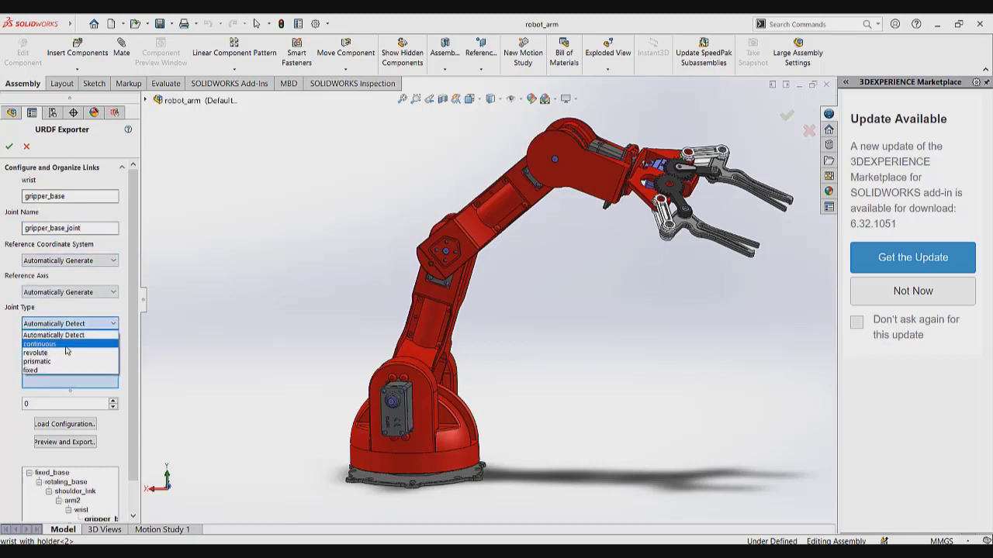
pyautogui.click(66, 352)
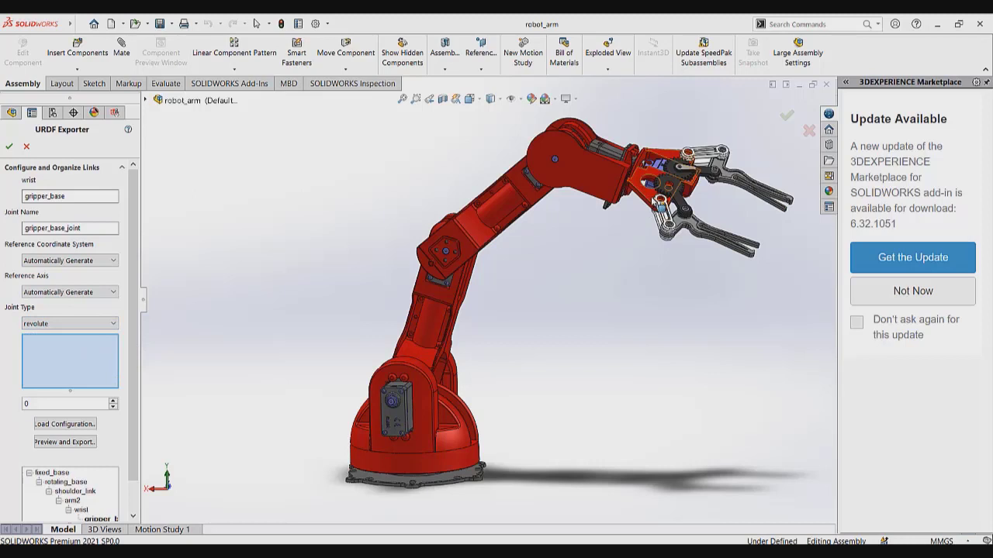
pyautogui.click(658, 200)
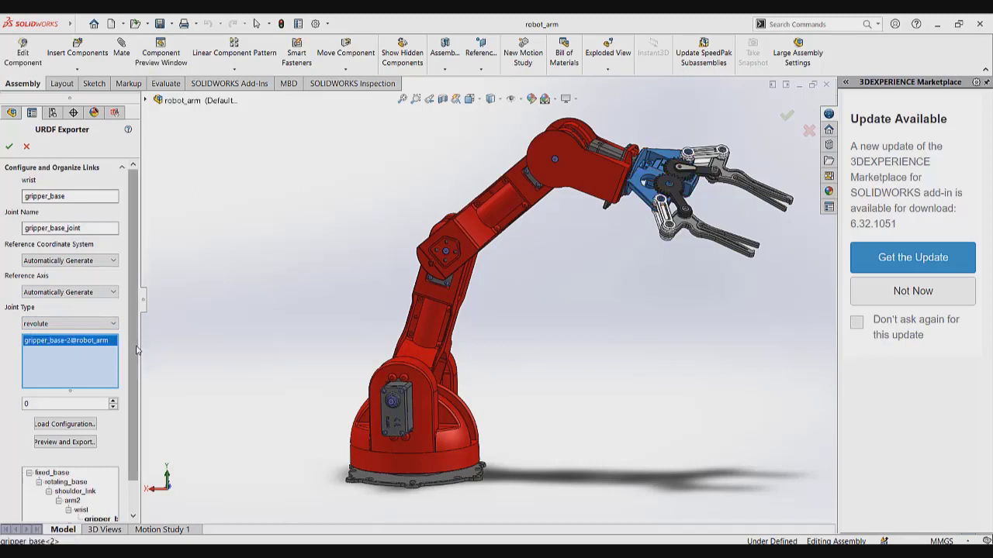
# - Add four child links under gripper_base
pyautogui.scroll(-1, 137, 380)
pyautogui.click(114, 367)
pyautogui.click(115, 367)
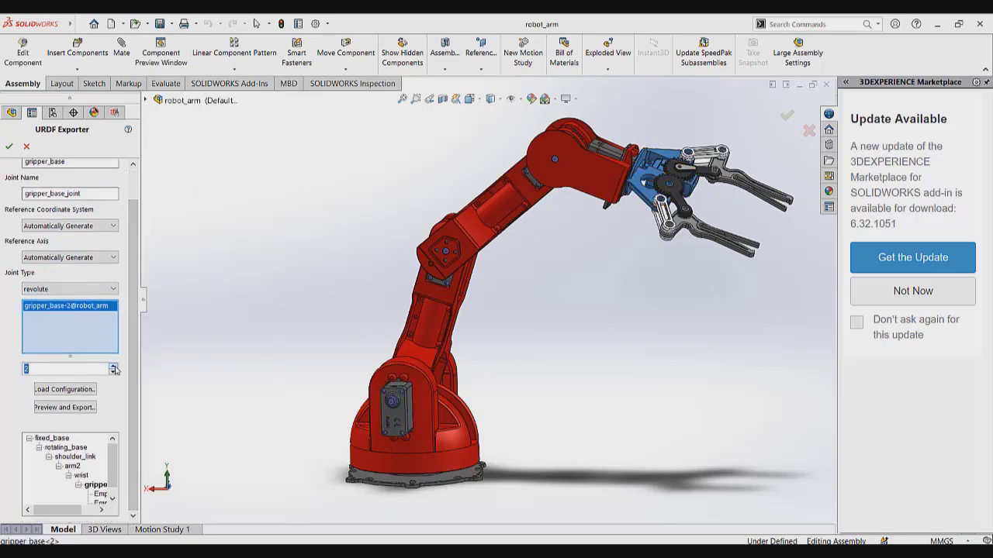
pyautogui.click(114, 367)
pyautogui.click(114, 367)
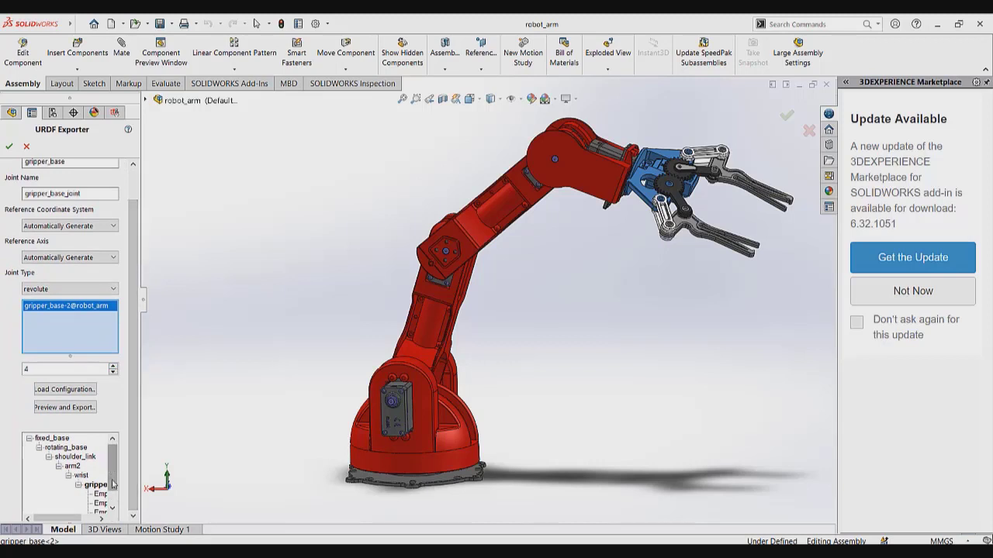
pyautogui.moveTo(113, 464); pyautogui.dragTo(113, 483)
pyautogui.moveTo(71, 518); pyautogui.dragTo(98, 520)
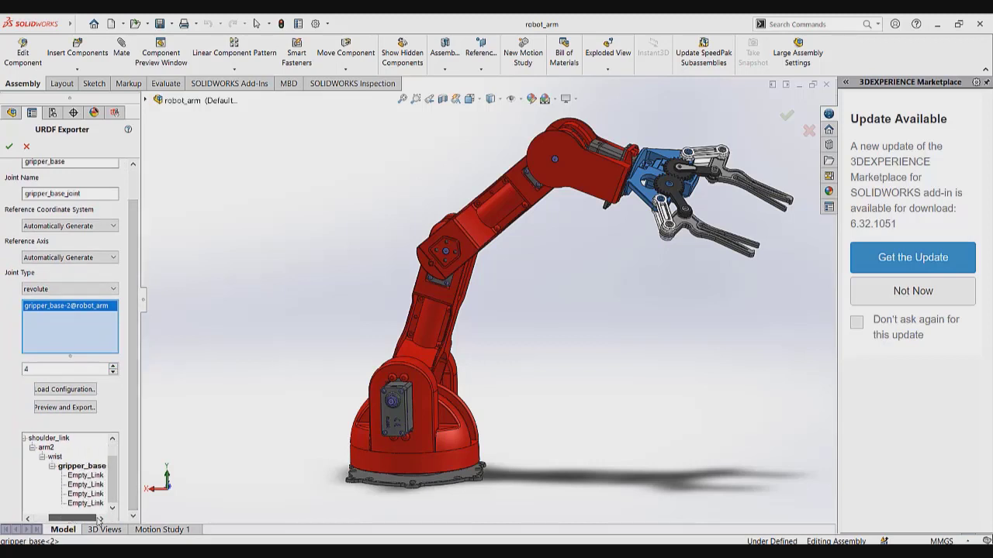
# - Name the first empty link under gripper_base left_link and its joint left_link_joint
pyautogui.click(86, 475)
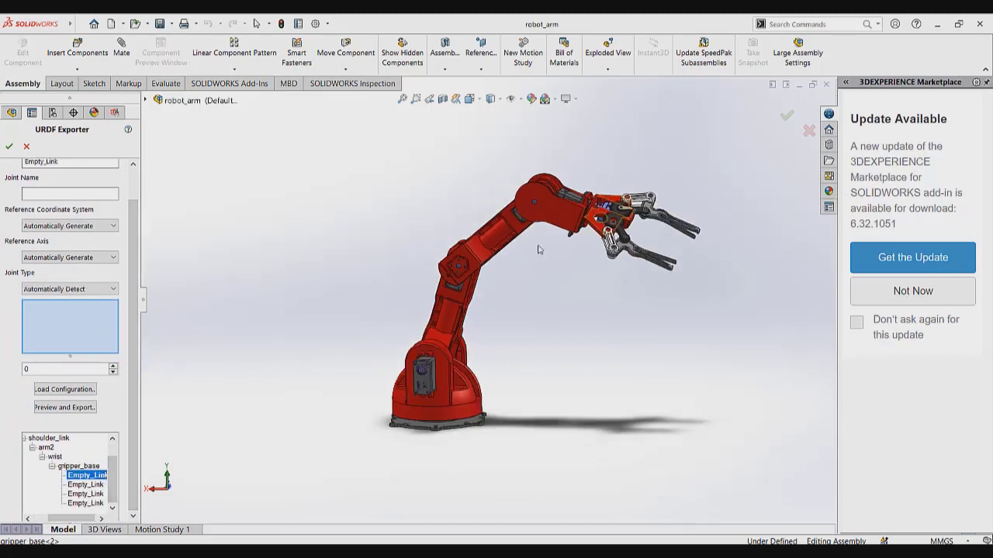
pyautogui.scroll(-3, 654, 224)
pyautogui.scroll(-5, 654, 224)
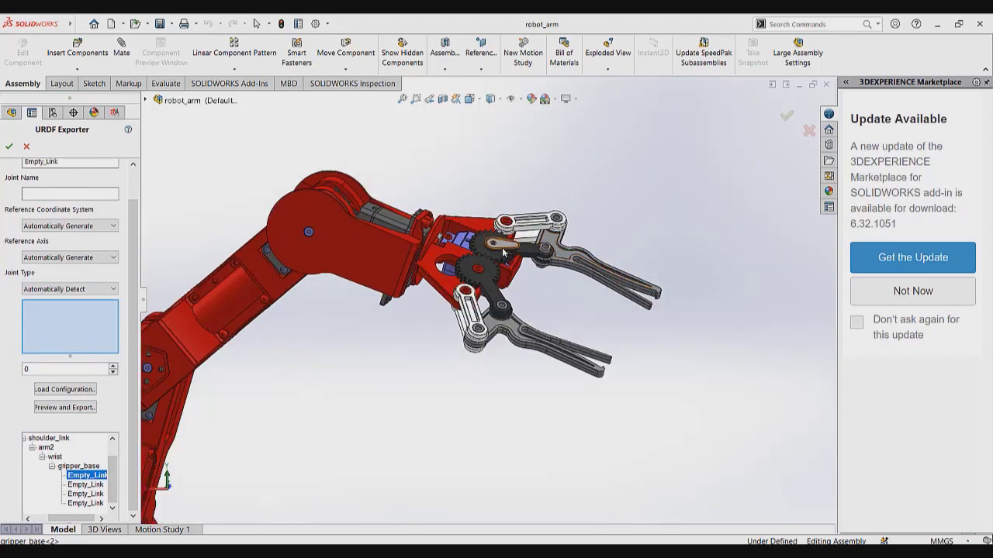
pyautogui.scroll(2, 466, 310)
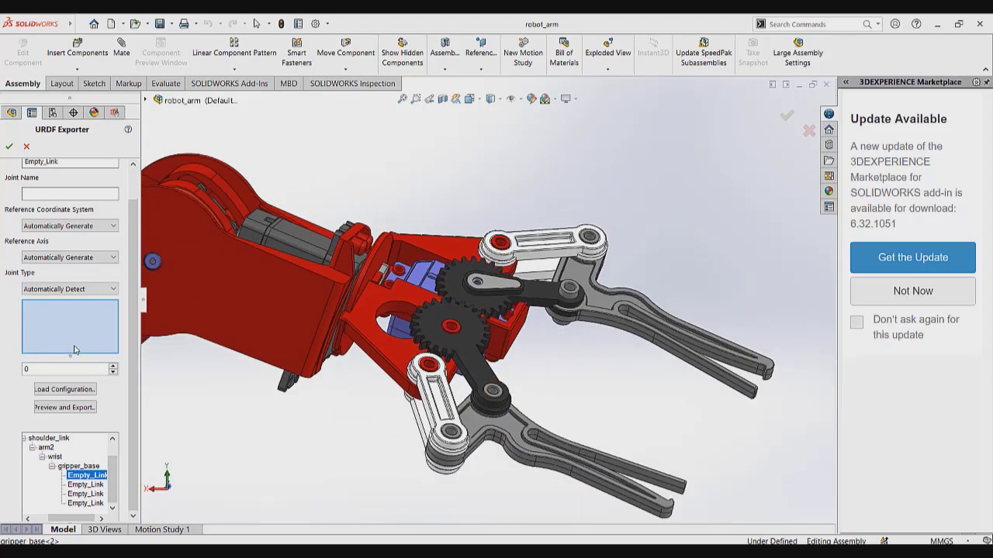
pyautogui.scroll(2, 132, 331)
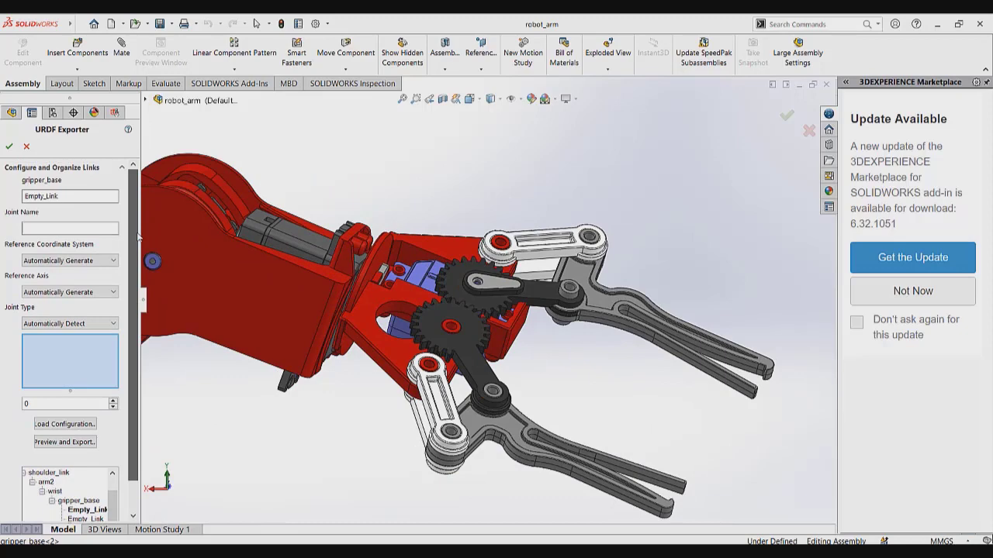
pyautogui.doubleClick(108, 197)
pyautogui.write('le')
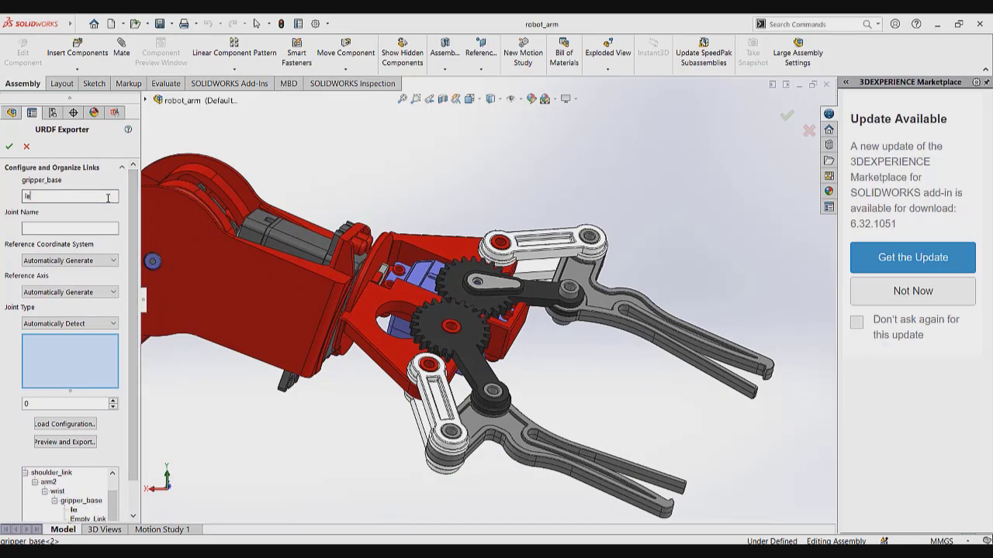
pyautogui.write('ft_link')
pyautogui.press('Return')
pyautogui.hotkey('ctrl', 'c')
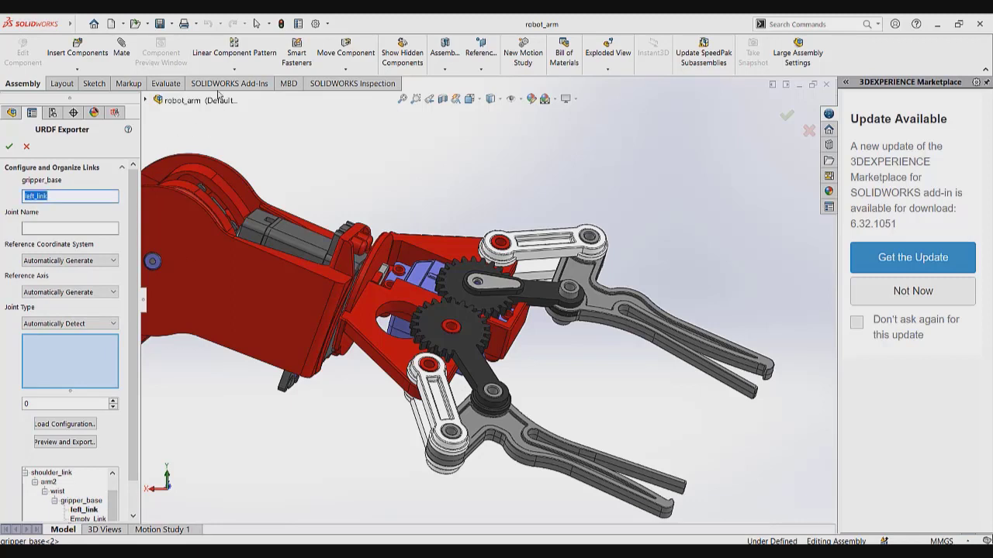
pyautogui.click(107, 228)
pyautogui.hotkey('ctrl', 'v')
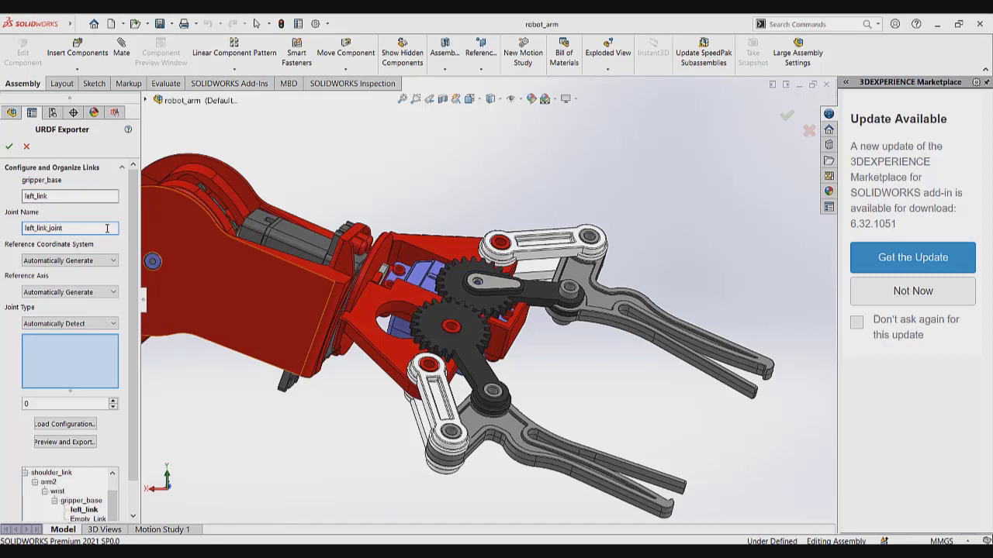
# - Set the joint type of left_link_joint to revolute and assign the lower white gripper link component
pyautogui.click(113, 324)
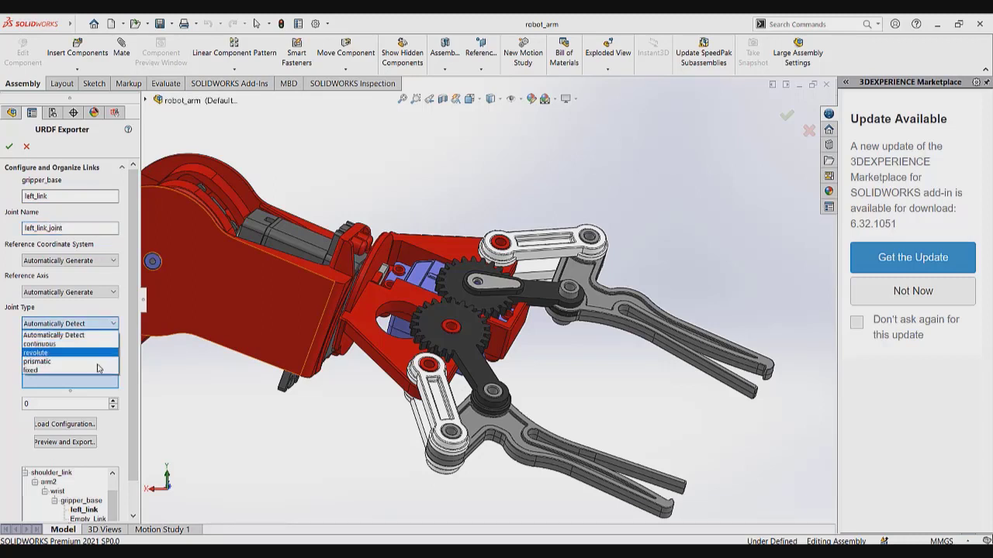
pyautogui.click(93, 353)
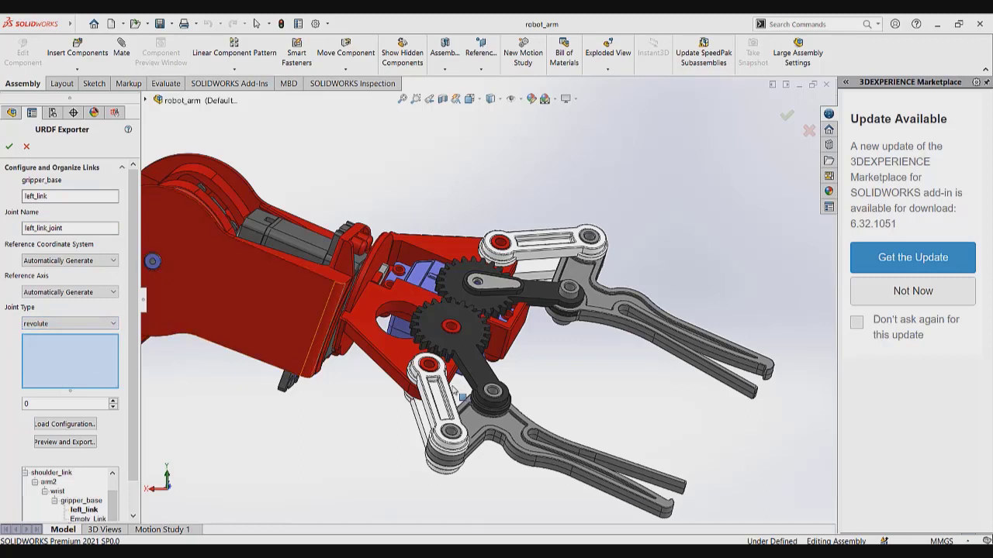
pyautogui.click(444, 408)
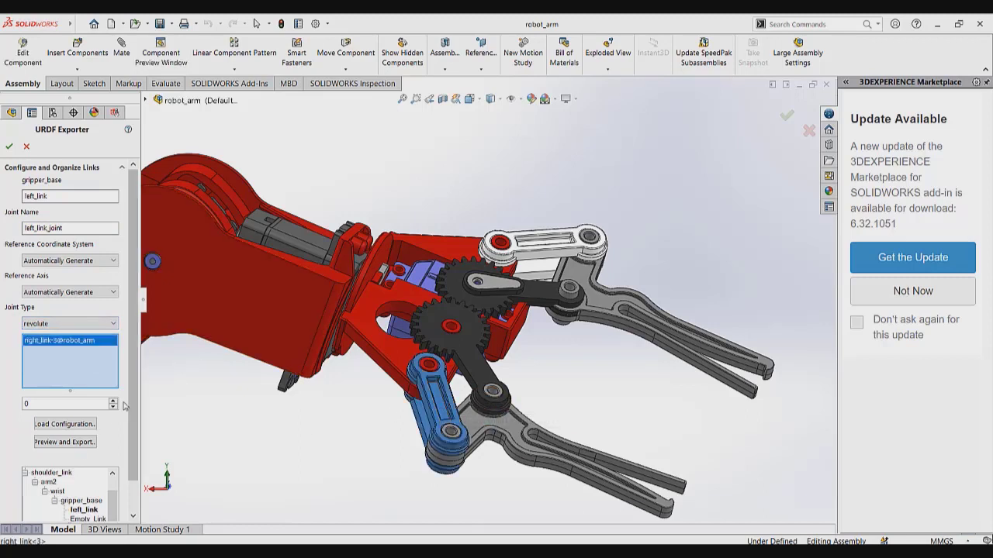
pyautogui.scroll(-1, 140, 468)
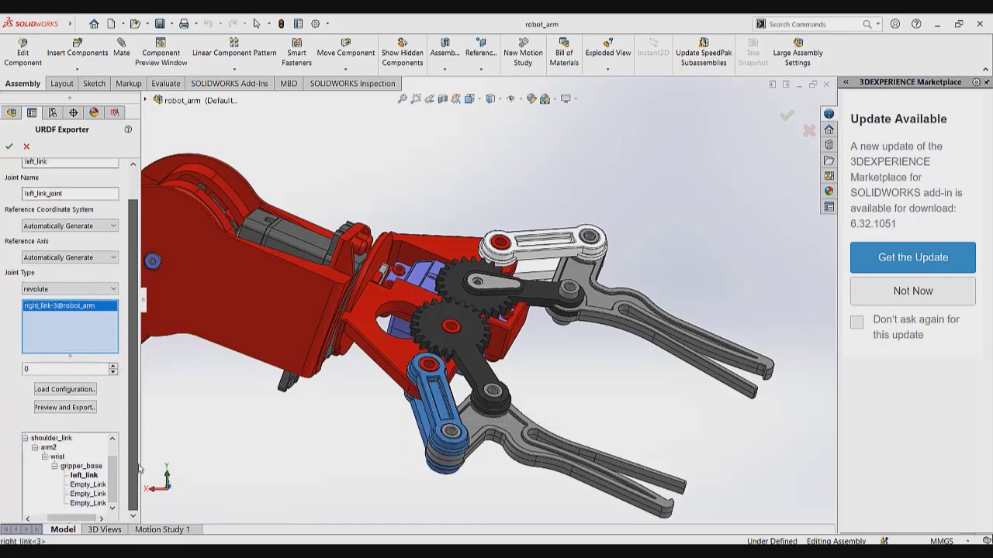
# - Replace the lower white gripper link component assigned to left_link with the upper white gripper link component
pyautogui.click(88, 484)
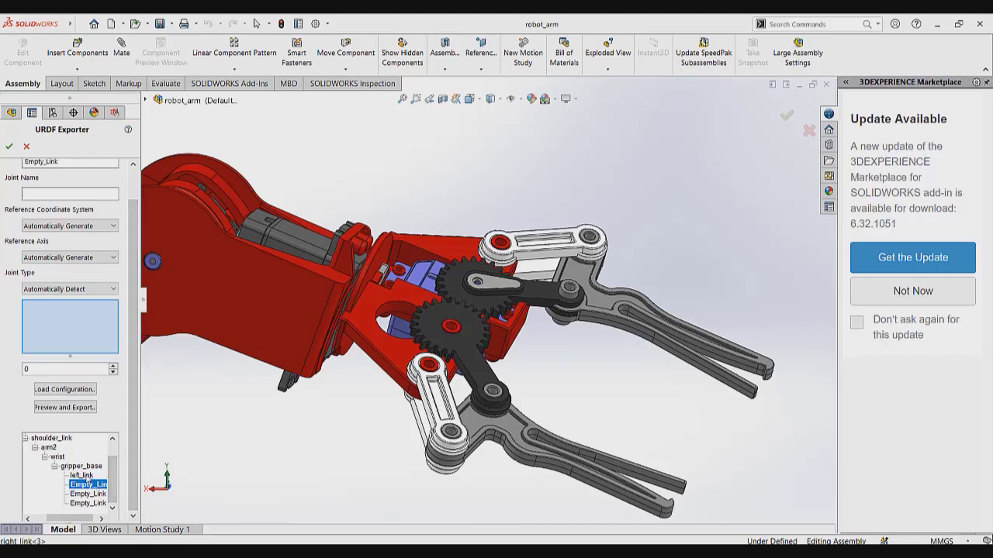
pyautogui.click(81, 475)
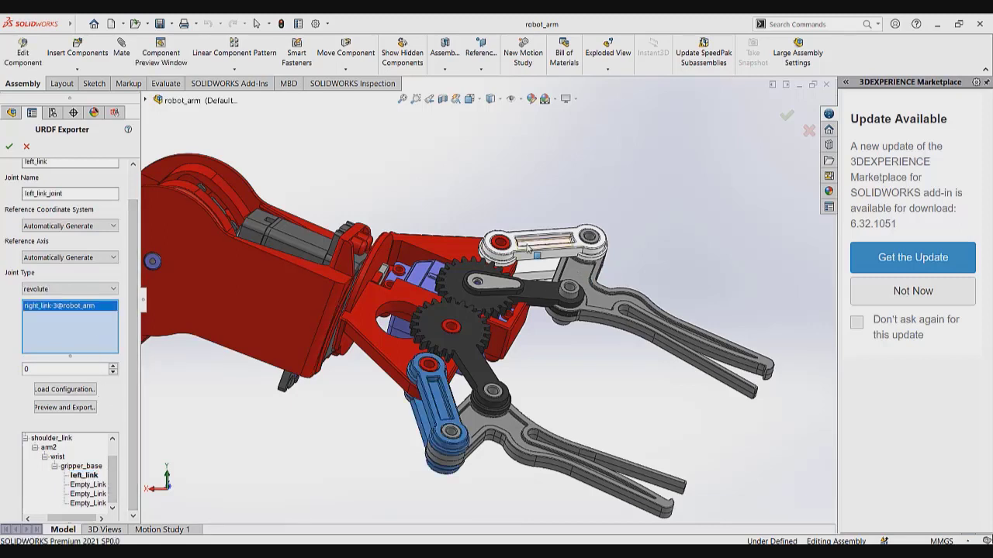
pyautogui.rightClick(86, 306)
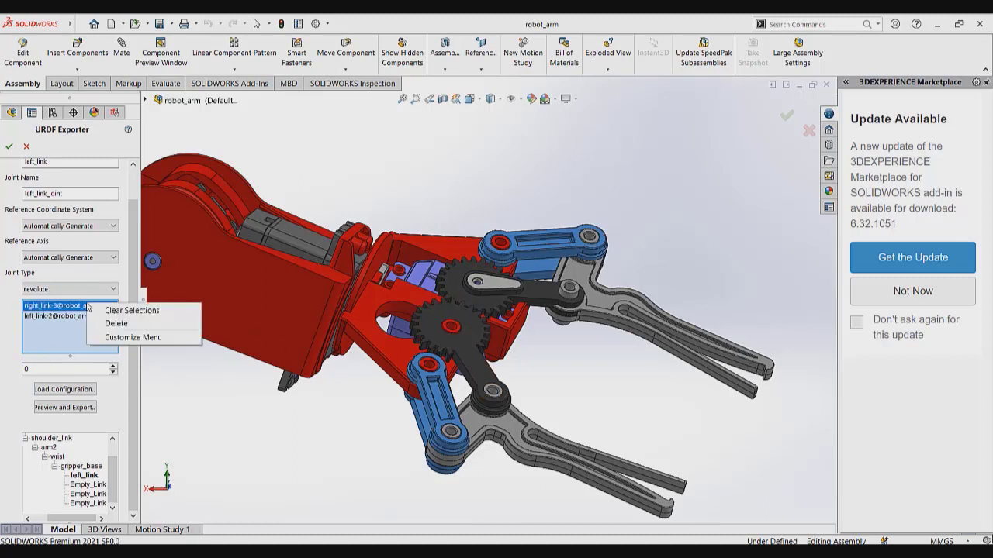
pyautogui.click(116, 323)
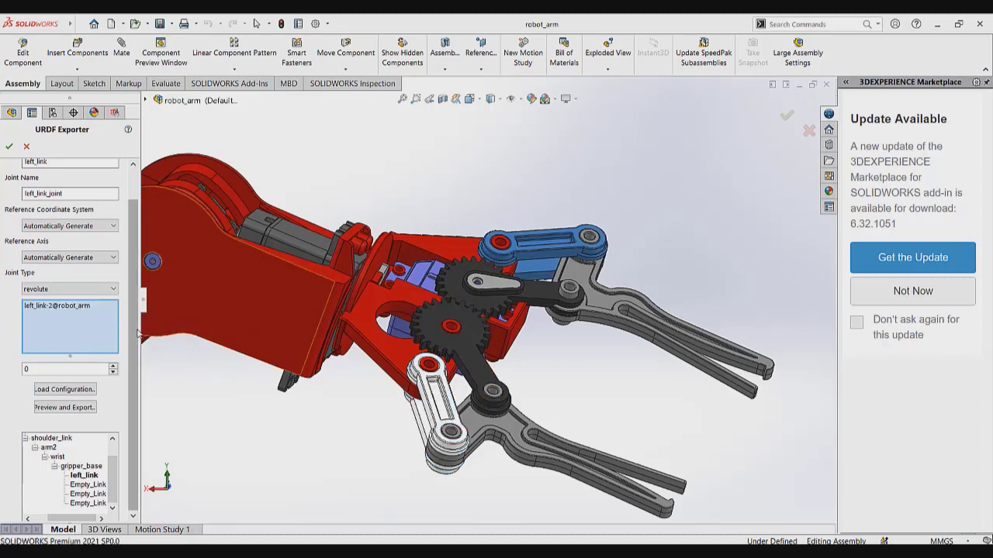
# - Name the next empty link under gripper_base right_link and its joint right_link_joint
pyautogui.click(87, 485)
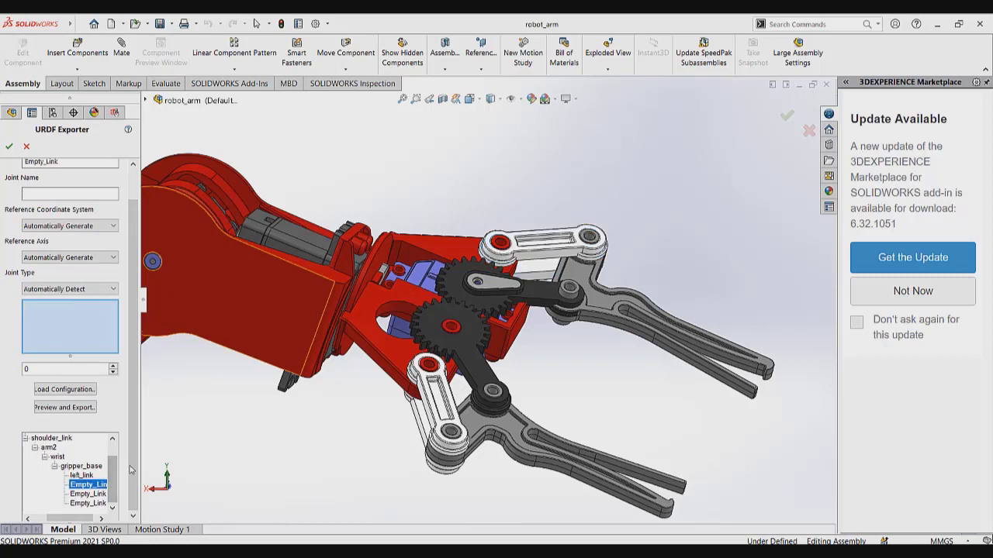
pyautogui.doubleClick(111, 198)
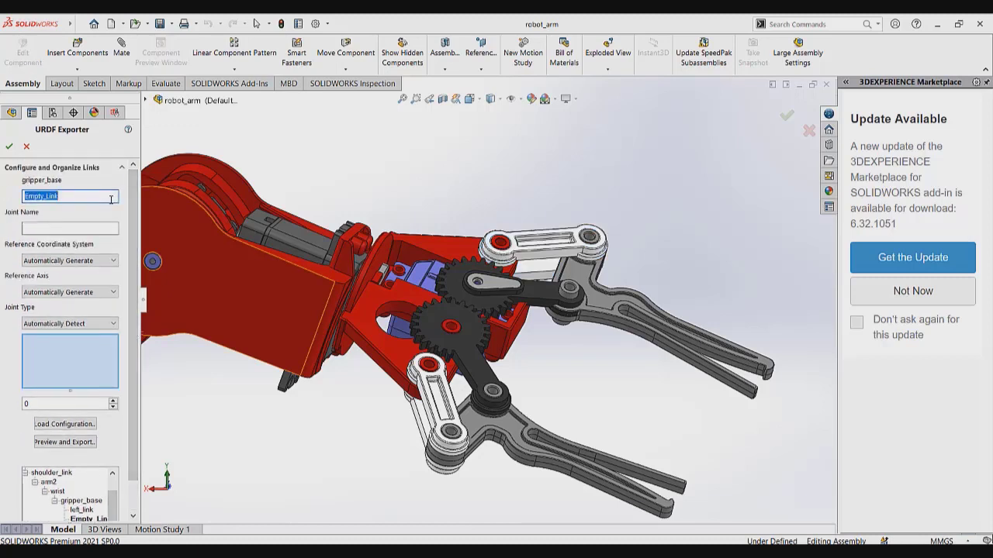
pyautogui.write('right')
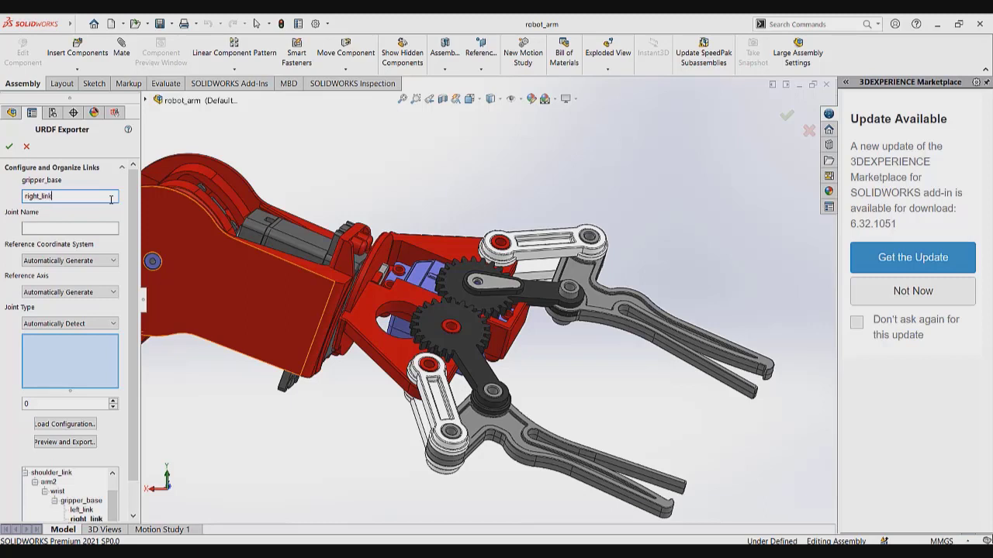
pyautogui.doubleClick(111, 199)
pyautogui.hotkey('ctrl', 'c')
pyautogui.click(82, 227)
pyautogui.hotkey('ctrl', 'v')
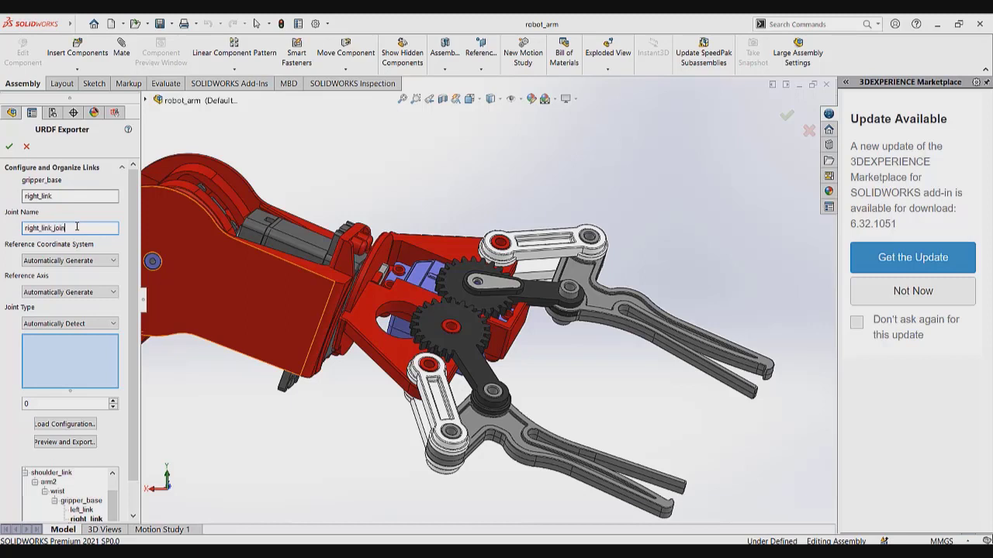
# - Set the joint type of right_link_joint to revolute and assign the upper white gripper link component
pyautogui.click(92, 326)
pyautogui.click(54, 353)
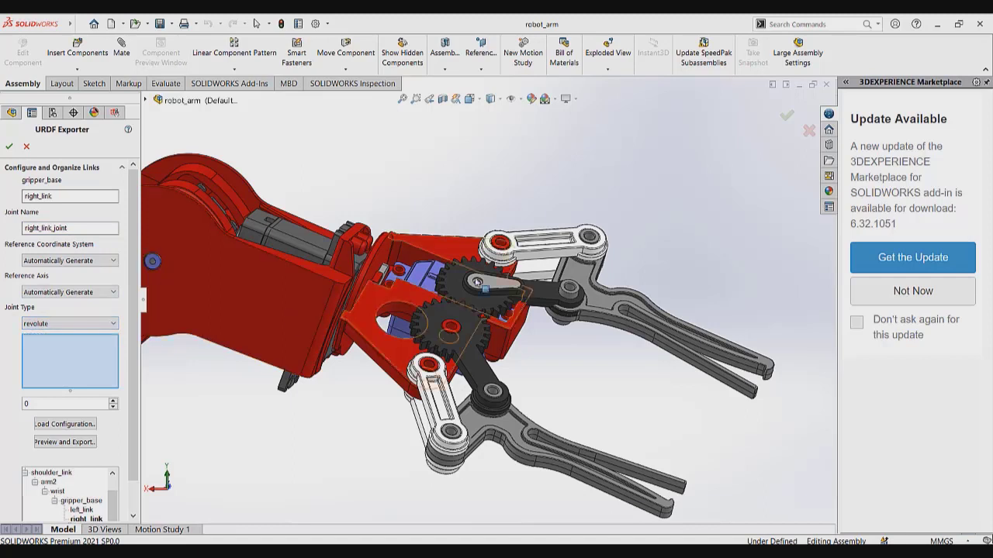
pyautogui.click(543, 249)
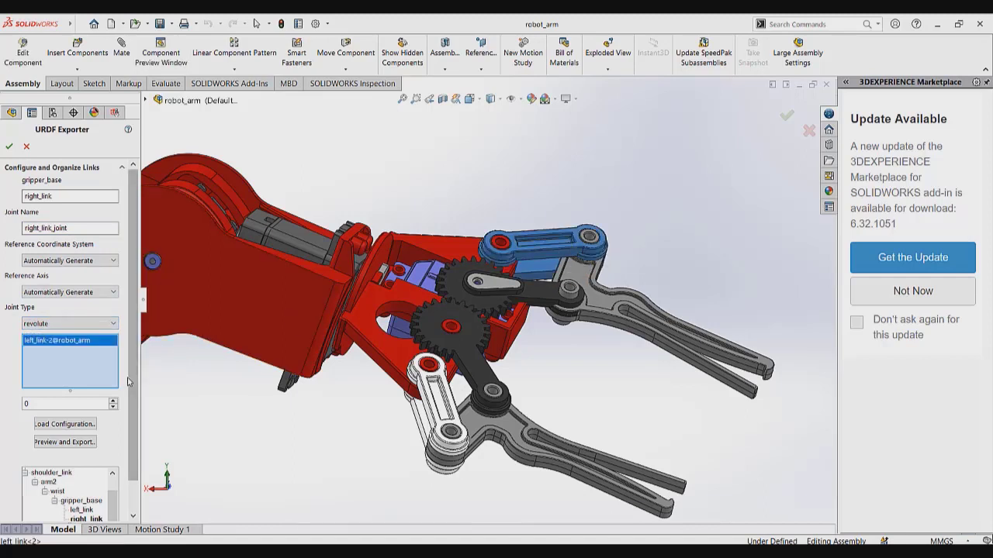
# - Name the next empty link under gripper_base right_gear and its joint right_gear_joint
pyautogui.scroll(-1, 132, 419)
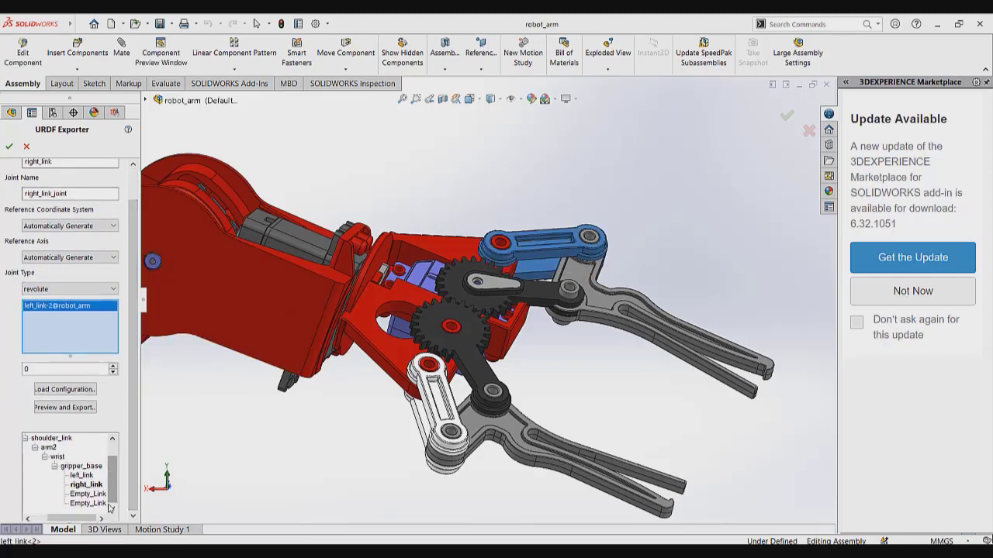
pyautogui.click(92, 494)
pyautogui.scroll(1, 130, 425)
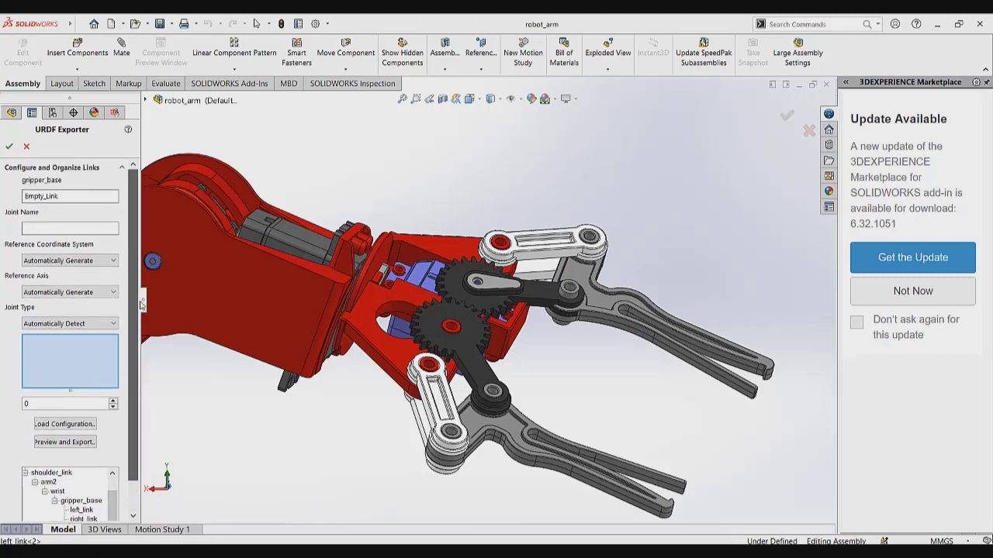
pyautogui.doubleClick(95, 195)
pyautogui.write('right_gear')
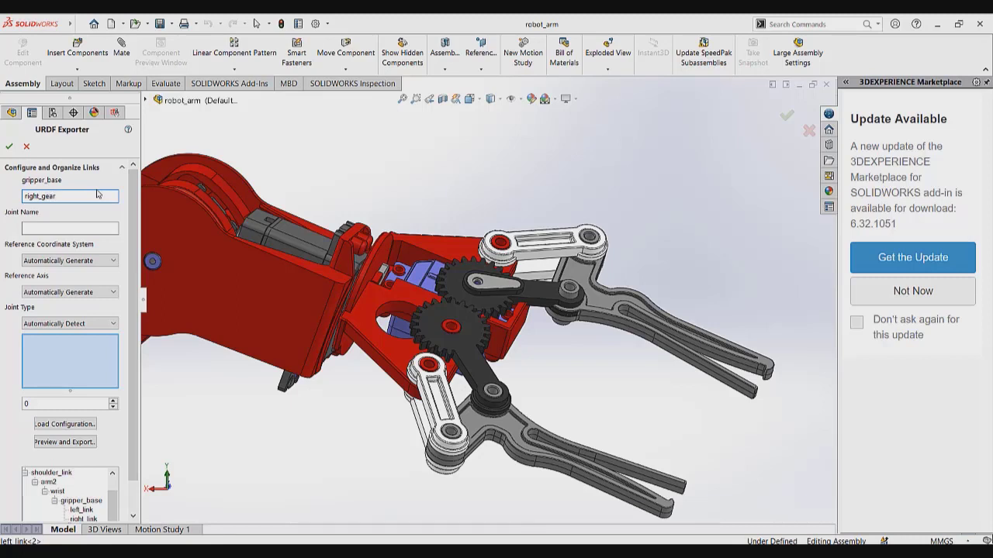
pyautogui.doubleClick(97, 194)
pyautogui.hotkey('ctrl', 'c')
pyautogui.click(107, 228)
pyautogui.hotkey('ctrl', 'v')
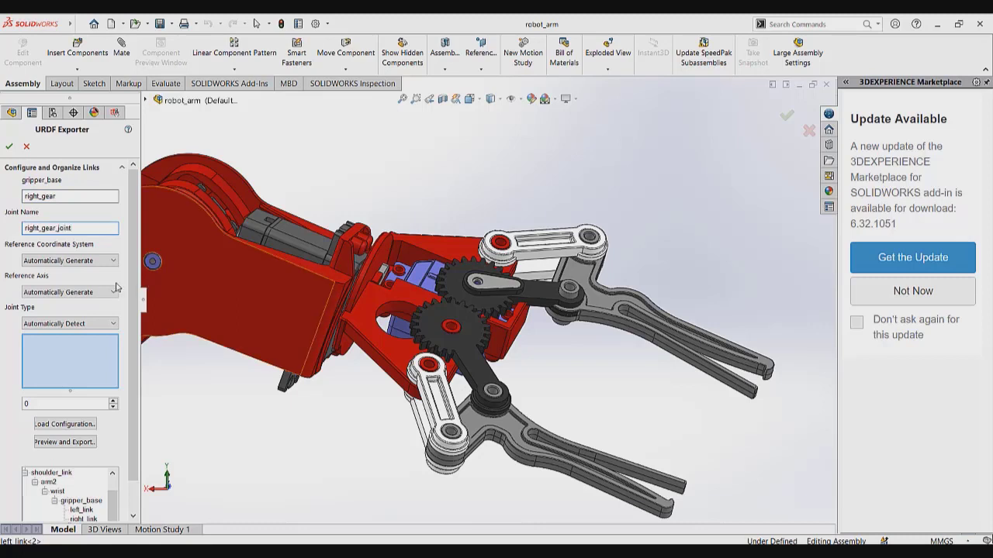
# - Set the joint type of right_gear_joint to revolute and assign the lower black gear component
pyautogui.click(108, 324)
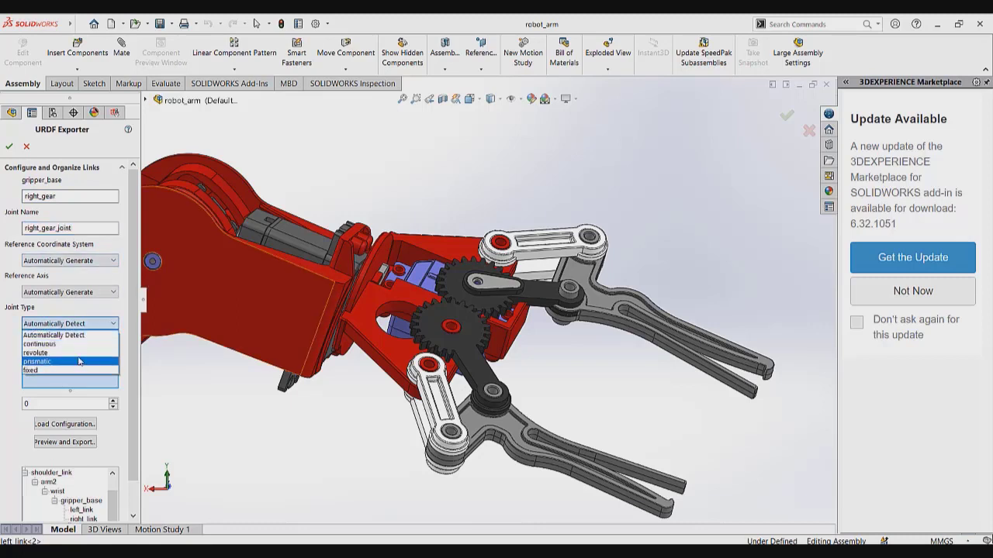
pyautogui.click(82, 353)
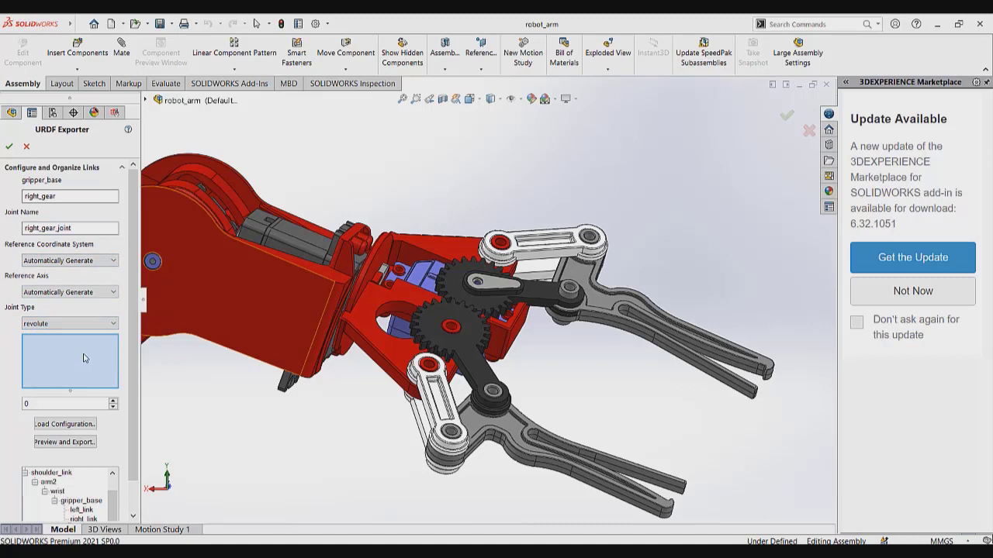
pyautogui.click(495, 373)
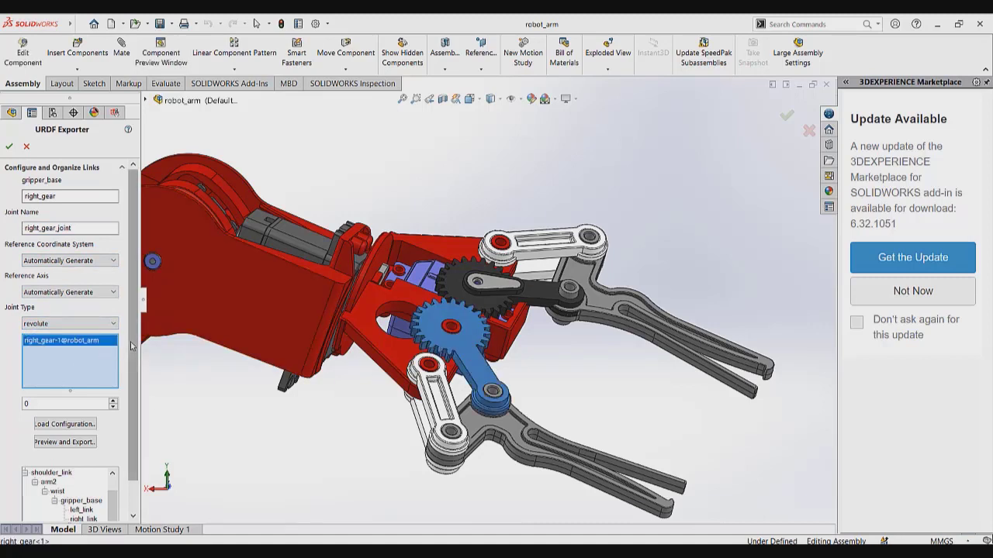
# - Add one child link under right_gear
pyautogui.scroll(-1, 130, 346)
pyautogui.click(113, 366)
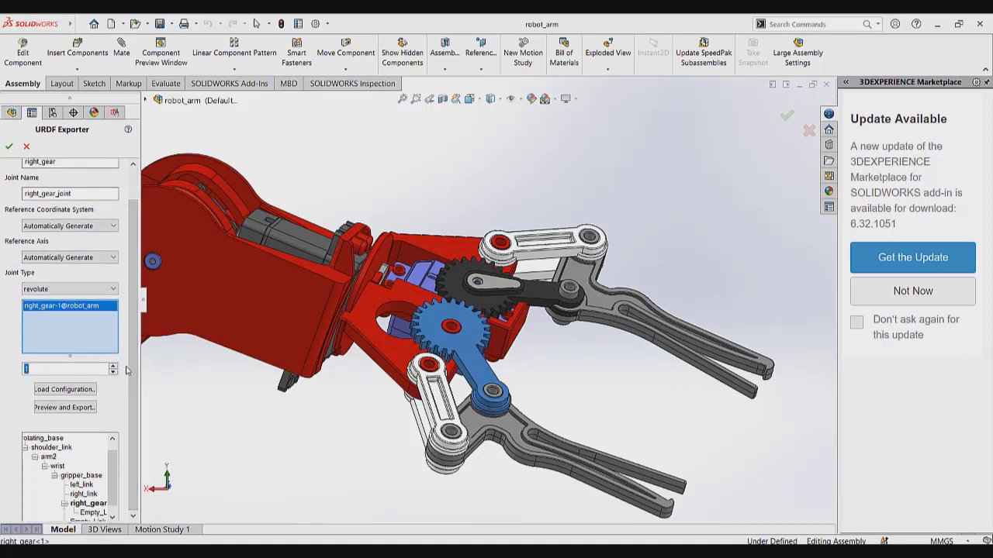
pyautogui.moveTo(134, 367); pyautogui.dragTo(120, 513)
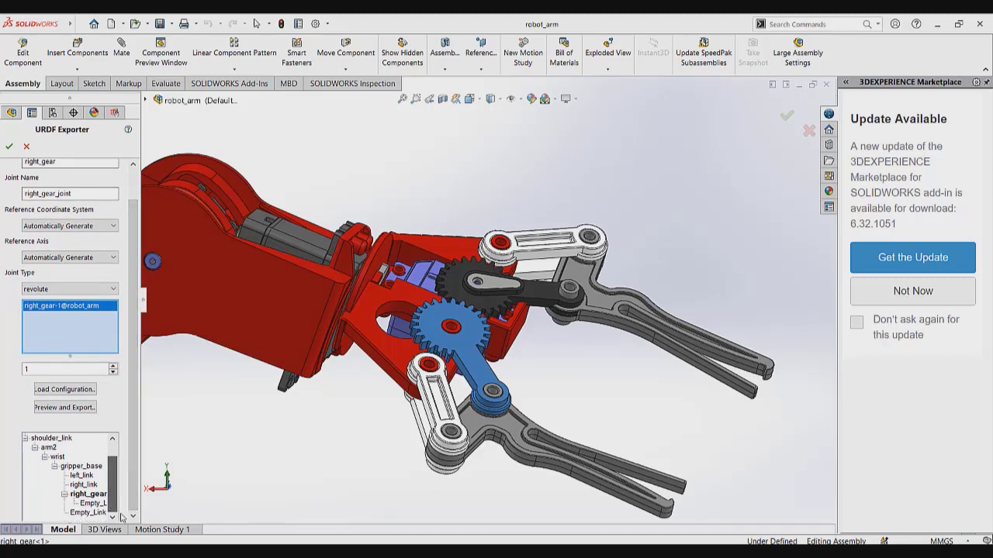
# - Name the last empty link directly under gripper_base left_gear and its joint left_gear_joint
pyautogui.click(87, 512)
pyautogui.scroll(1, 113, 219)
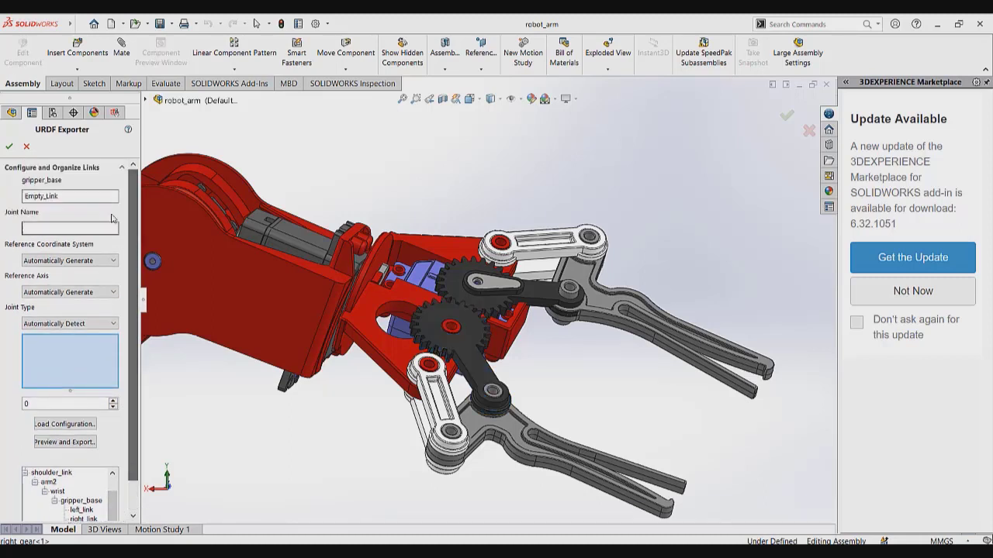
pyautogui.doubleClick(97, 198)
pyautogui.write('left_gear')
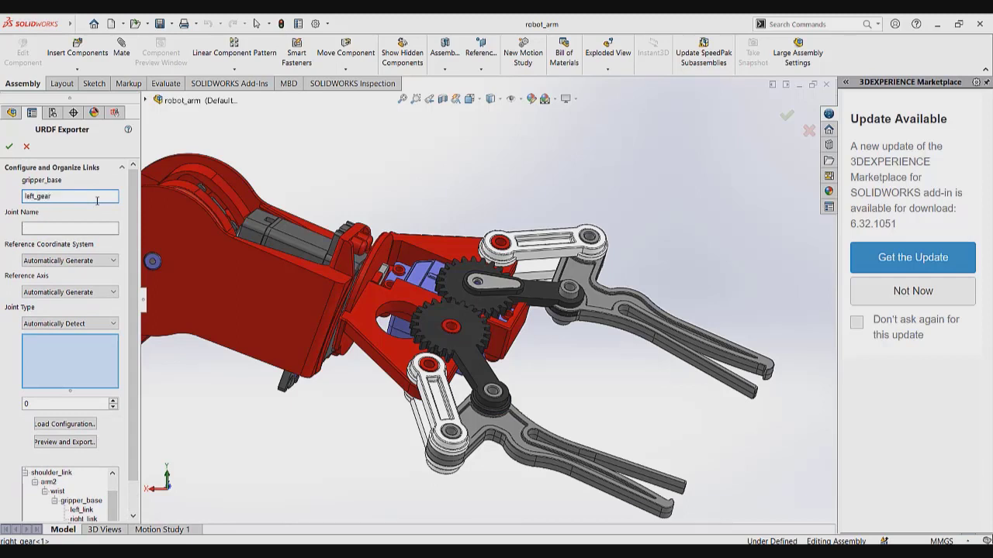
pyautogui.doubleClick(97, 200)
pyautogui.hotkey('ctrl', 'c')
pyautogui.click(65, 227)
pyautogui.hotkey('ctrl', 'v')
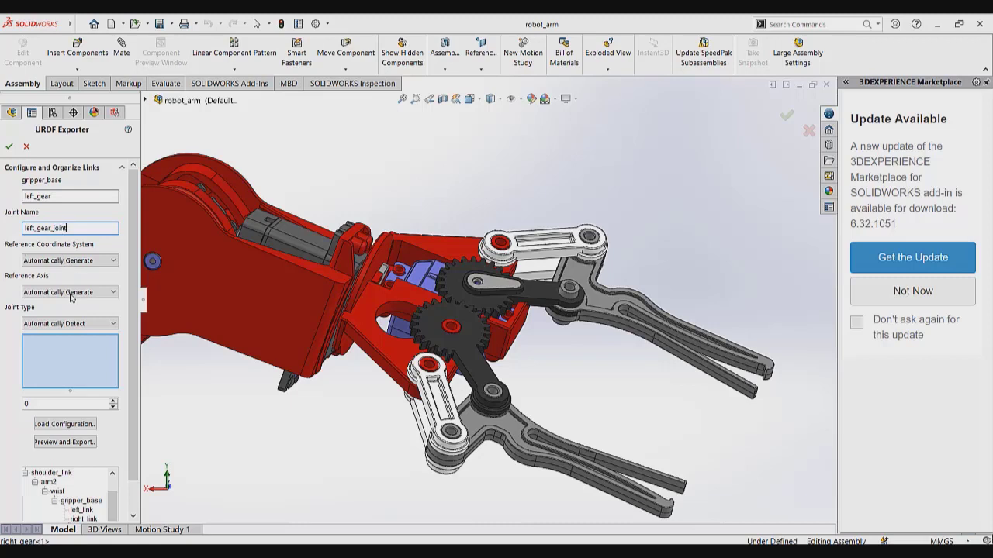
# - Configure left_gear with a revolute joint, the upper black gear component and one child link
pyautogui.click(68, 323)
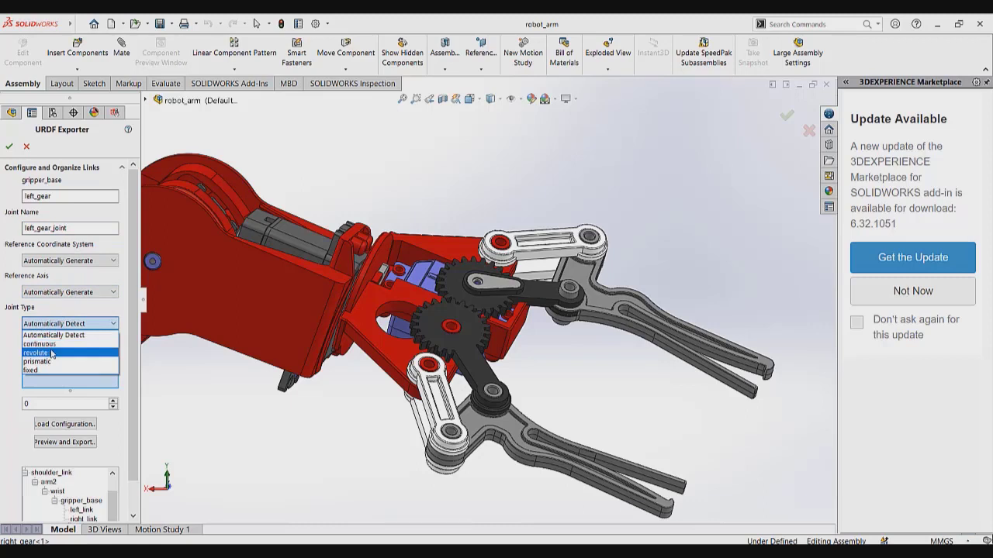
pyautogui.click(51, 353)
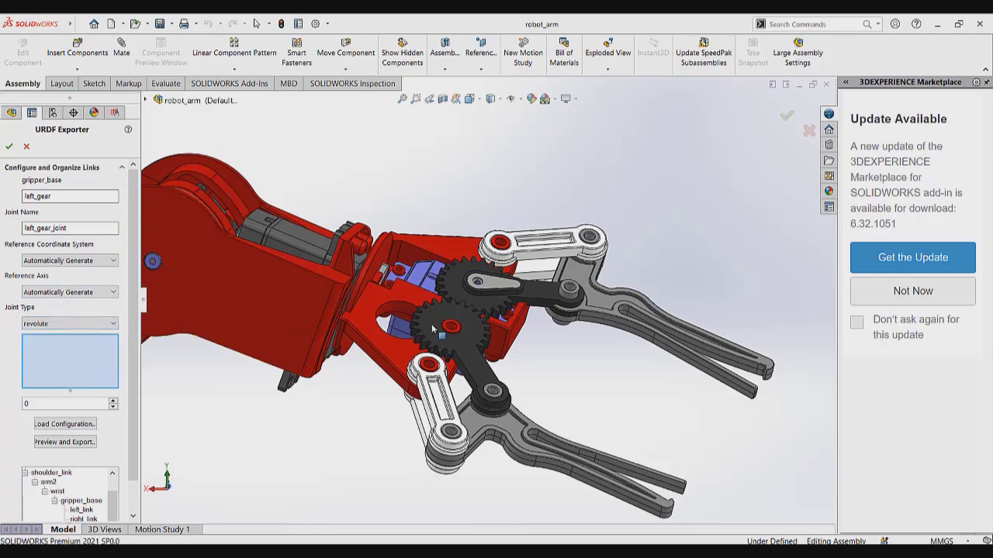
pyautogui.click(537, 286)
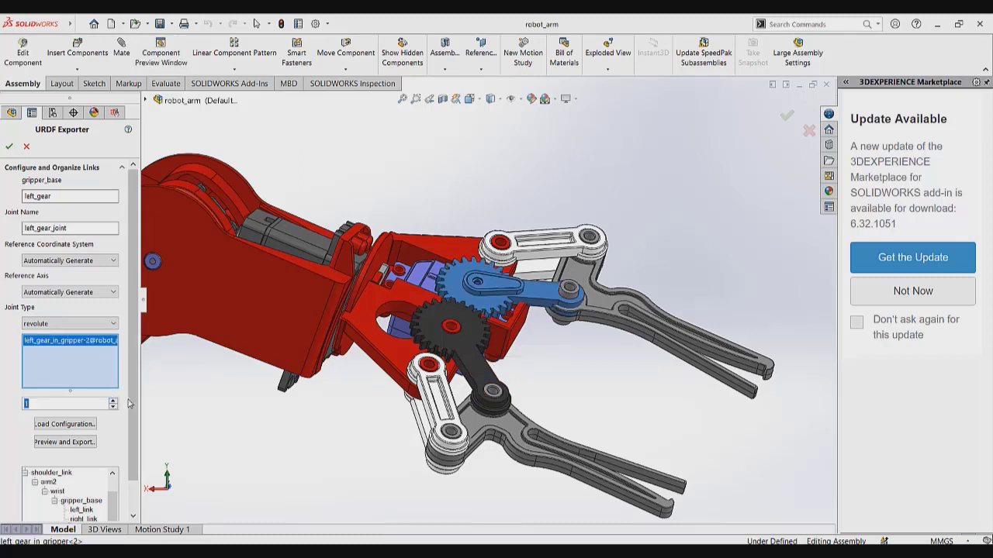
# - Name the empty link under right_gear right_finger and its joint right_finger_joint
pyautogui.scroll(-1, 122, 458)
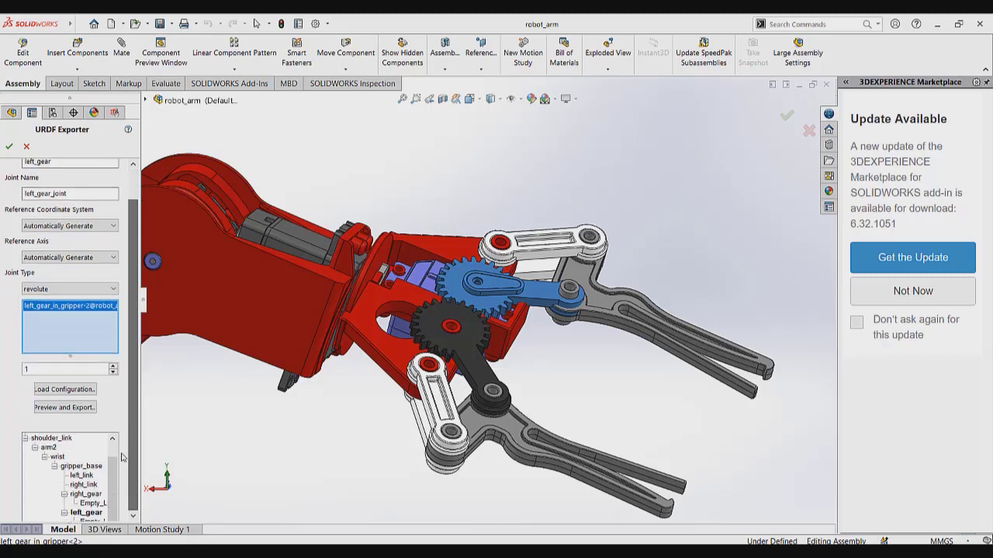
pyautogui.click(91, 504)
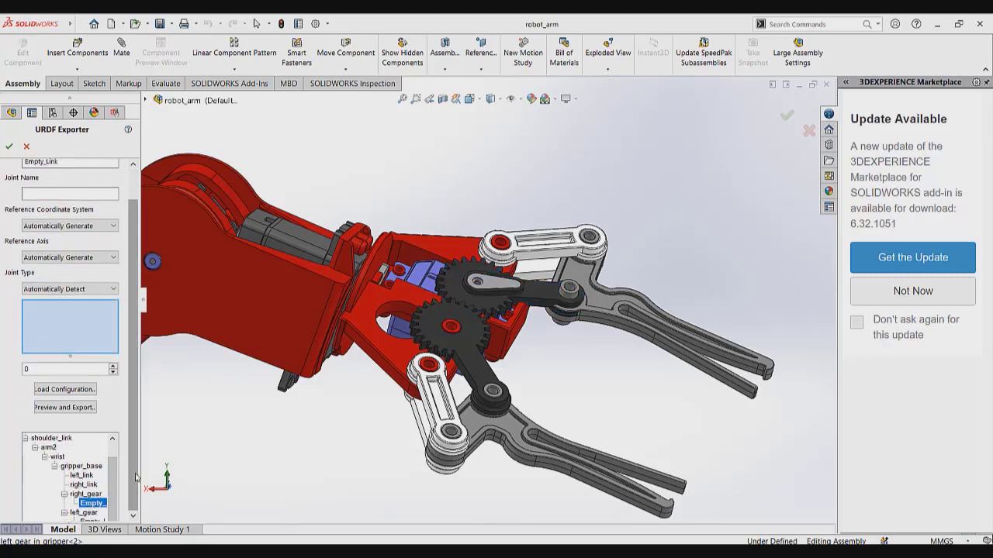
pyautogui.scroll(1, 128, 481)
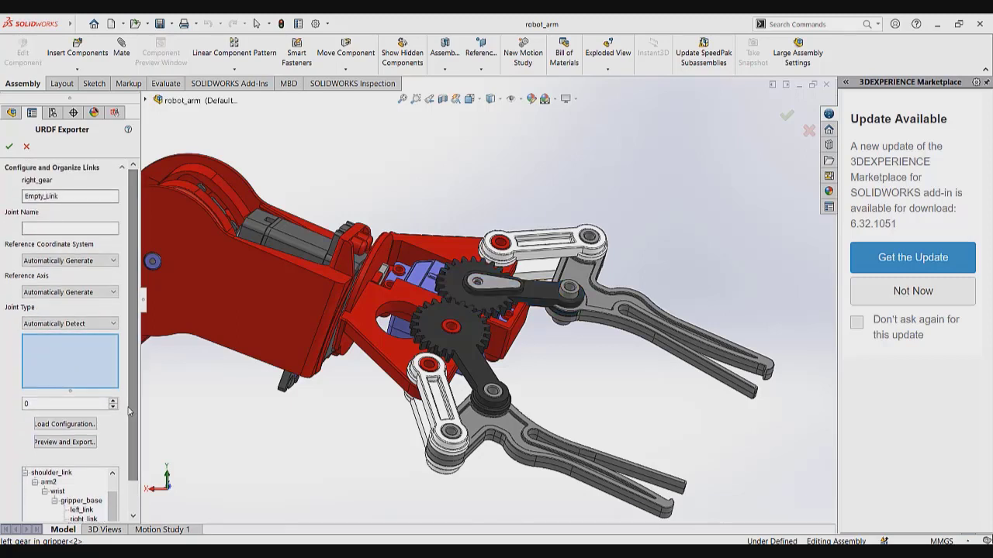
pyautogui.doubleClick(64, 196)
pyautogui.write('right_finger')
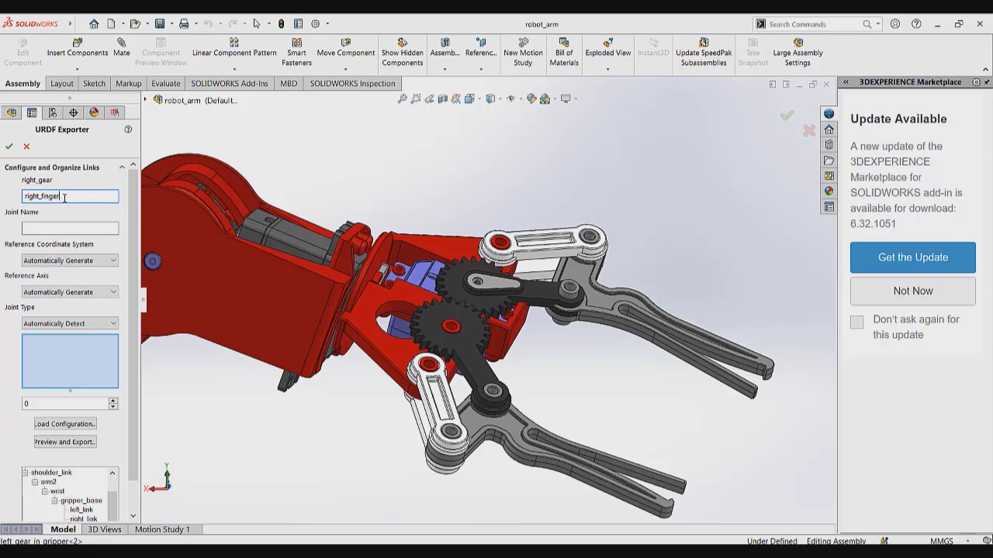
pyautogui.doubleClick(64, 196)
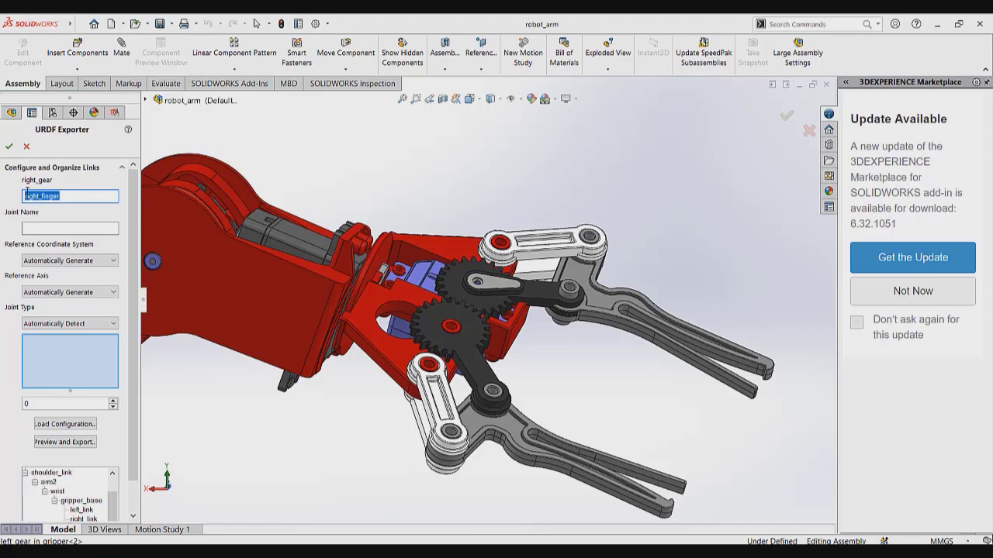
pyautogui.click(69, 228)
pyautogui.hotkey('ctrl', 'v')
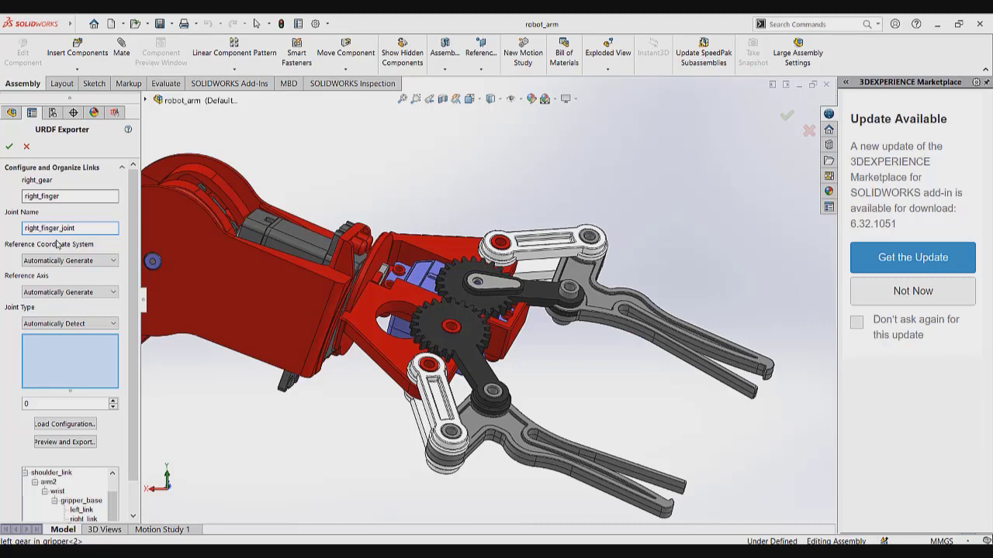
# - Set the joint type of right_finger_joint to revolute and assign the lower gray finger component
pyautogui.click(65, 324)
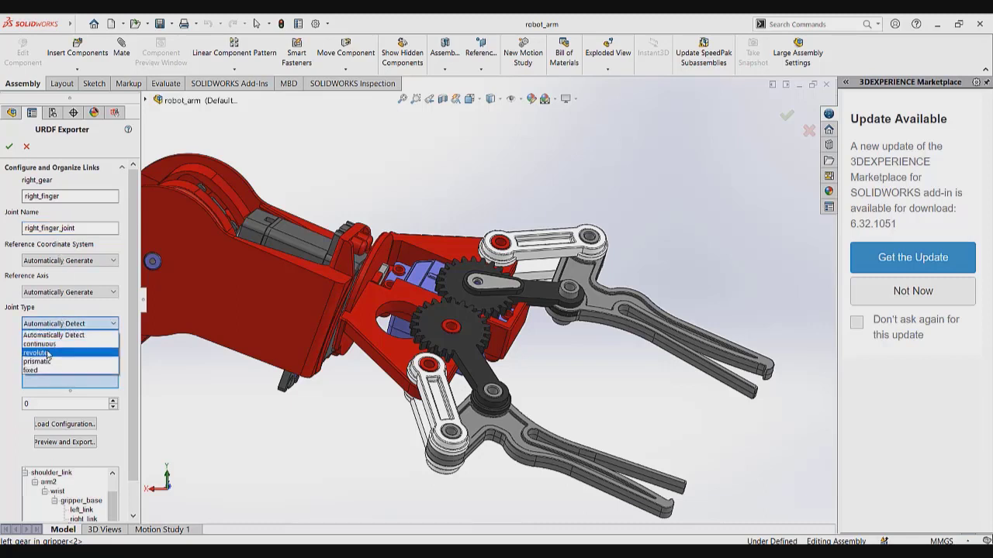
pyautogui.click(48, 354)
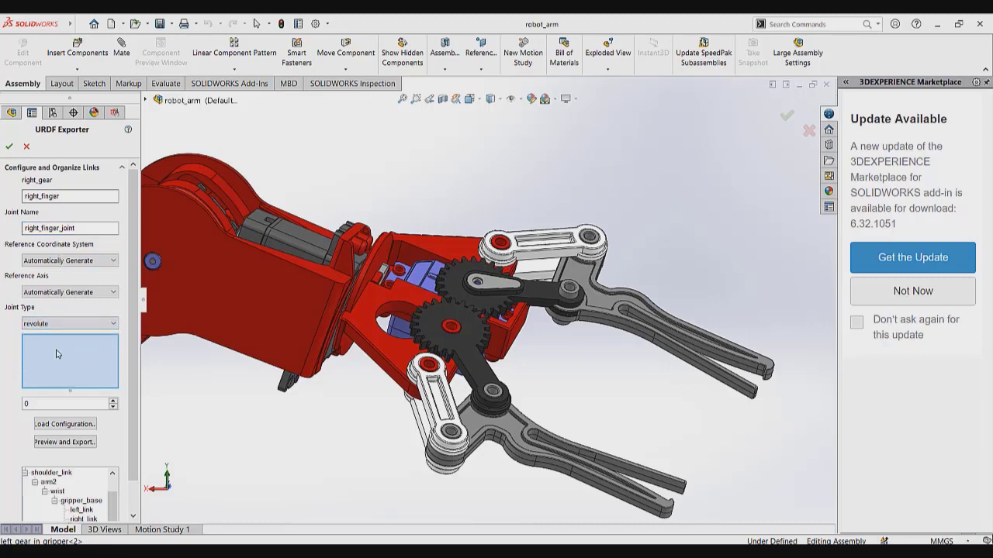
pyautogui.click(504, 425)
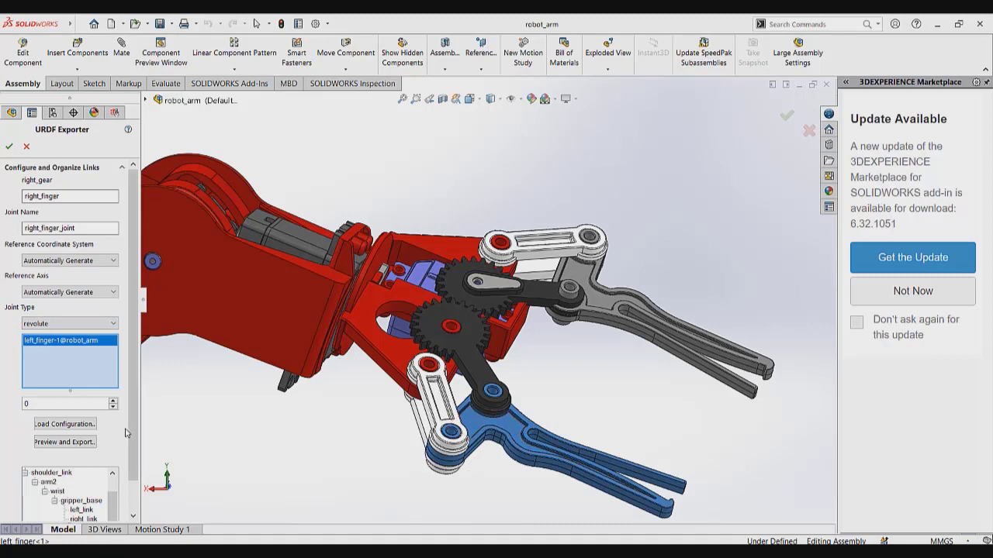
pyautogui.scroll(-1, 133, 432)
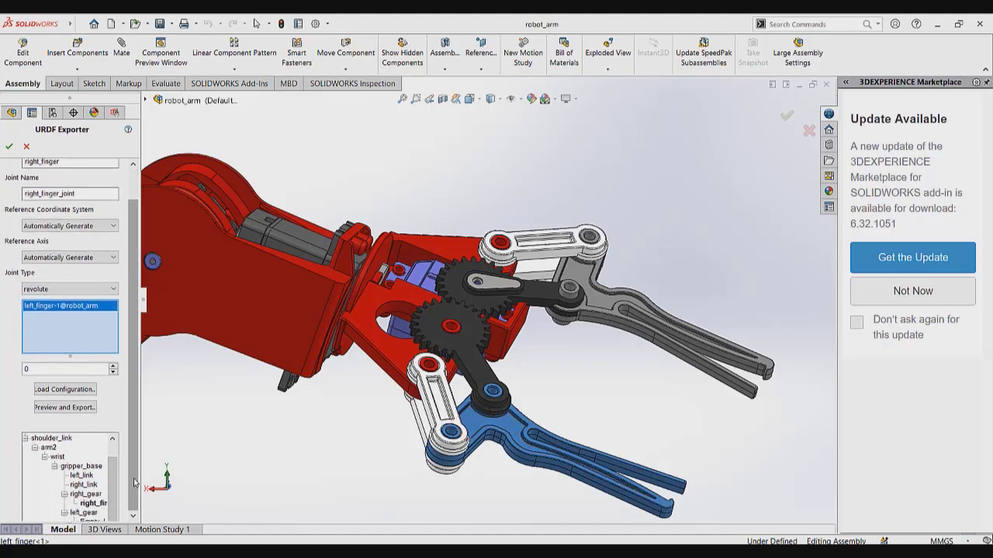
# - Name the empty link under left_gear left_finger and give its joint the same name, left_finger
pyautogui.moveTo(113, 497)
pyautogui.mouseDown()
pyautogui.moveTo(112, 467)
pyautogui.moveTo(111, 504)
pyautogui.mouseUp()
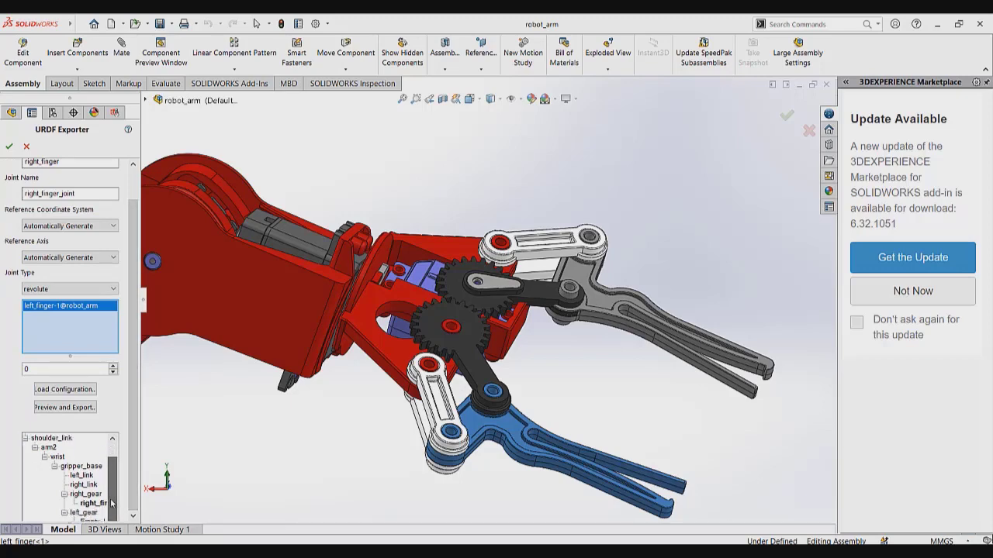
pyautogui.click(66, 499)
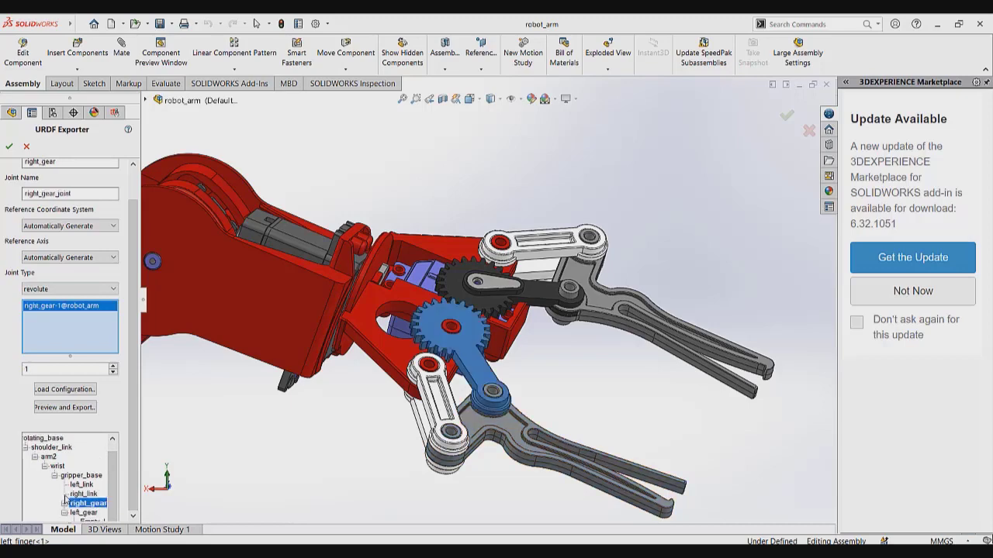
pyautogui.click(87, 521)
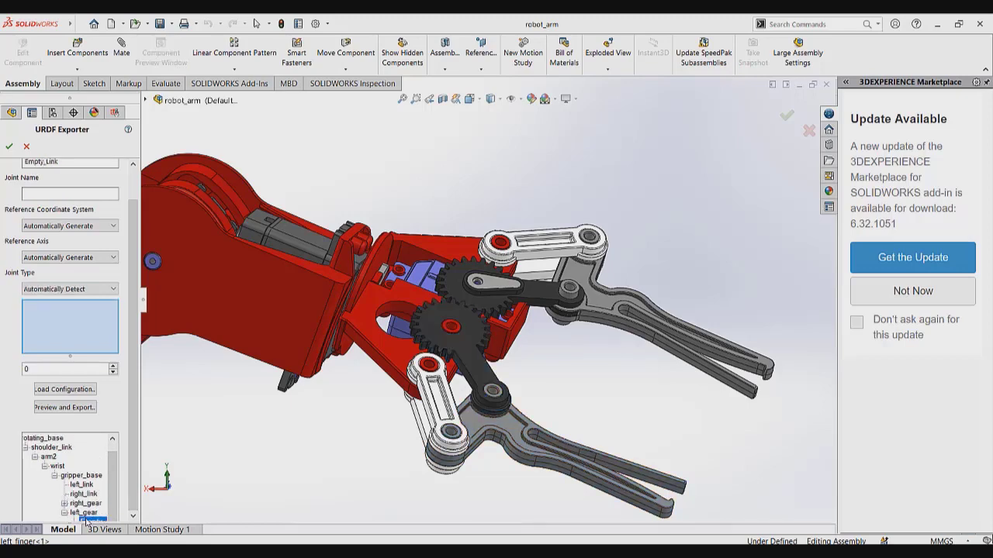
pyautogui.moveTo(134, 488); pyautogui.dragTo(123, 416)
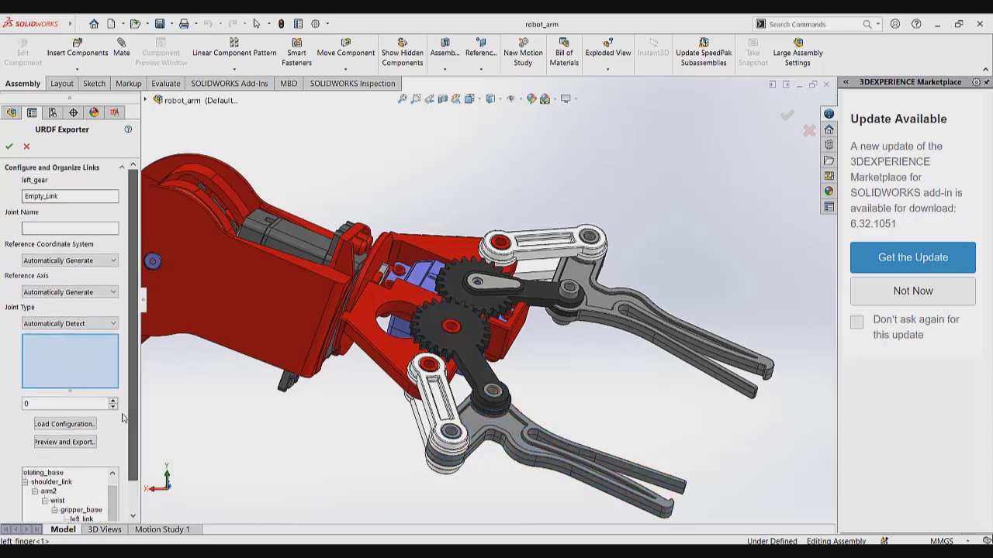
pyautogui.doubleClick(81, 198)
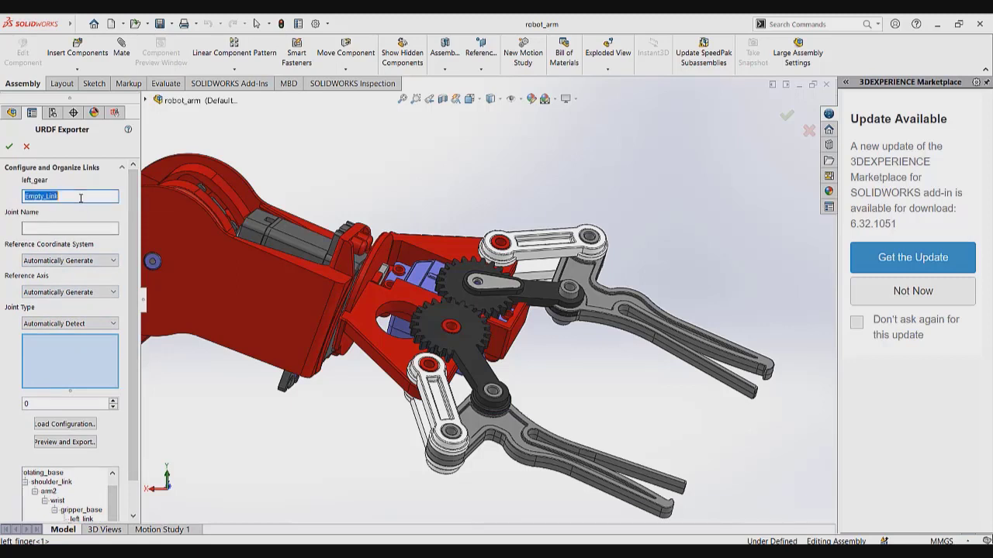
pyautogui.write('left_finger')
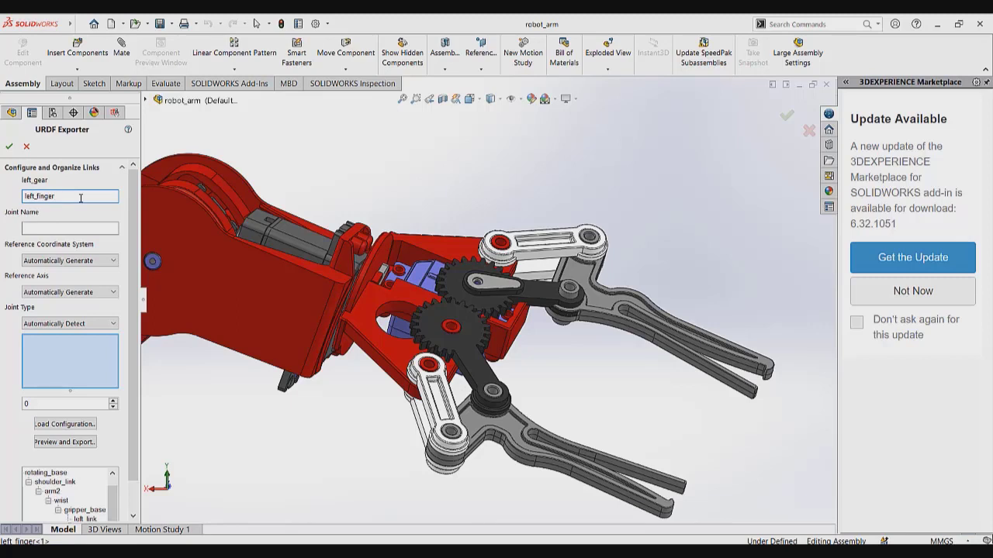
pyautogui.doubleClick(80, 198)
pyautogui.hotkey('ctrl', 'c')
pyautogui.click(65, 227)
pyautogui.hotkey('ctrl', 'v')
# - Set left_finger's joint type to revolute and assign both the upper and lower gray finger components
pyautogui.click(70, 323)
pyautogui.click(52, 353)
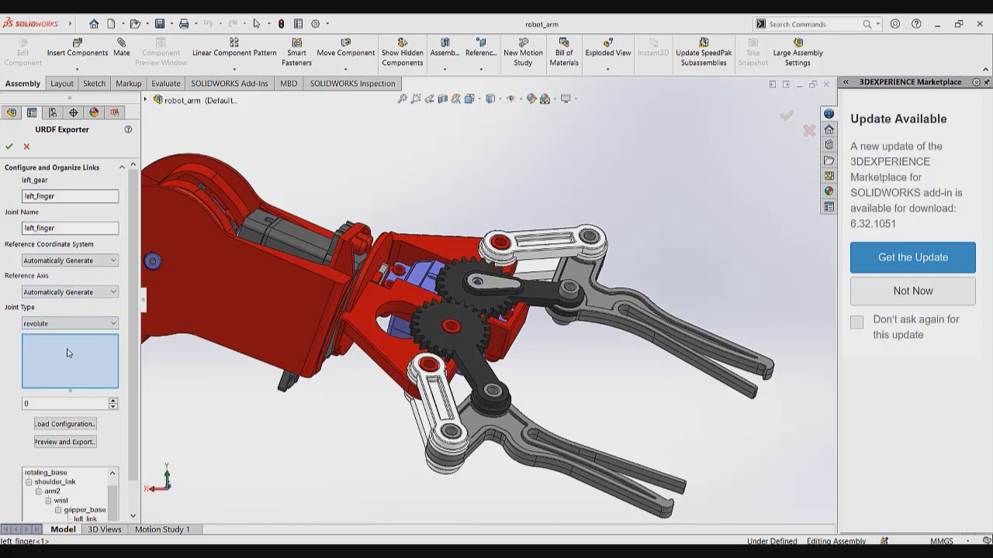
pyautogui.click(602, 302)
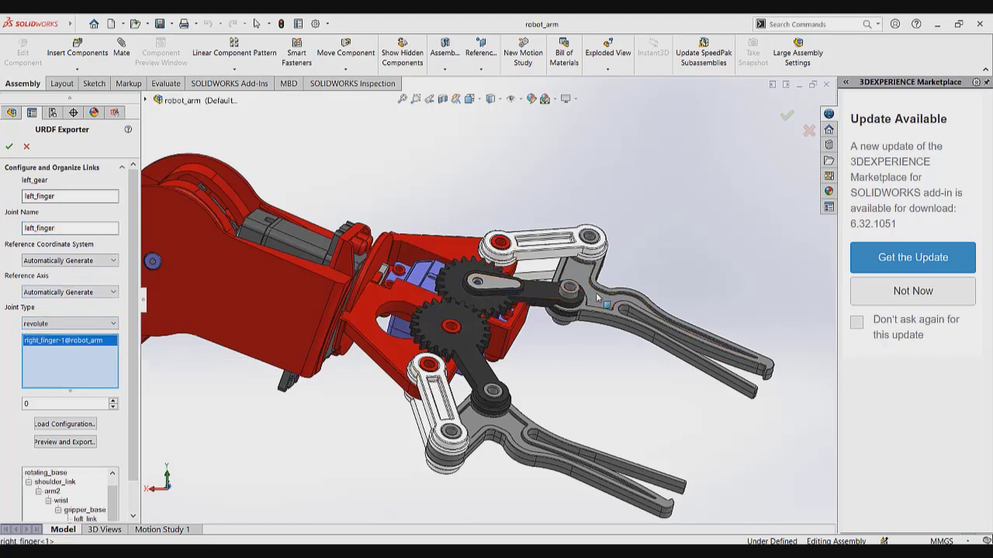
pyautogui.click(519, 436)
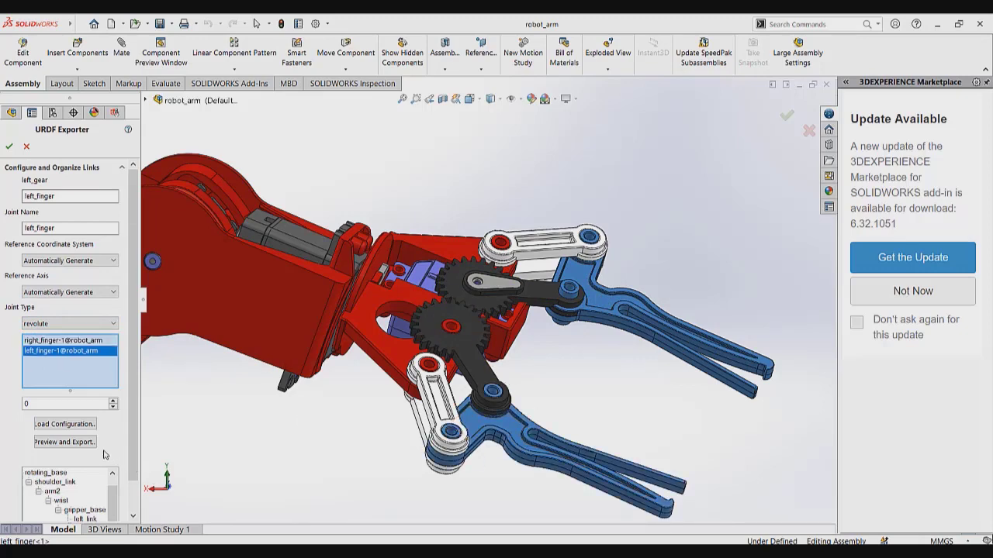
# - Replace the component assigned to the right_finger link with the upper gray finger
pyautogui.scroll(-1, 104, 455)
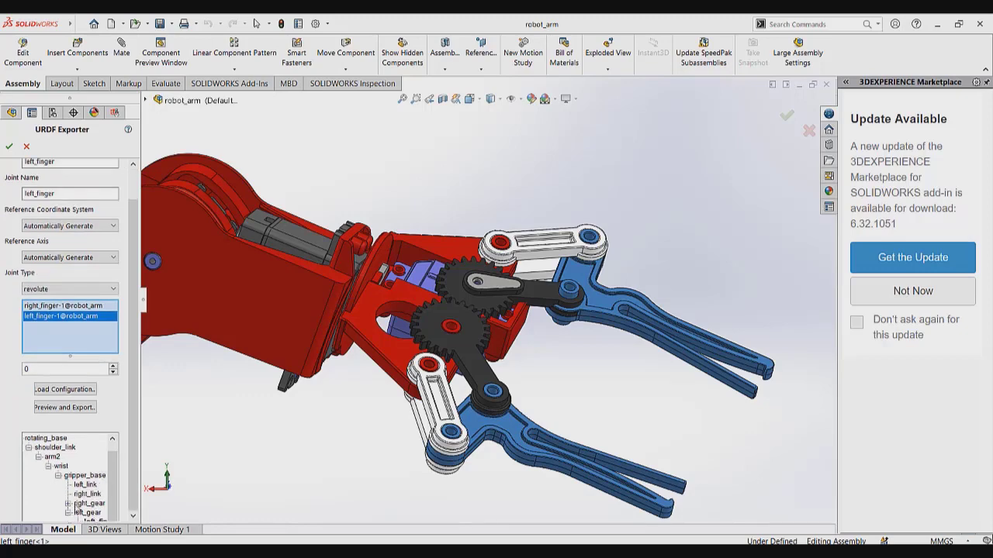
pyautogui.click(67, 505)
pyautogui.click(93, 513)
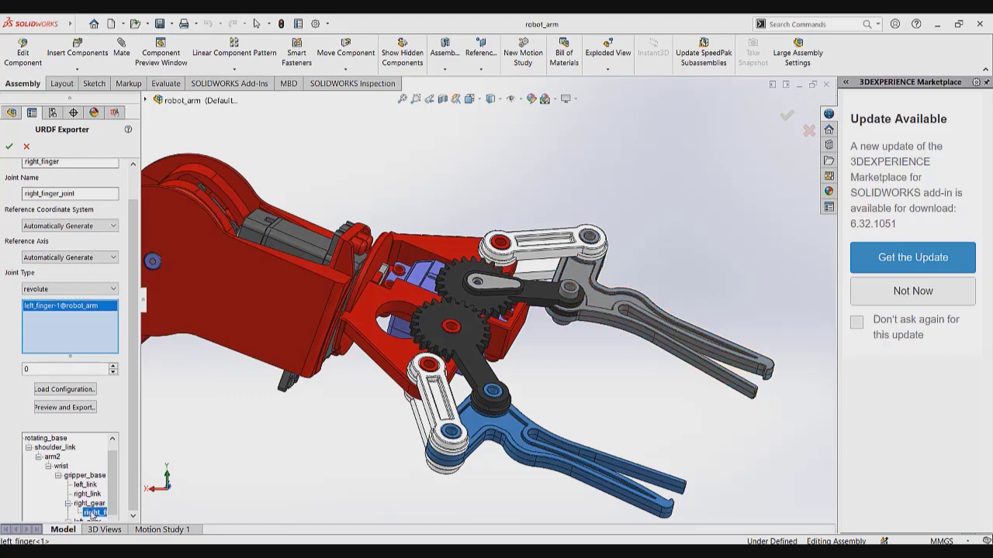
pyautogui.click(92, 307)
pyautogui.rightClick(93, 309)
pyautogui.click(108, 314)
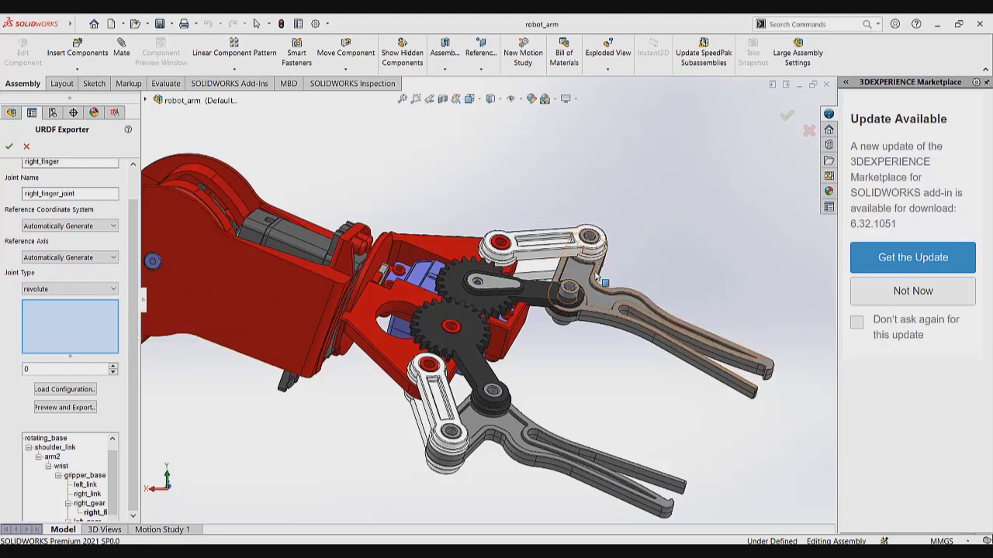
pyautogui.click(597, 287)
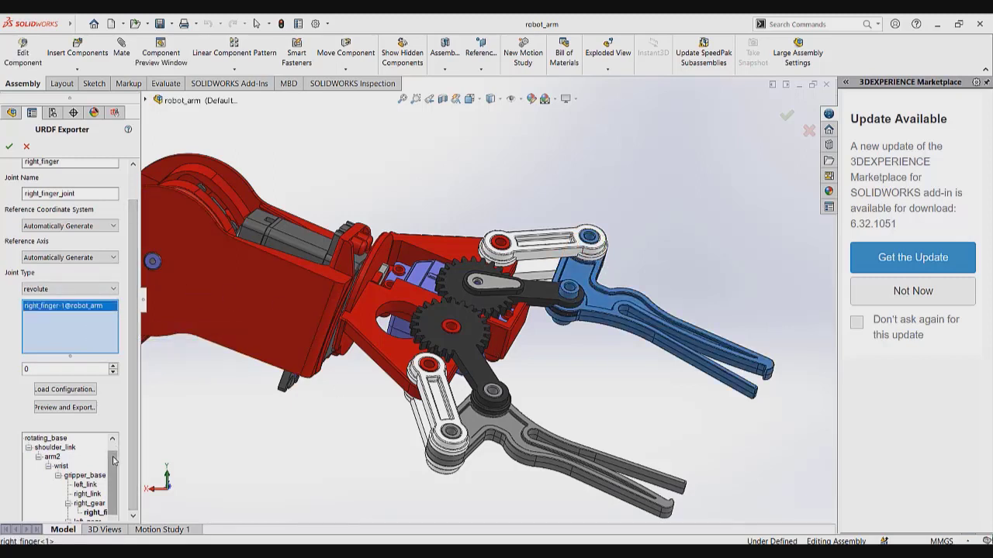
# - Remove the upper gray finger component from the left_finger link and start the preview and export
pyautogui.scroll(-1, 110, 489)
pyautogui.click(94, 519)
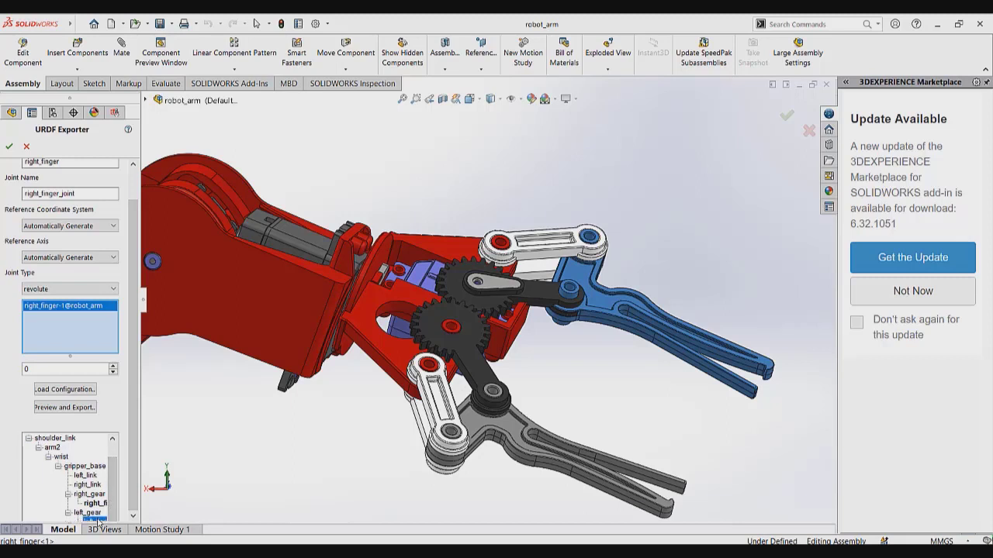
pyautogui.scroll(2, 132, 457)
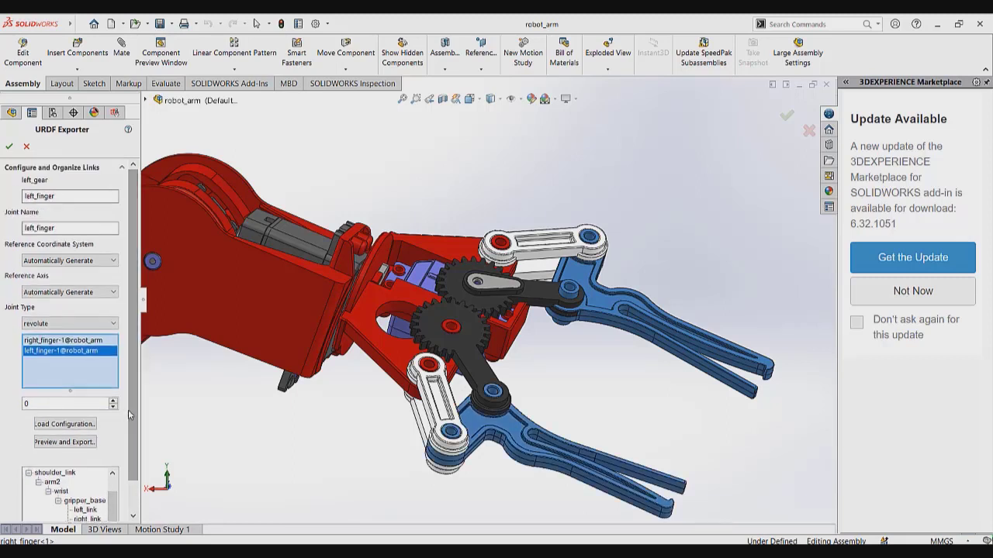
pyautogui.click(84, 341)
pyautogui.press('Delete')
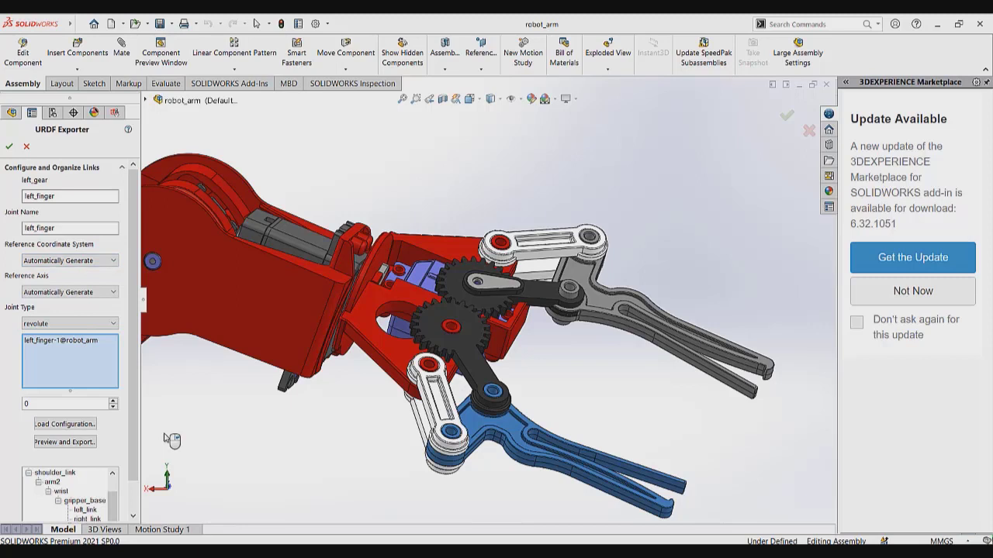
pyautogui.click(70, 442)
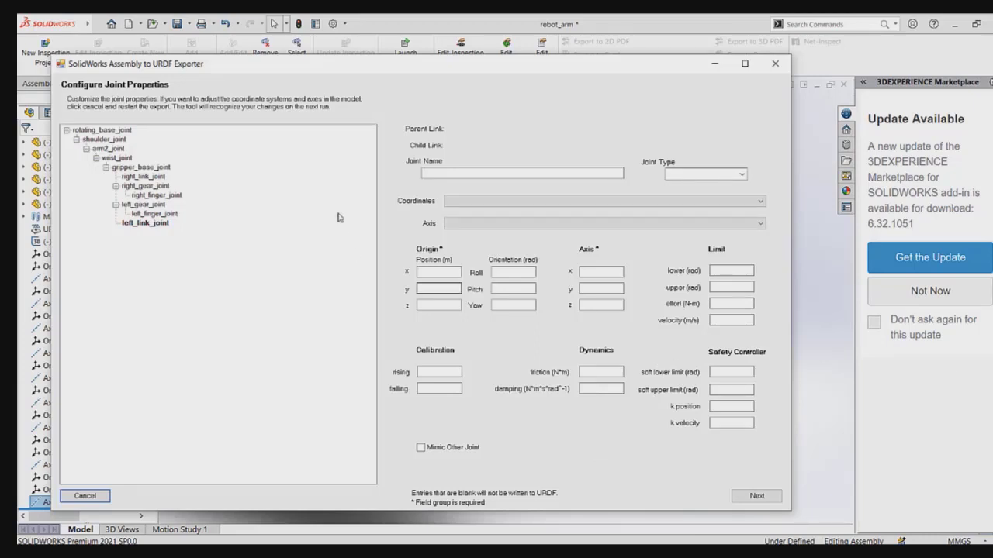
# - Examine the properties of the joints in the tree, from rotating_base_joint down to left_link_joint
pyautogui.click(123, 131)
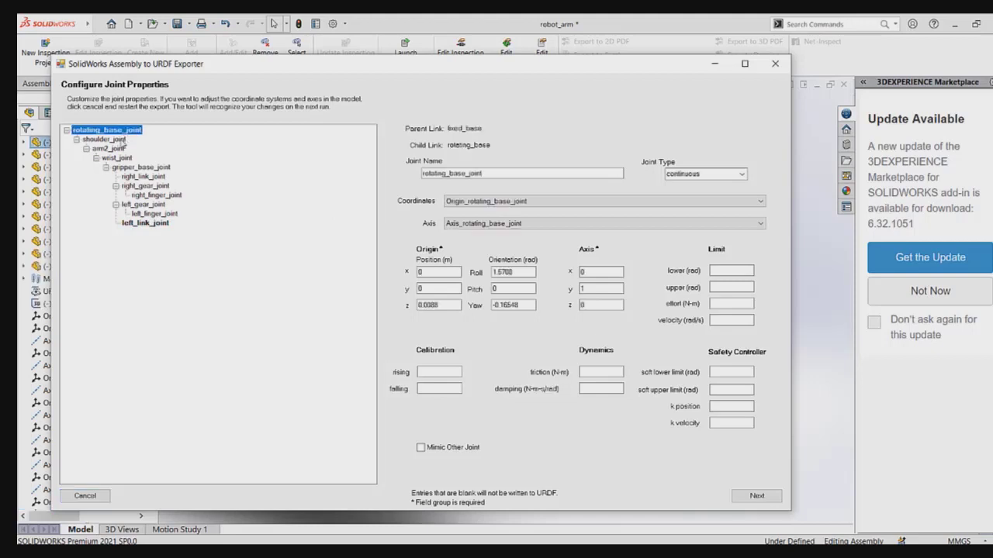
pyautogui.click(122, 140)
pyautogui.click(123, 149)
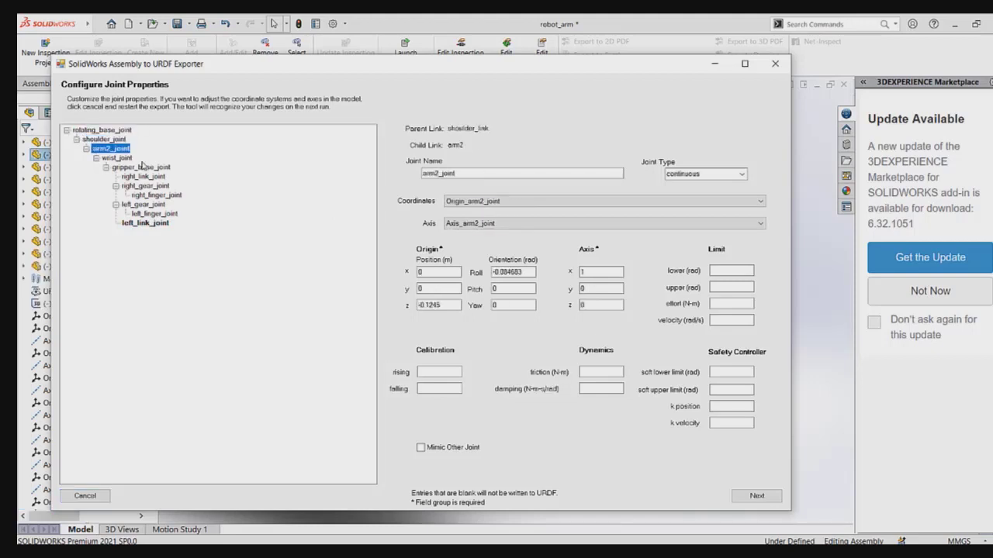
pyautogui.click(124, 158)
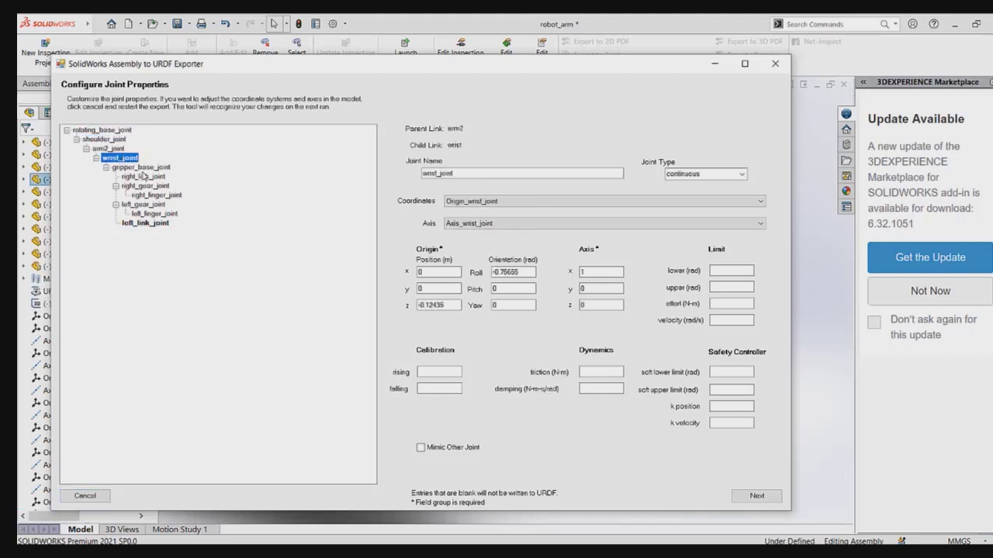
pyautogui.click(144, 177)
pyautogui.click(144, 168)
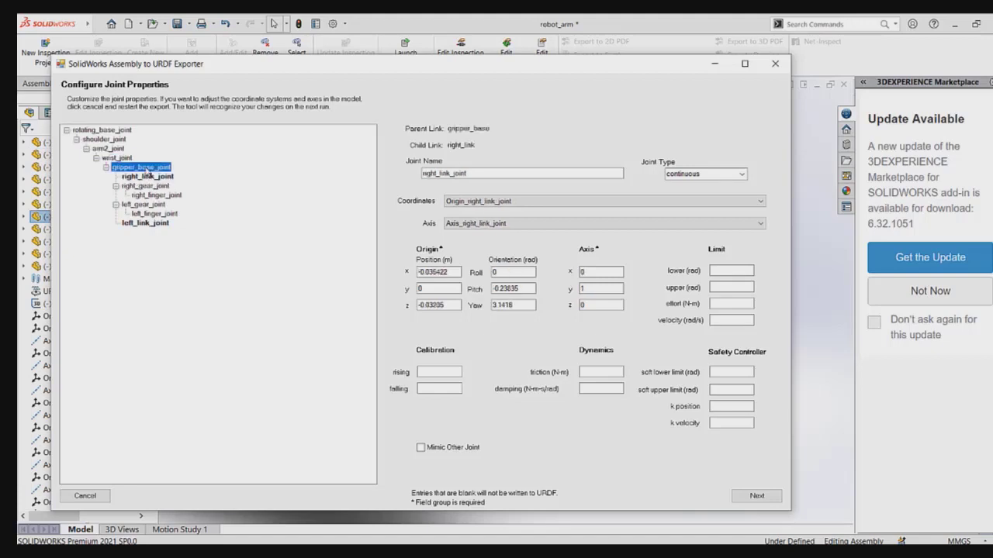
pyautogui.click(148, 203)
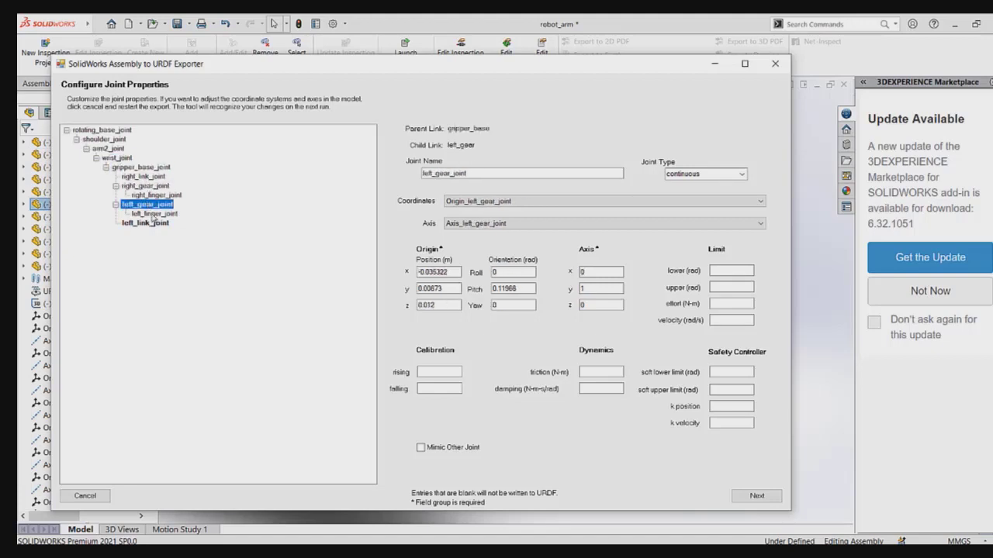
pyautogui.click(152, 218)
pyautogui.click(148, 225)
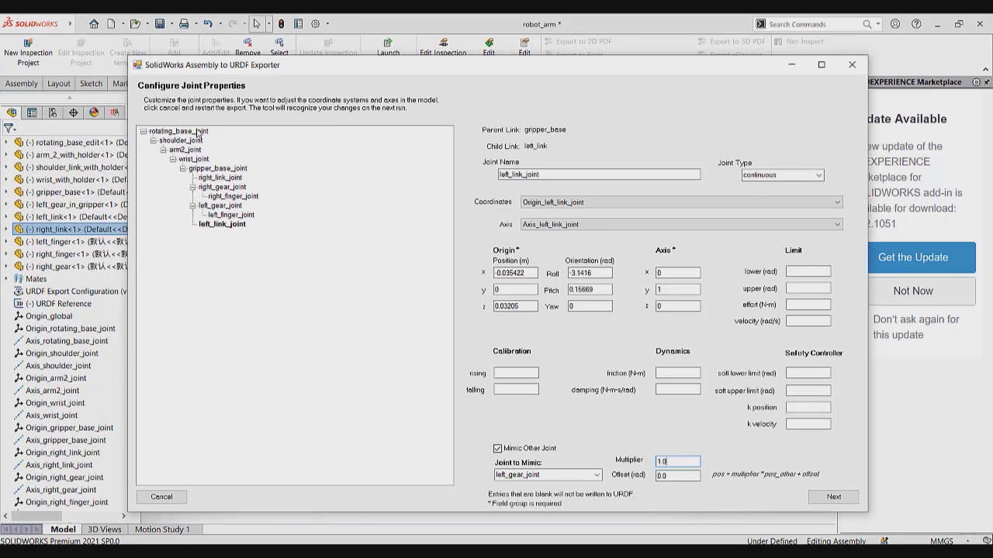
# - Set the joint types of shoulder_joint and arm2_joint to revolute
pyautogui.click(198, 132)
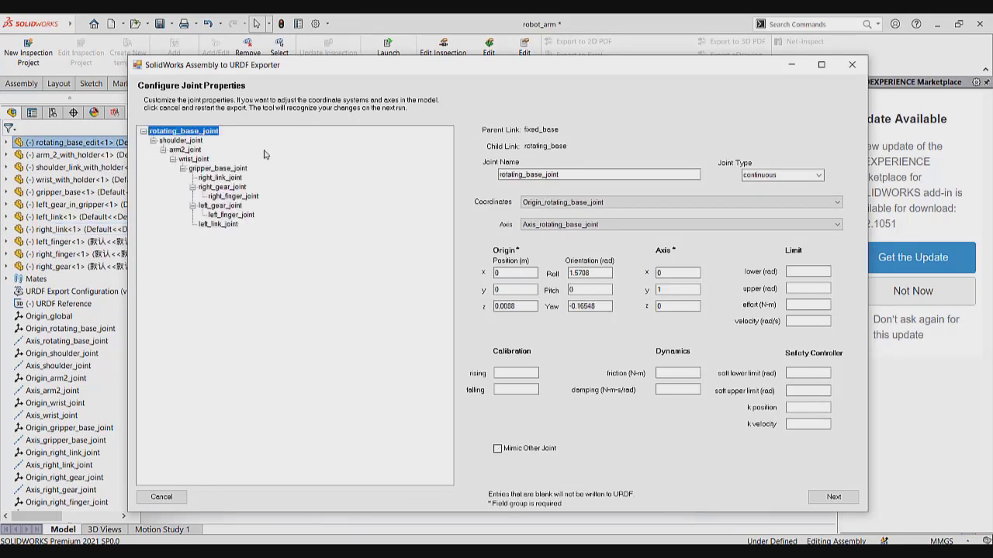
pyautogui.click(185, 141)
pyautogui.click(816, 175)
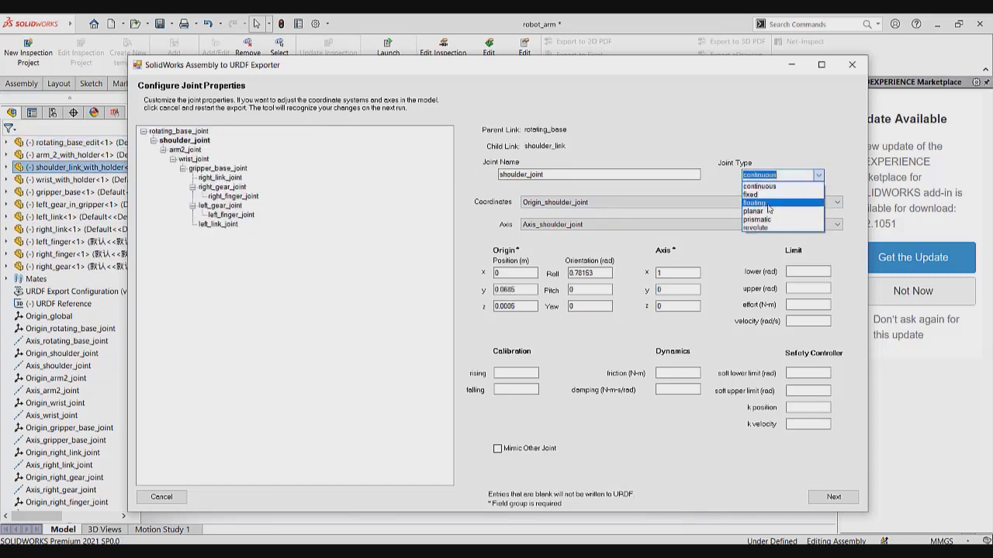
pyautogui.click(772, 227)
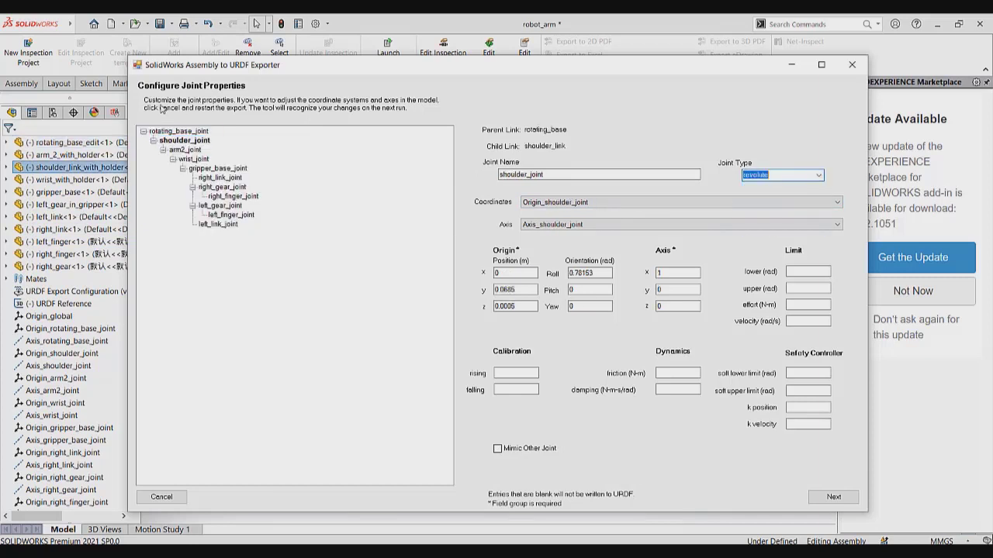
pyautogui.click(186, 150)
pyautogui.click(819, 175)
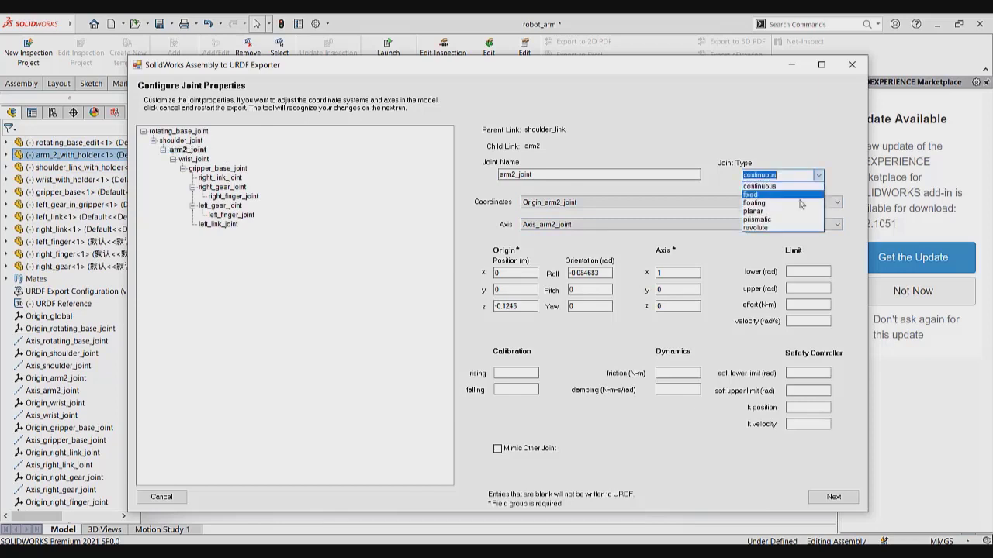
pyautogui.click(780, 227)
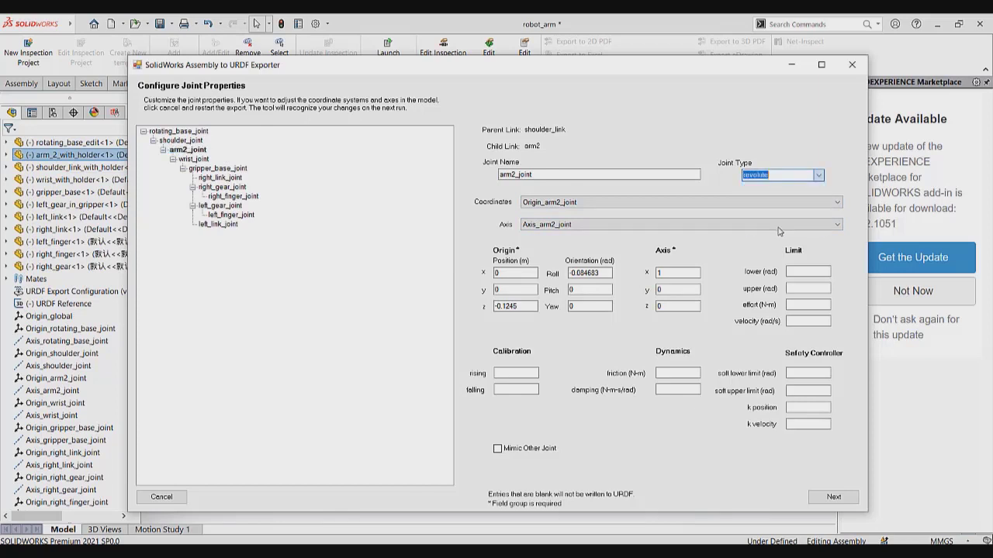
# - Change the joint types of wrist_joint and gripper_base_joint to revolute
pyautogui.click(196, 159)
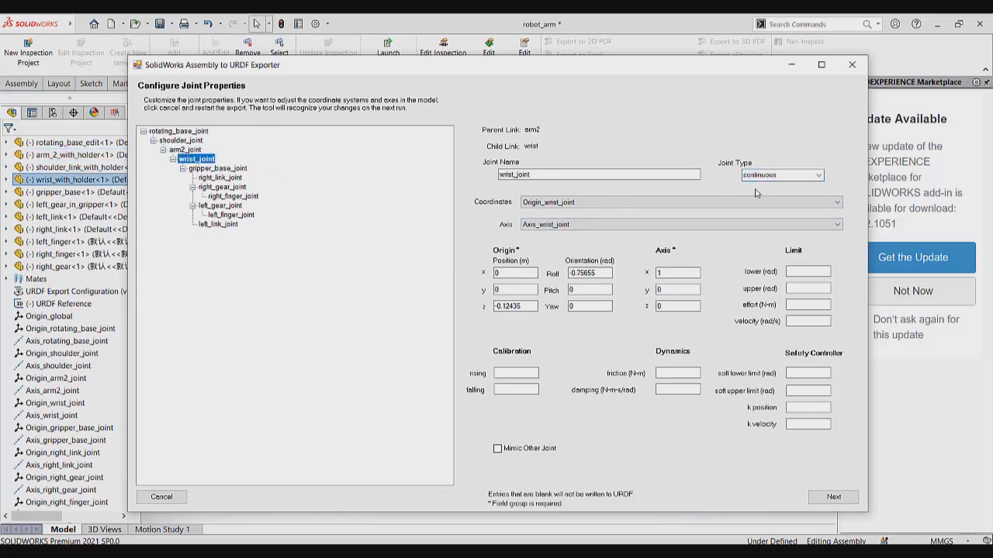
pyautogui.click(810, 177)
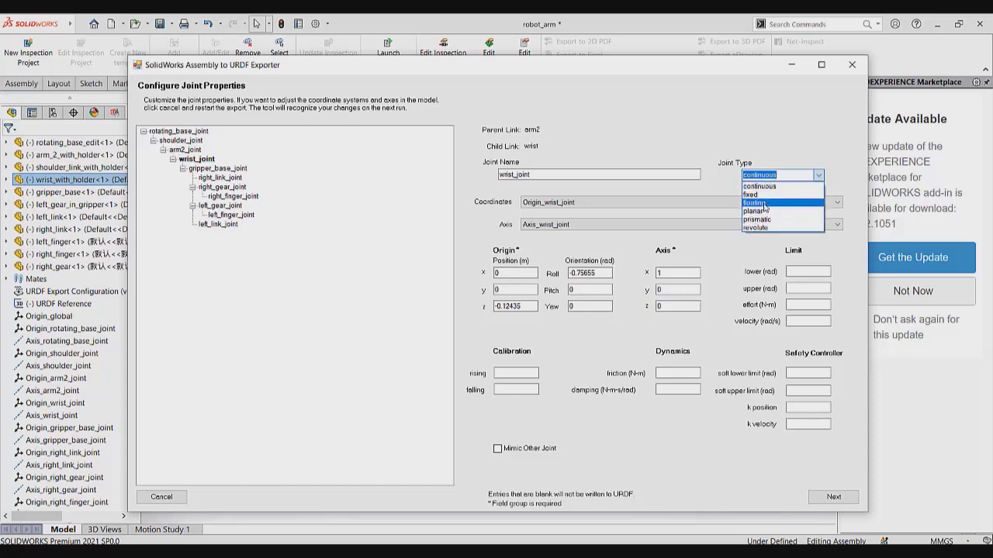
pyautogui.click(765, 227)
pyautogui.click(222, 169)
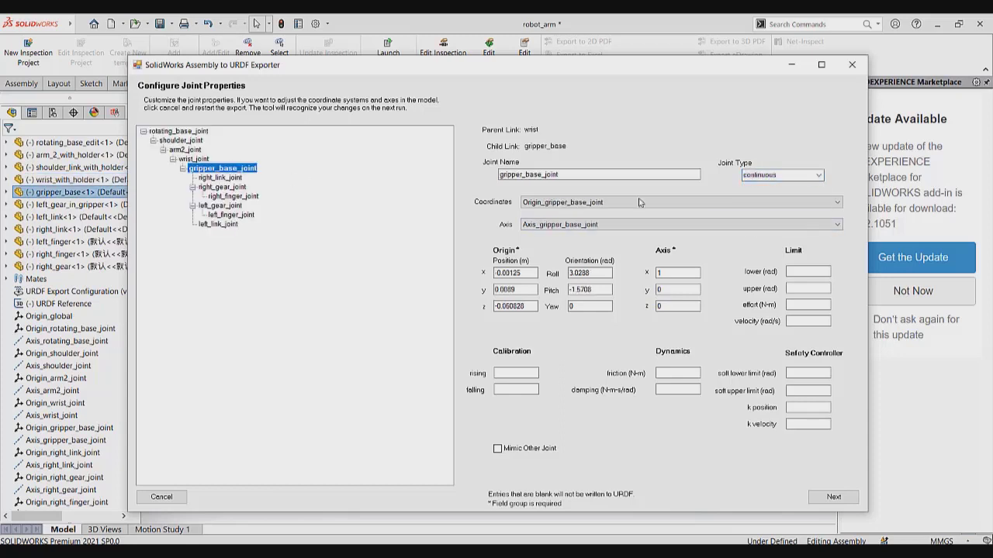
pyautogui.click(811, 176)
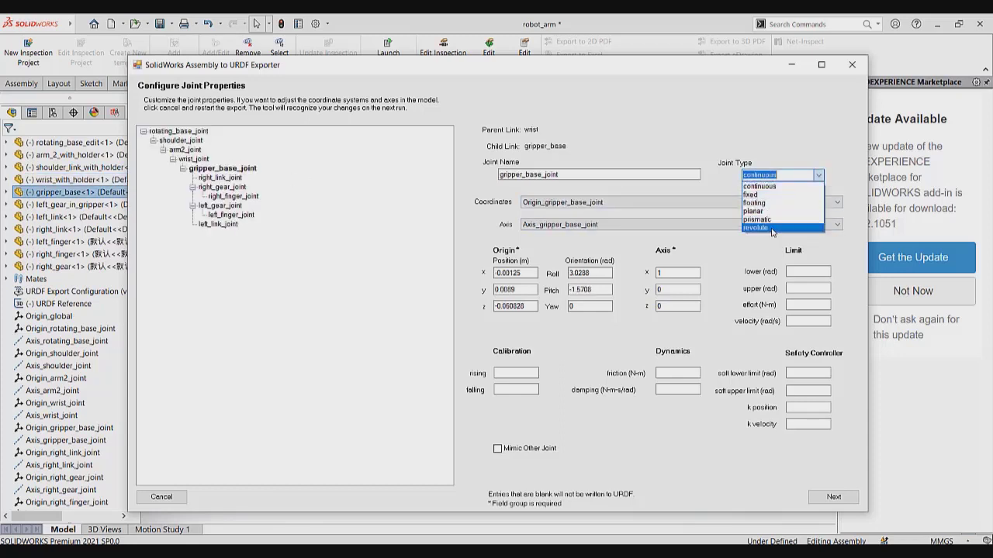
pyautogui.click(765, 230)
# - Set the joint type of right_link_joint under gripper_base_joint to revolute
pyautogui.click(220, 179)
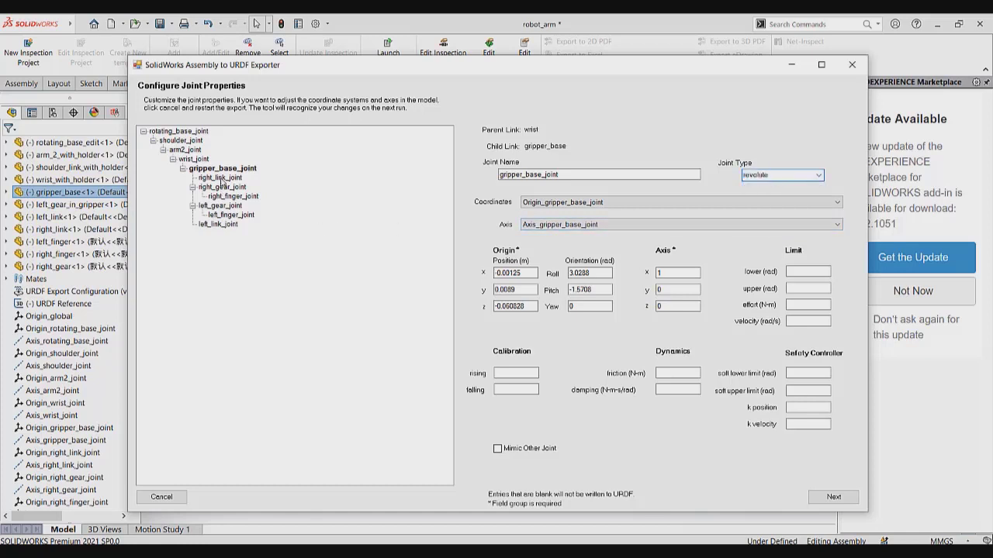
pyautogui.click(799, 176)
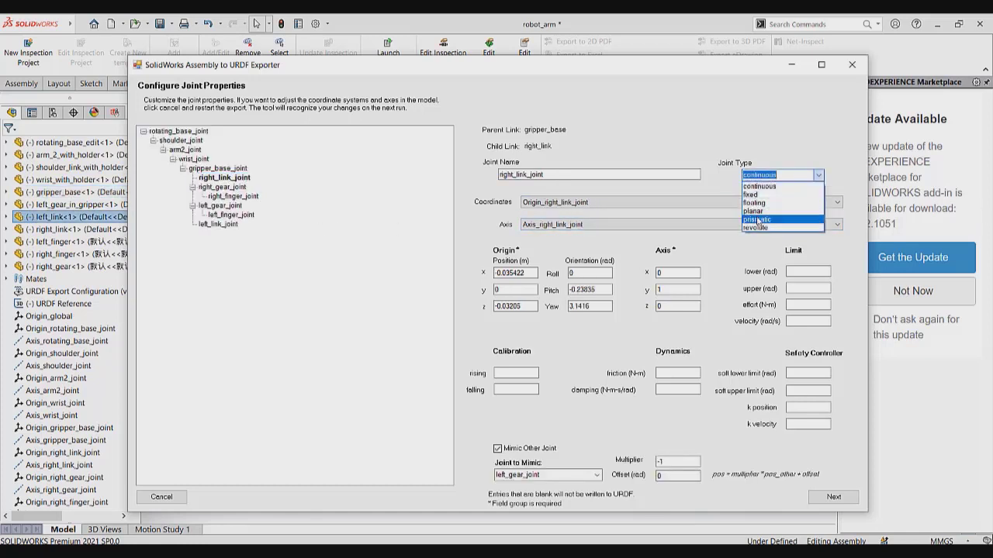
pyautogui.click(762, 228)
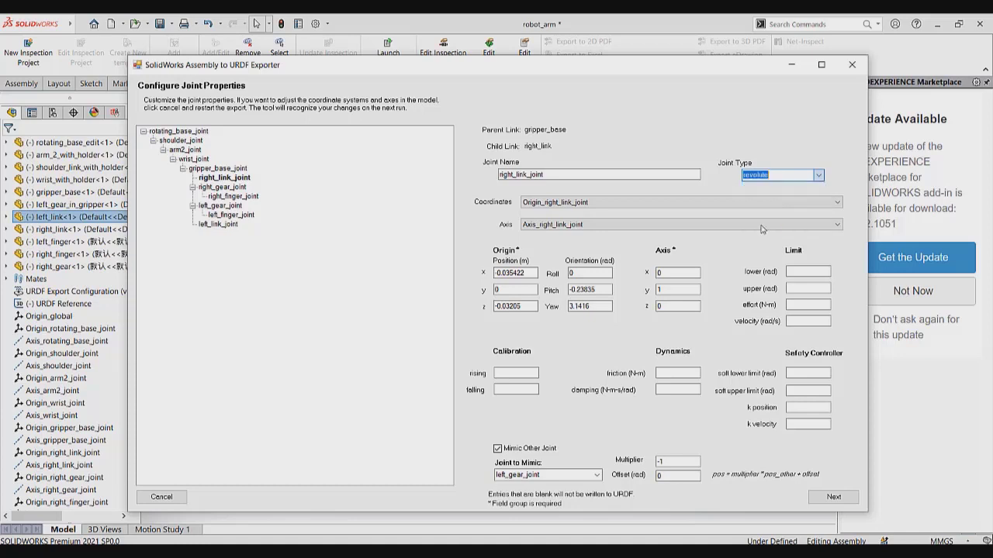
# - Set the joint types of right_gear_joint and right_finger_joint to revolute
pyautogui.click(226, 187)
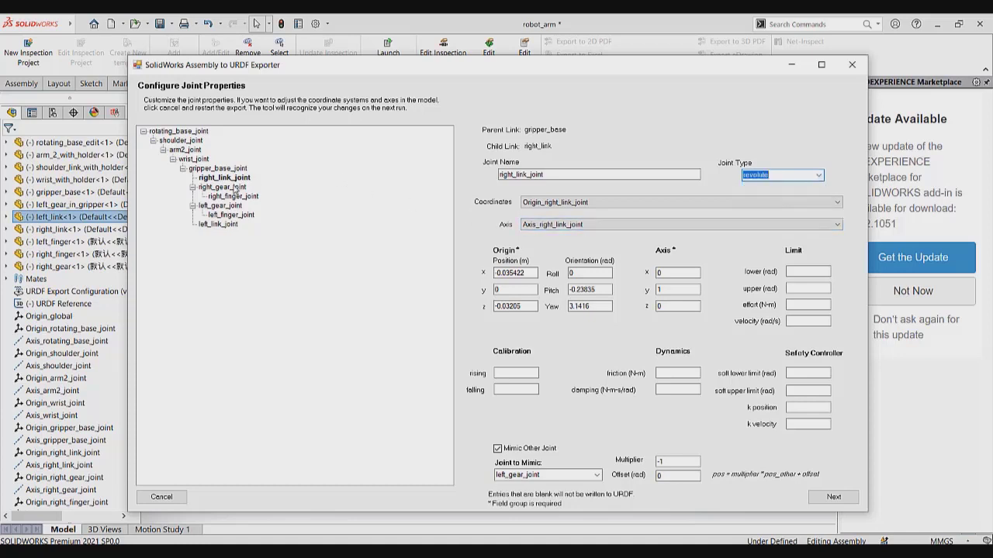
pyautogui.click(791, 175)
pyautogui.click(763, 228)
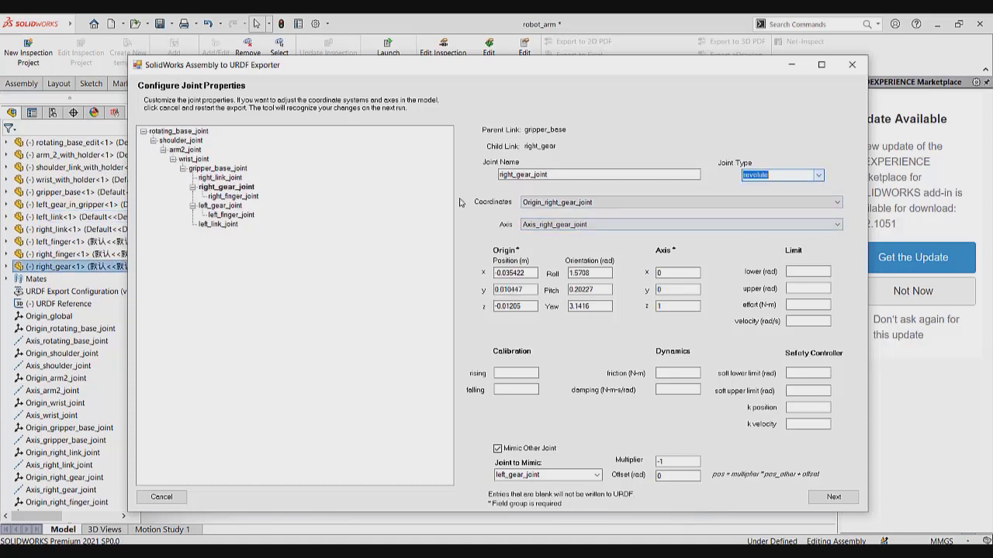
pyautogui.click(233, 196)
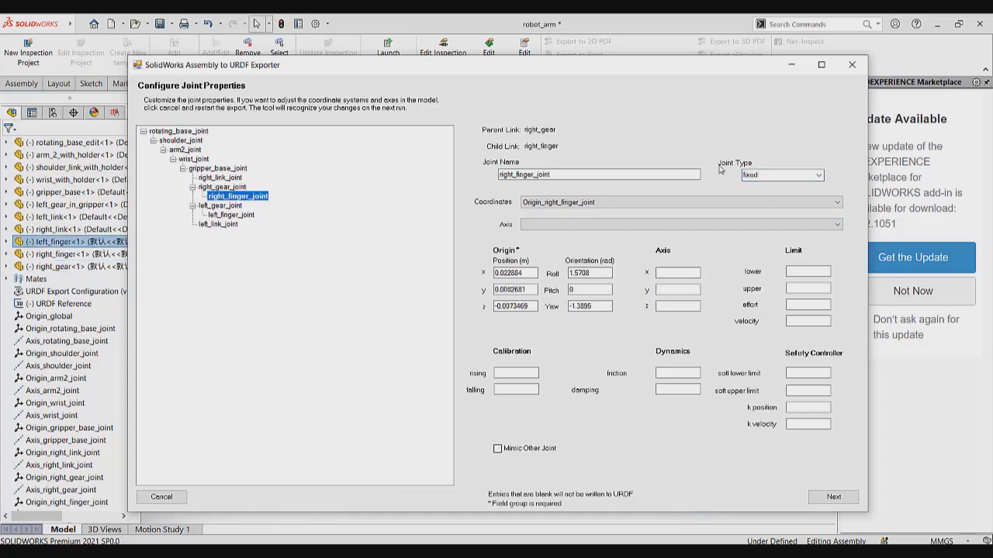
pyautogui.click(783, 175)
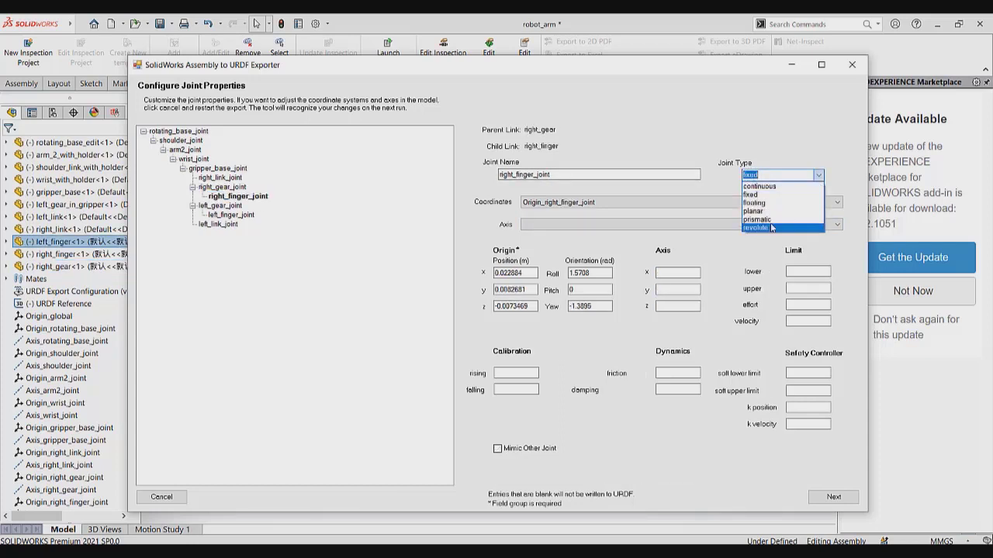
pyautogui.click(771, 228)
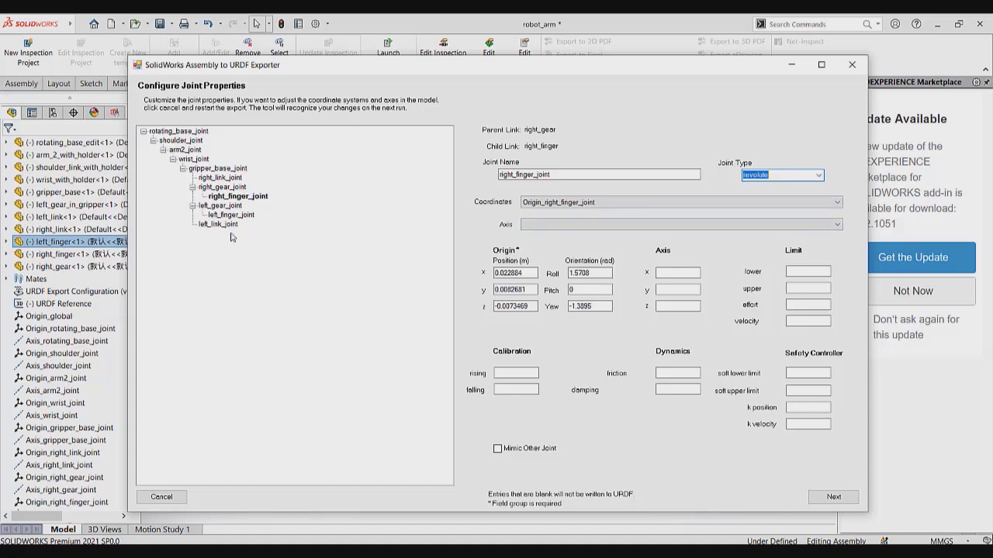
# - Change the joint types of left_gear_joint and left_finger_joint to revolute
pyautogui.click(232, 206)
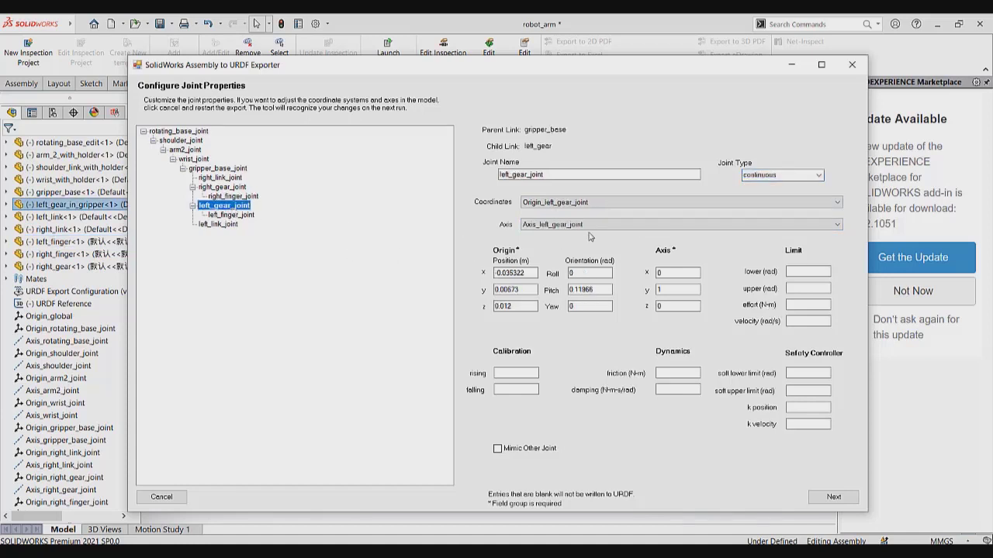
pyautogui.click(818, 175)
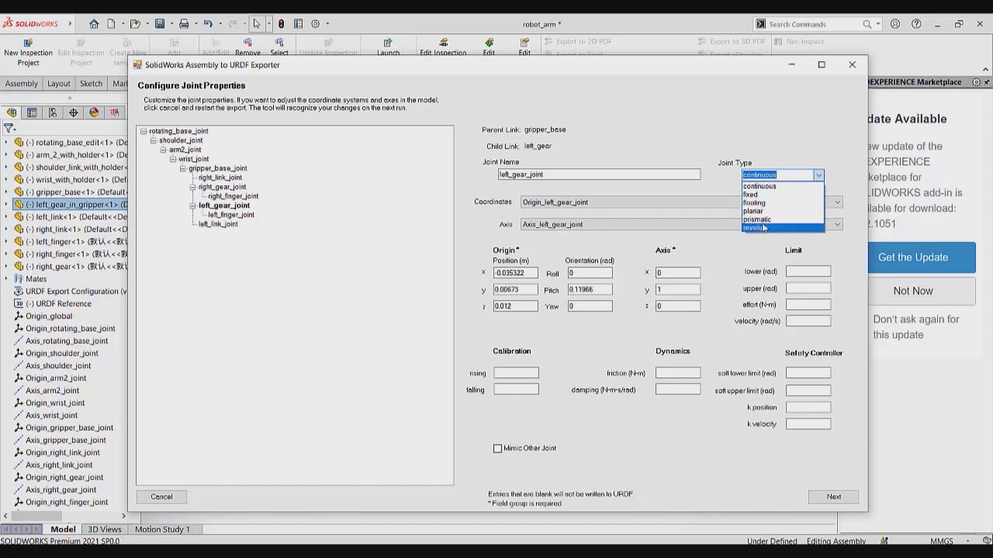
pyautogui.click(764, 227)
pyautogui.click(236, 214)
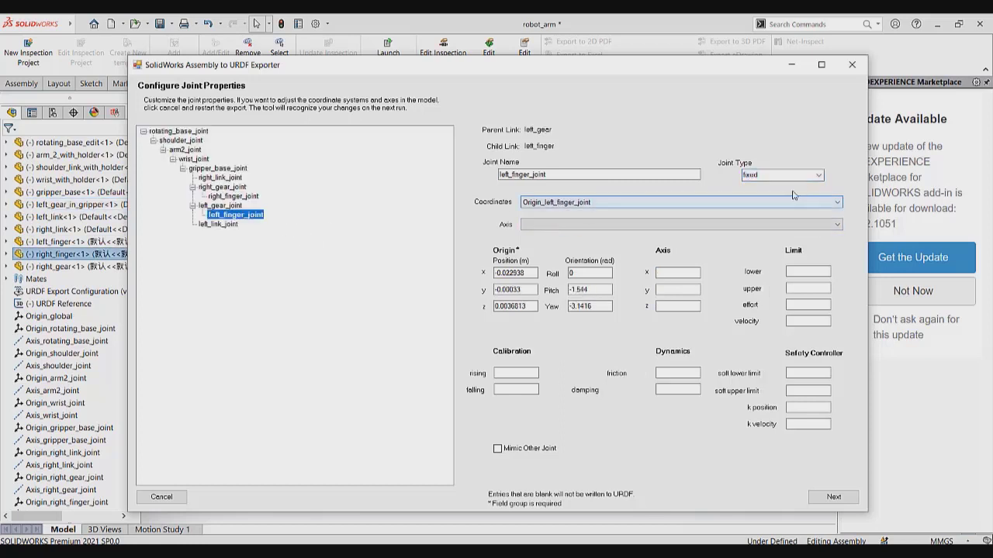
pyautogui.click(819, 177)
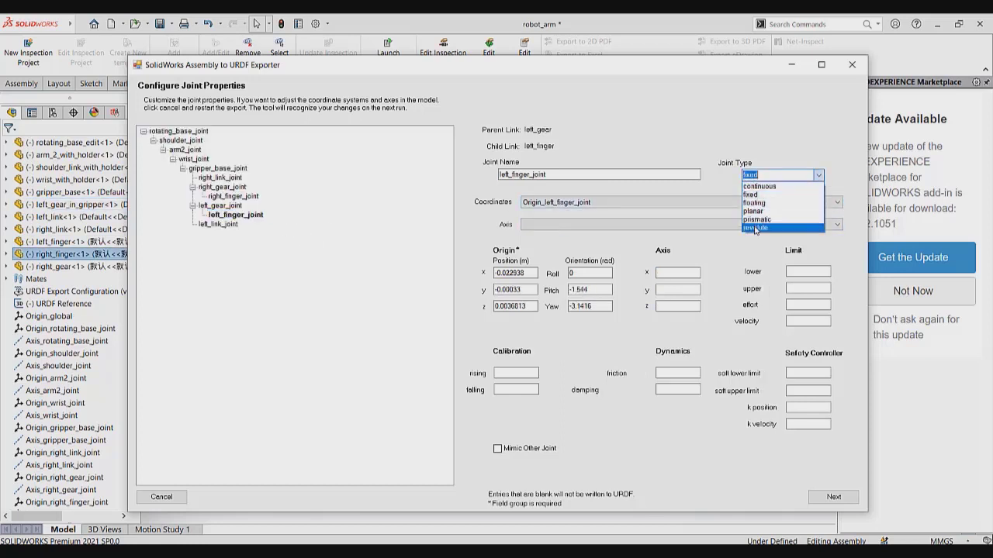
pyautogui.click(755, 228)
# - Set the joint type of left_link_joint under gripper_base_joint to revolute
pyautogui.click(231, 224)
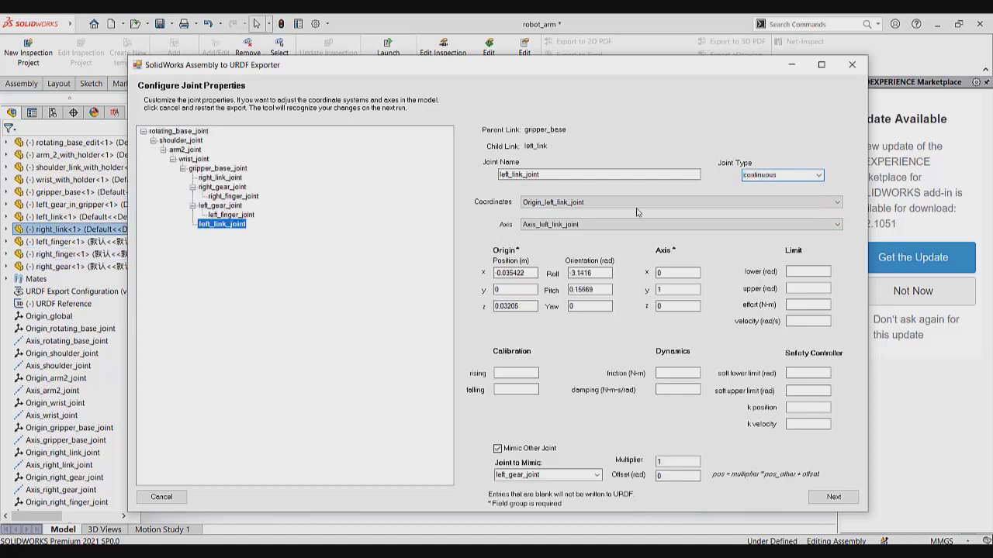
pyautogui.click(820, 177)
pyautogui.click(766, 229)
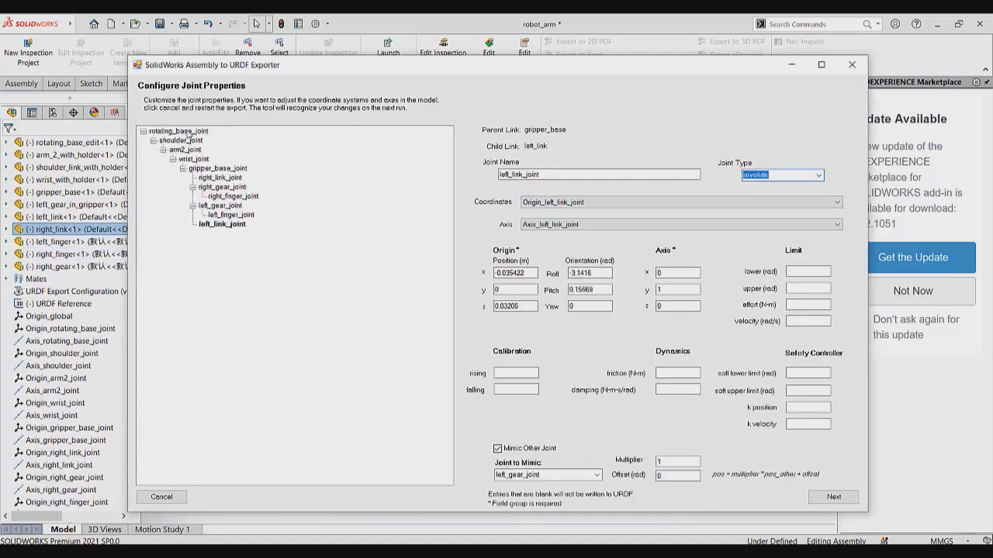
# - Set shoulder_joint's lower limit to -1.57 rad and upper limit to 1.57 rad, copying both values for reuse
pyautogui.click(186, 131)
pyautogui.click(194, 143)
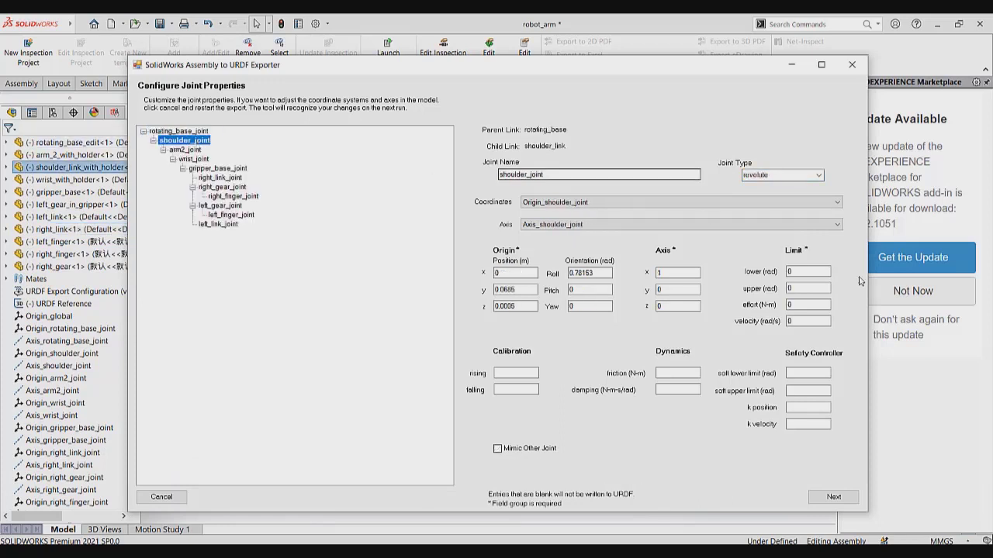
pyautogui.click(807, 270)
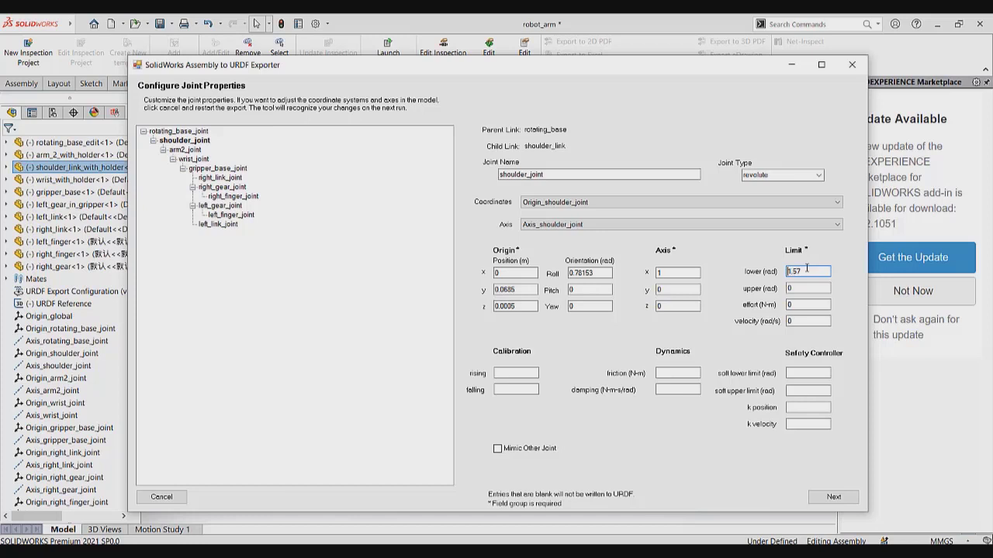
pyautogui.doubleClick(807, 268)
pyautogui.click(804, 290)
pyautogui.doubleClick(804, 291)
pyautogui.press('super+c')
# - Give arm2_joint a lower limit of -1.57 rad and an upper limit of 1.57 rad
pyautogui.click(193, 151)
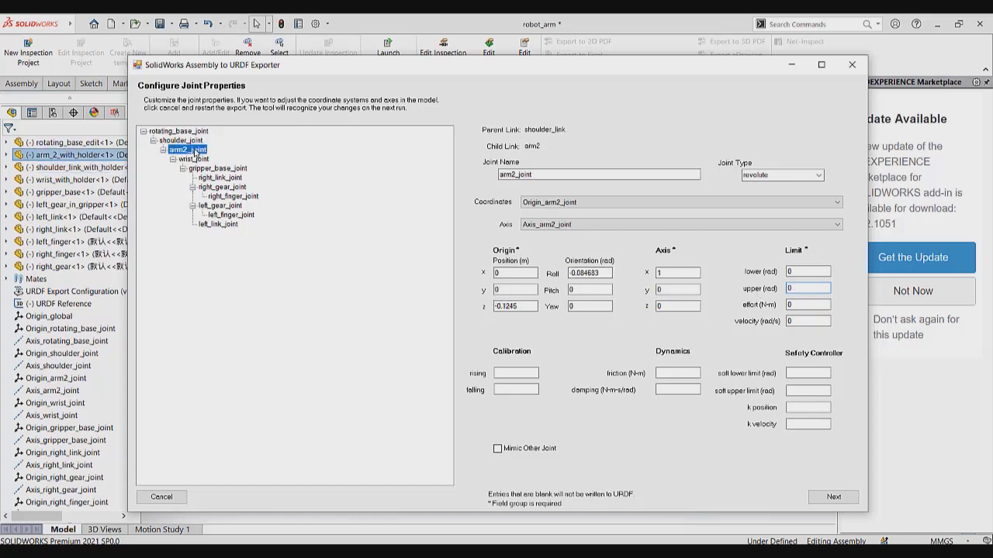
pyautogui.doubleClick(807, 273)
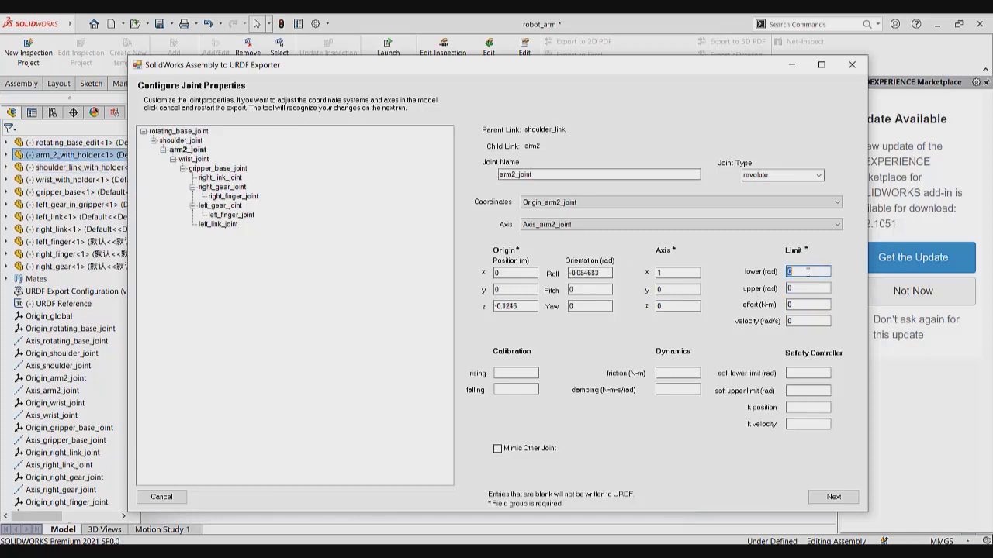
pyautogui.press('super+v')
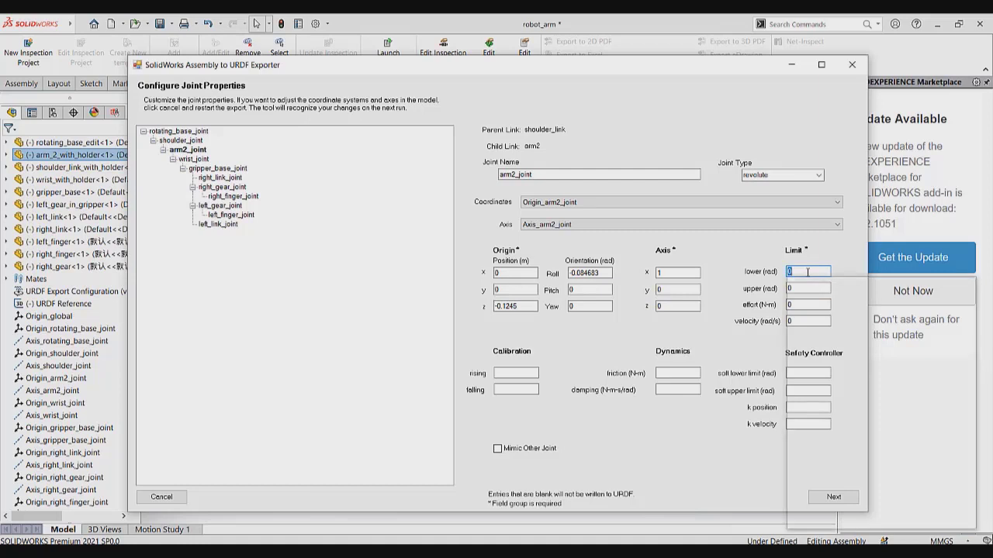
pyautogui.click(822, 368)
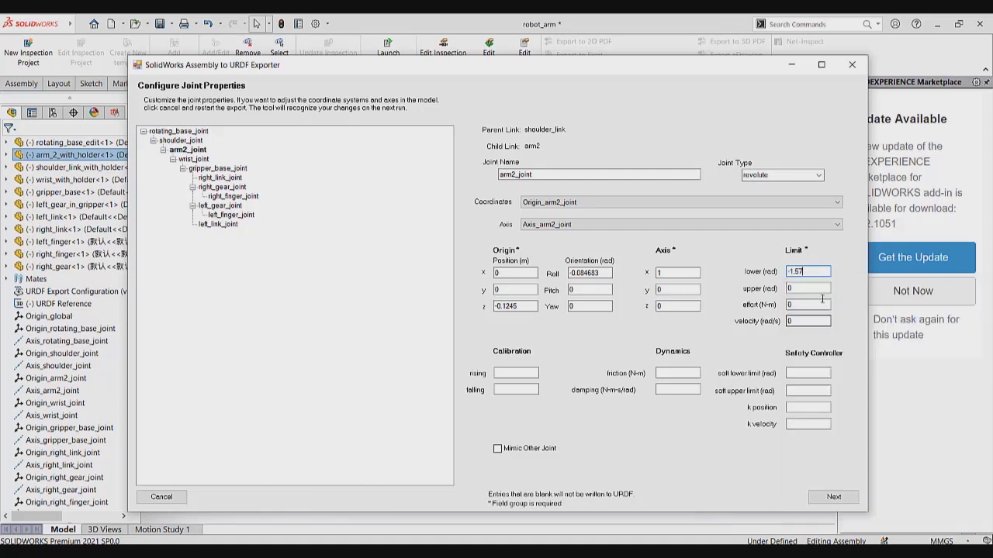
pyautogui.doubleClick(817, 287)
pyautogui.press('super+v')
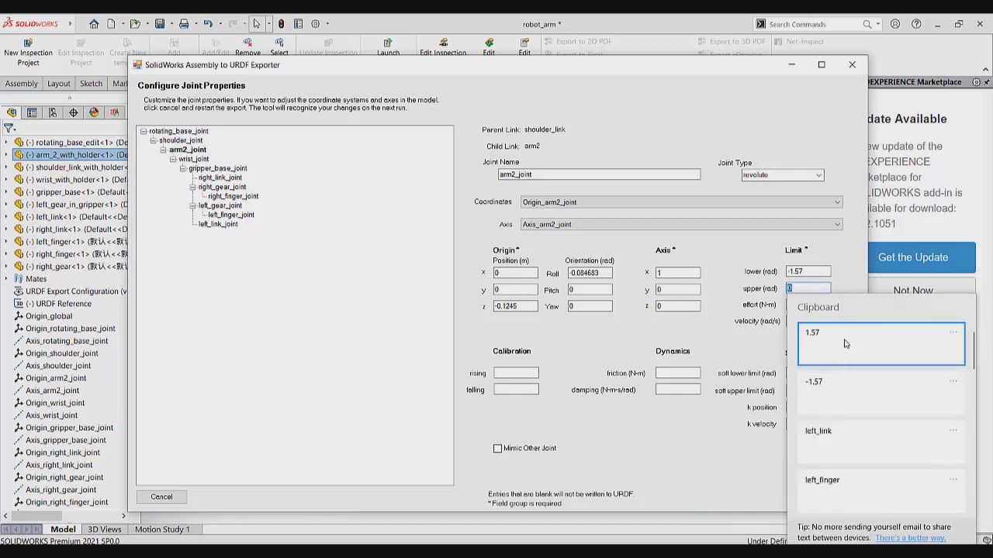
pyautogui.click(845, 343)
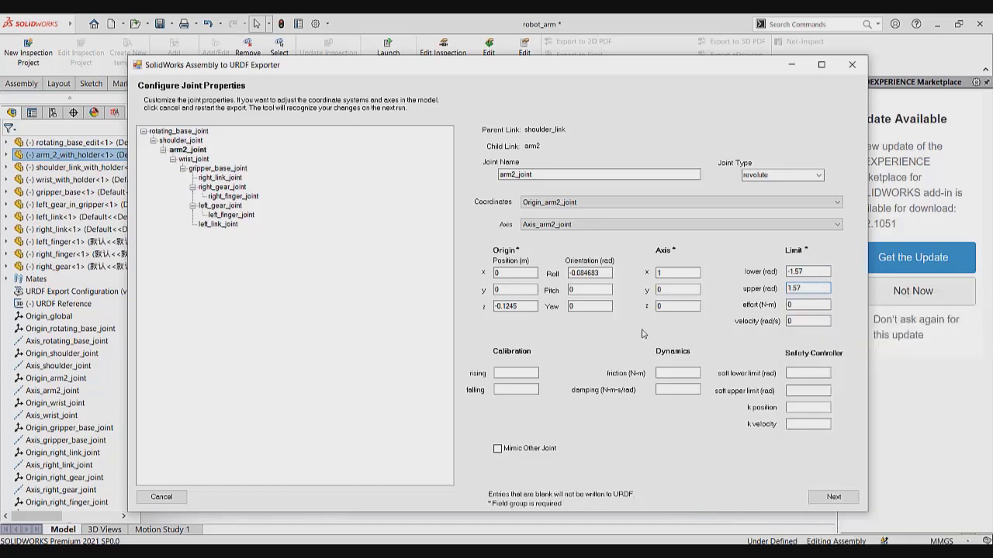
# - Set the limits of wrist_joint to -1.57 rad lower and 1.57 rad upper
pyautogui.click(206, 163)
pyautogui.click(801, 271)
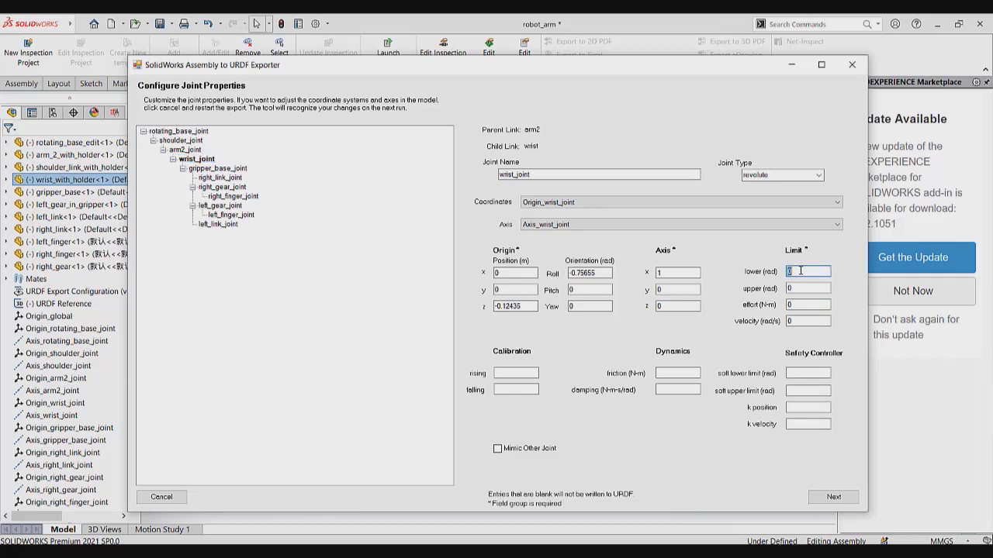
pyautogui.press('super+v')
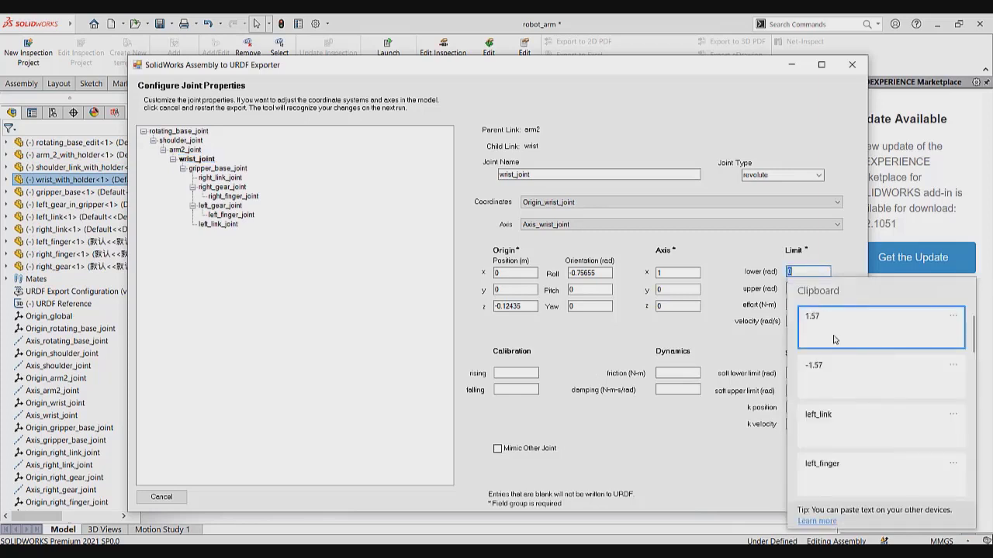
pyautogui.click(842, 388)
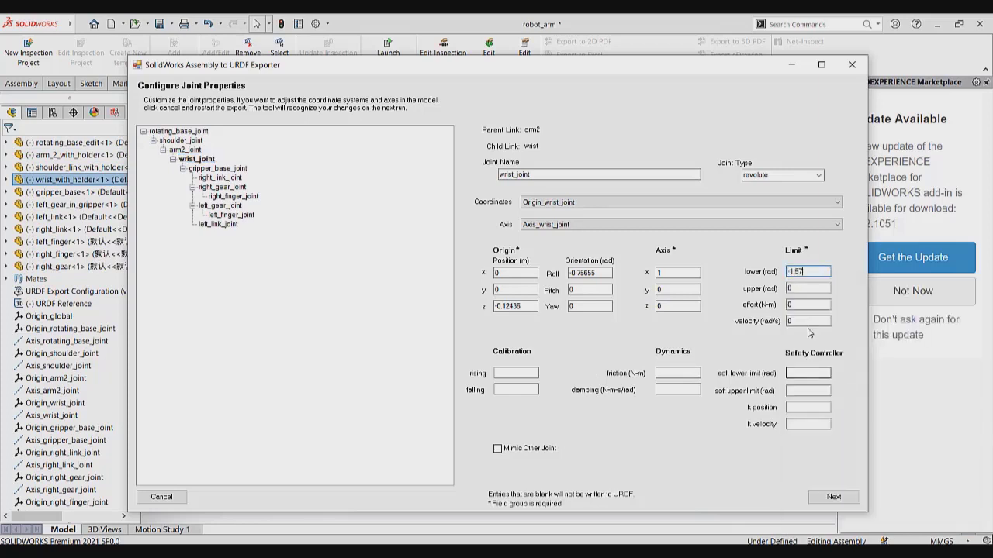
pyautogui.click(816, 289)
pyautogui.press('super+v')
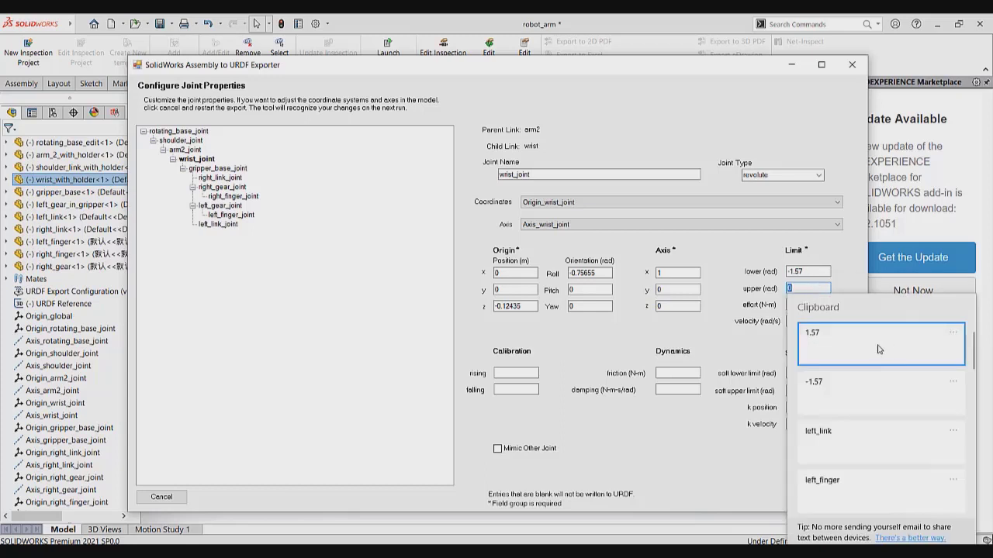
pyautogui.click(879, 350)
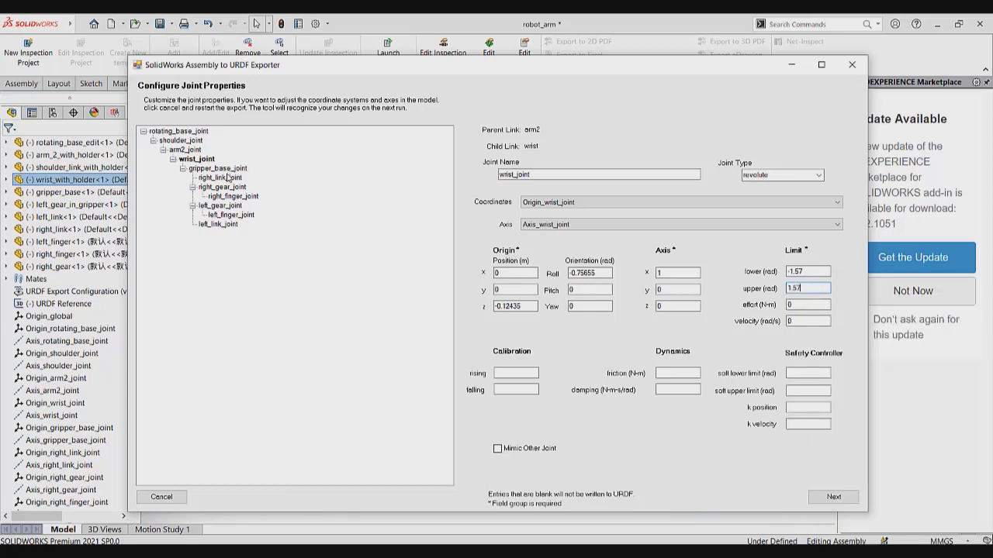
# - Set the limits of gripper_base_joint to -1.57 rad lower and 1.57 rad upper
pyautogui.click(224, 169)
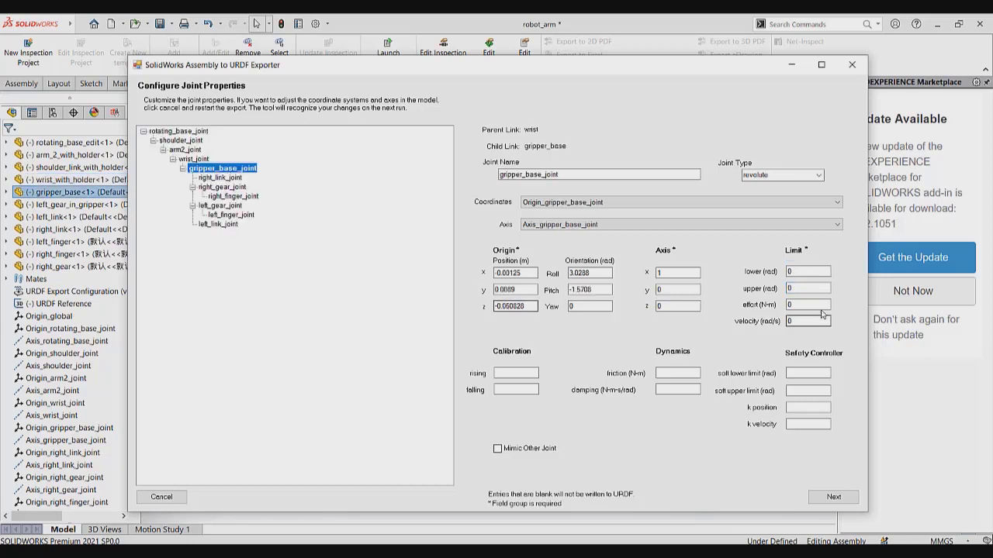
pyautogui.click(809, 274)
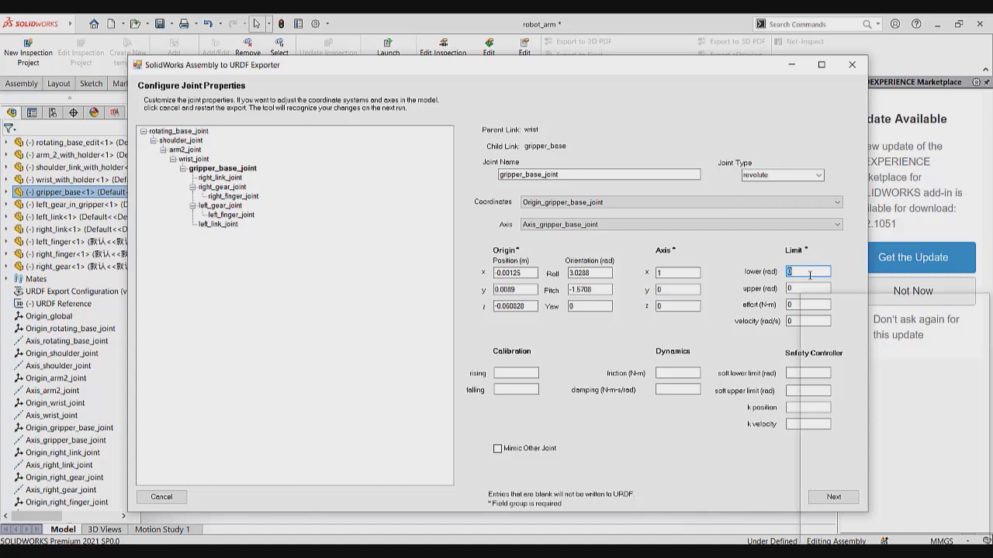
pyautogui.press('super+v')
pyautogui.click(838, 380)
pyautogui.click(809, 289)
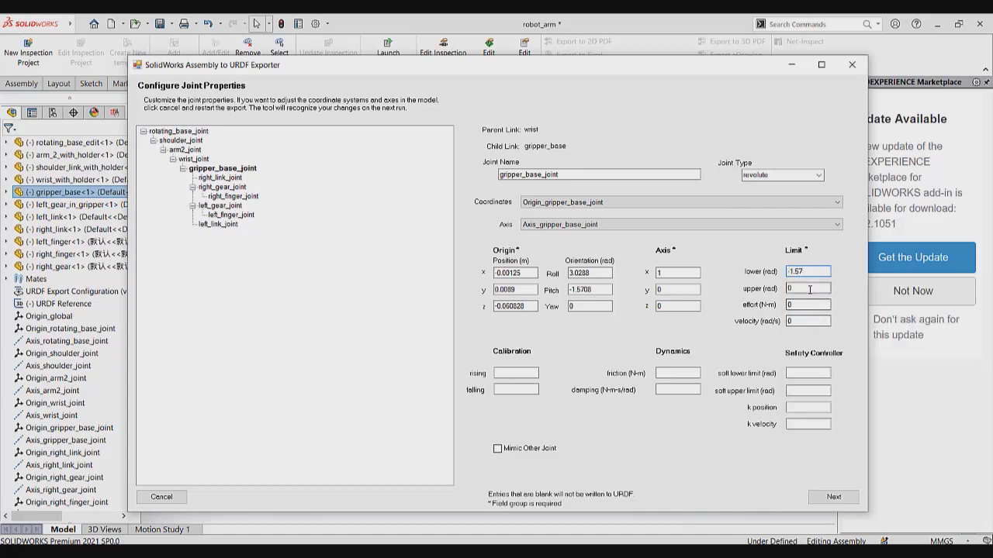
pyautogui.press('super+v')
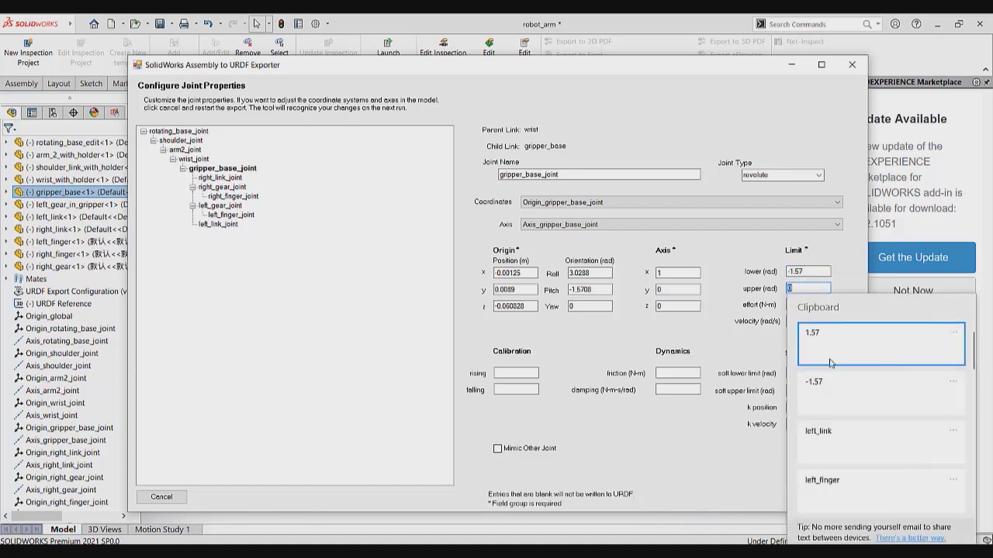
pyautogui.click(832, 357)
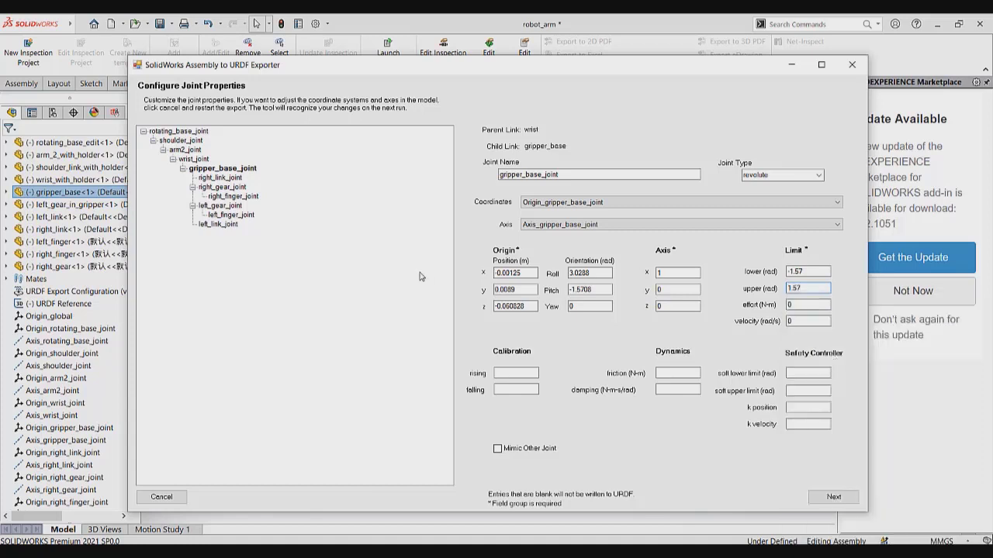
# - Set right_link_joint's lower limit to -1.57 rad and its upper limit to 1.57 rad
pyautogui.click(223, 178)
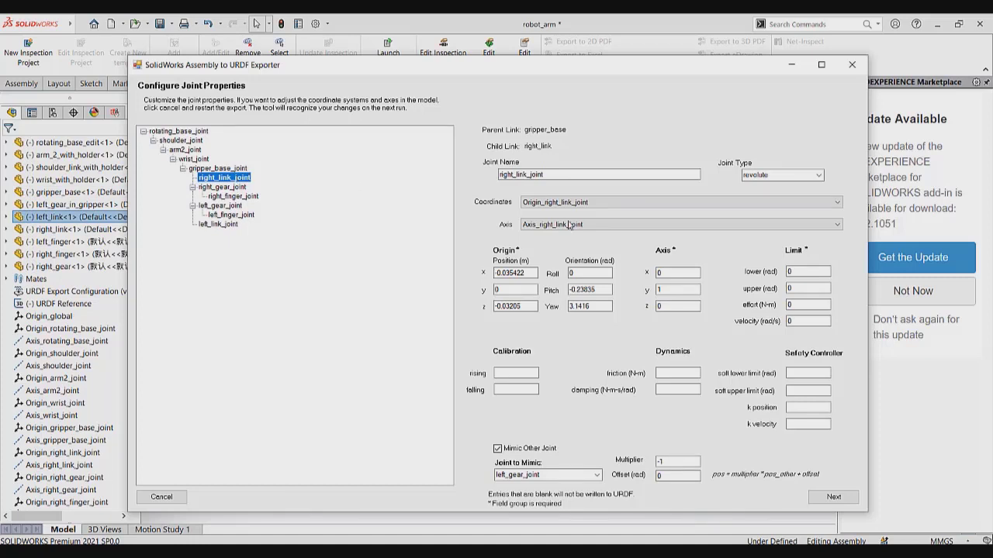
pyautogui.doubleClick(804, 272)
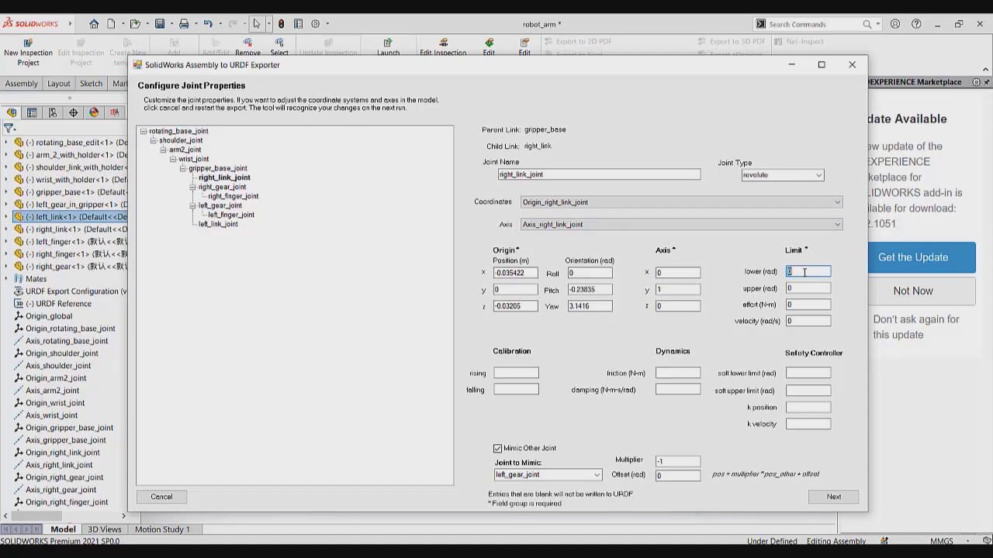
pyautogui.press('super+v')
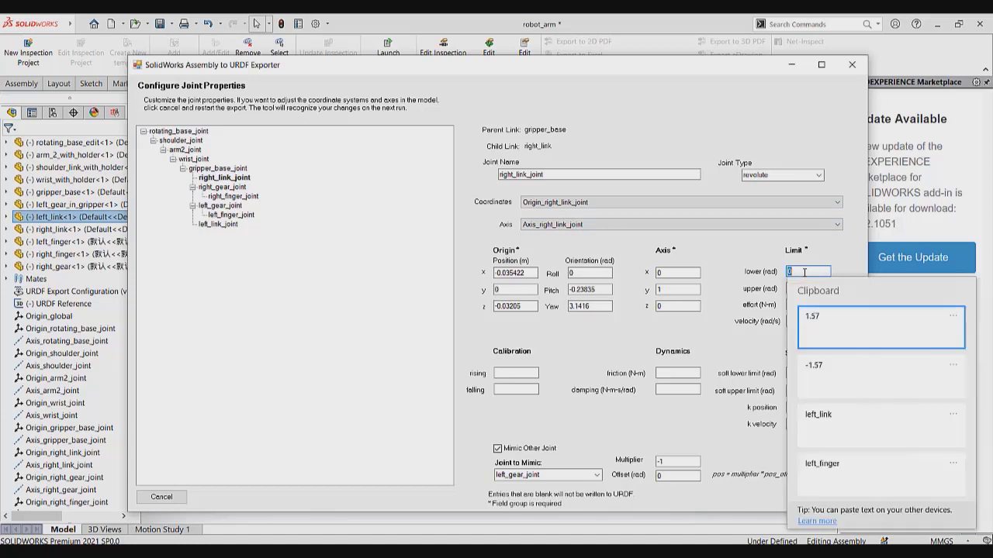
pyautogui.click(836, 368)
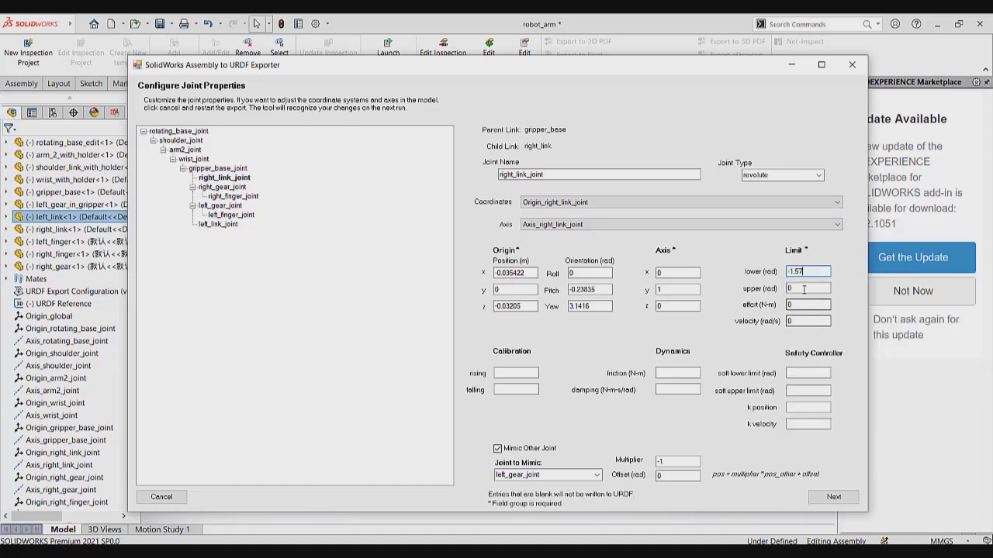
pyautogui.press('super+v')
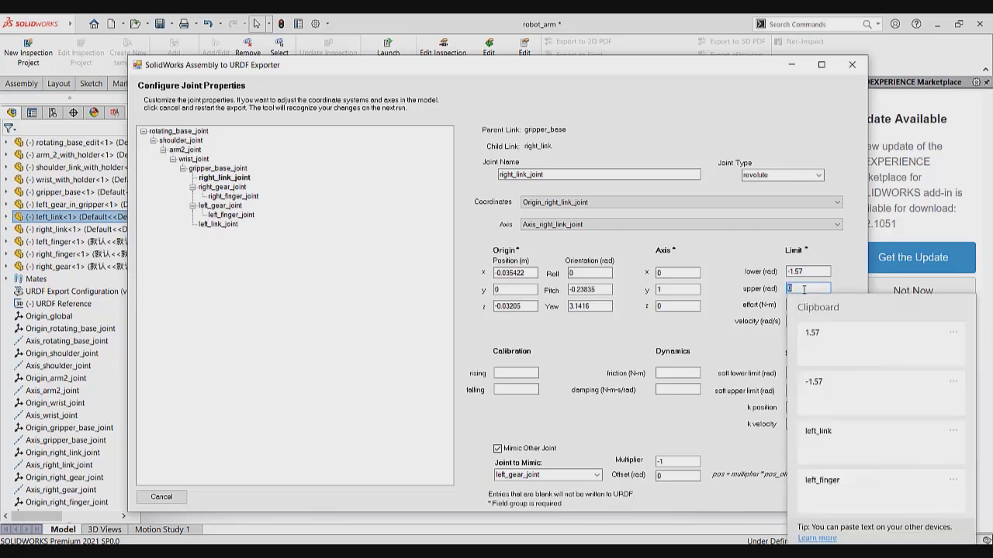
pyautogui.click(816, 334)
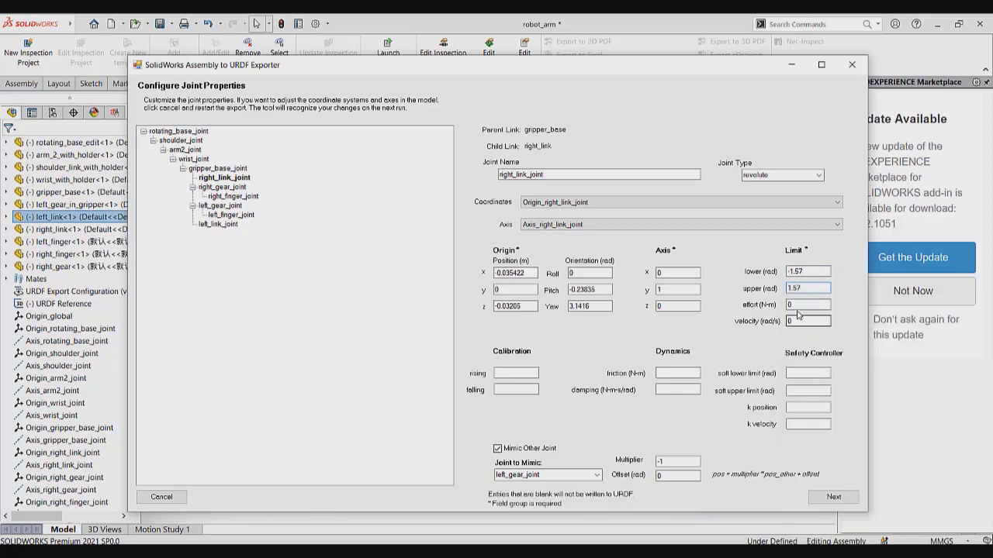
# - Set the limits of right_gear_joint to -1.57 rad lower and 1.57 rad upper
pyautogui.click(226, 188)
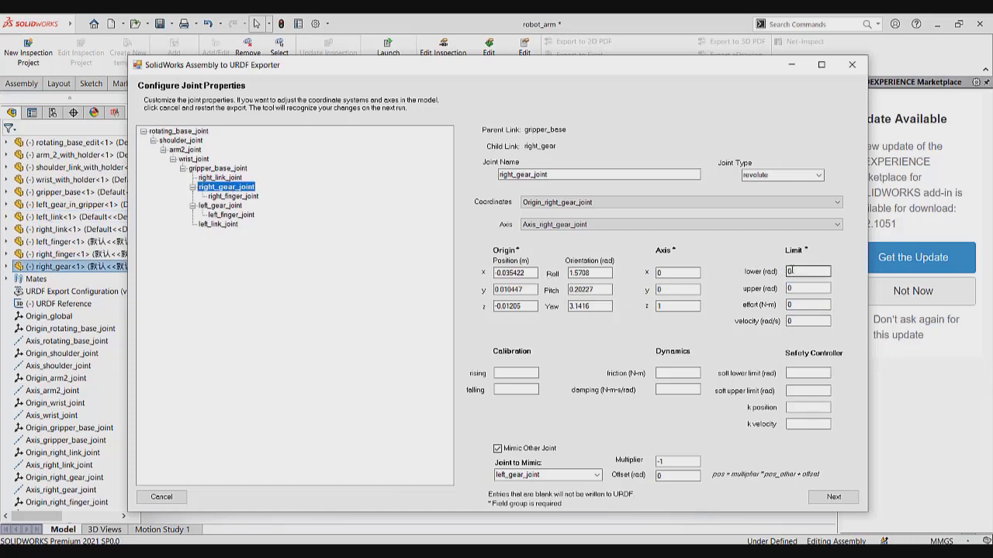
pyautogui.doubleClick(789, 270)
pyautogui.press('super+v')
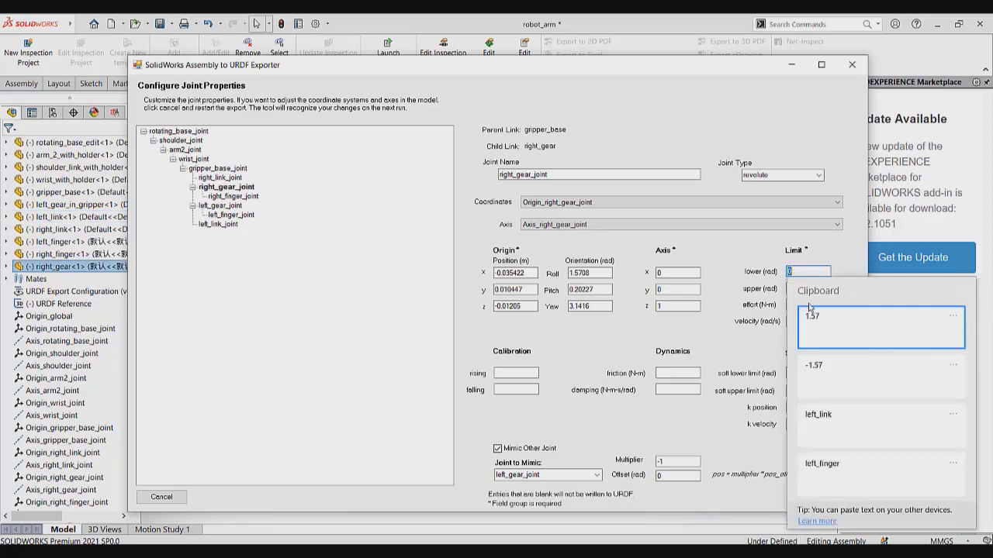
pyautogui.click(824, 372)
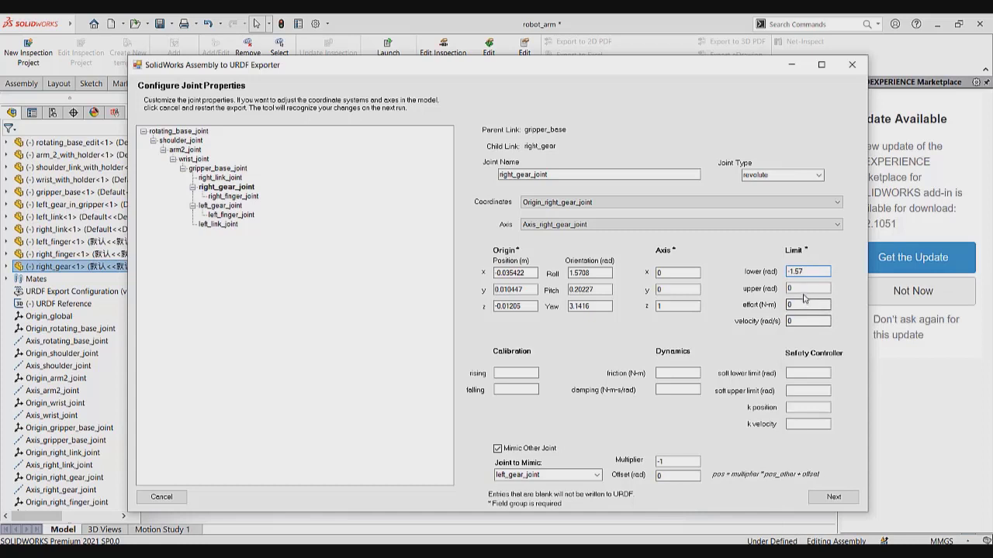
pyautogui.doubleClick(803, 289)
pyautogui.press('super+v')
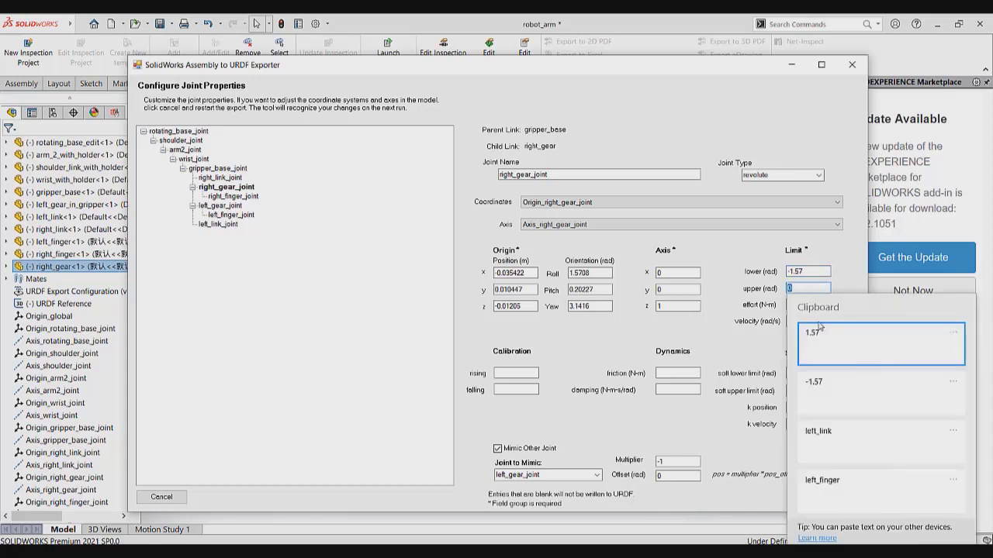
pyautogui.click(820, 330)
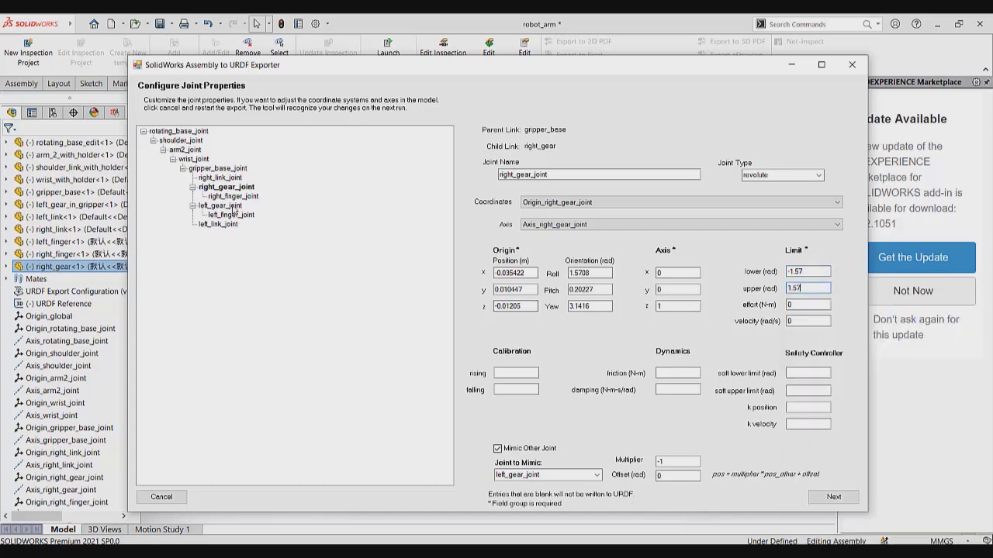
# - Give right_finger_joint a lower limit of -1.57 rad and an upper limit of 1.57 rad
pyautogui.click(238, 197)
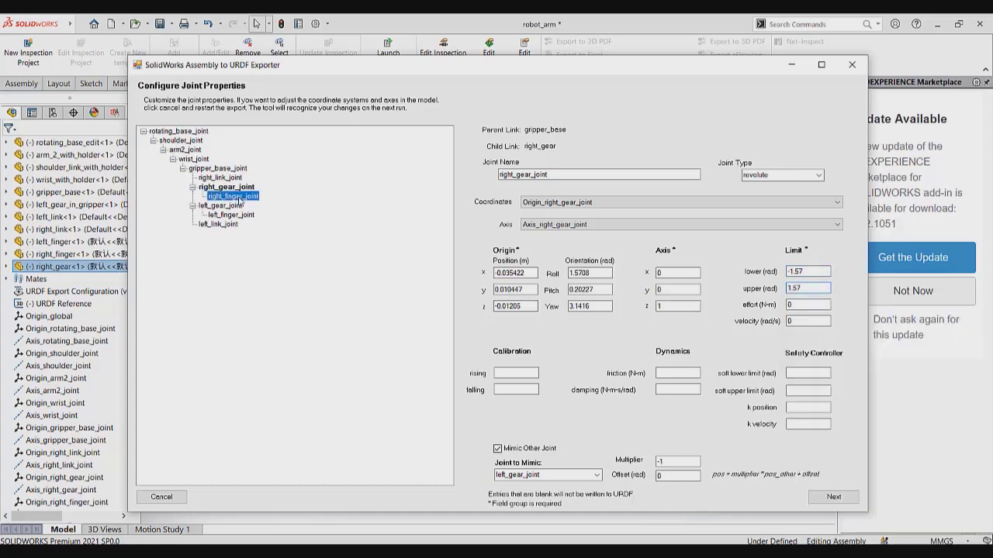
pyautogui.click(794, 269)
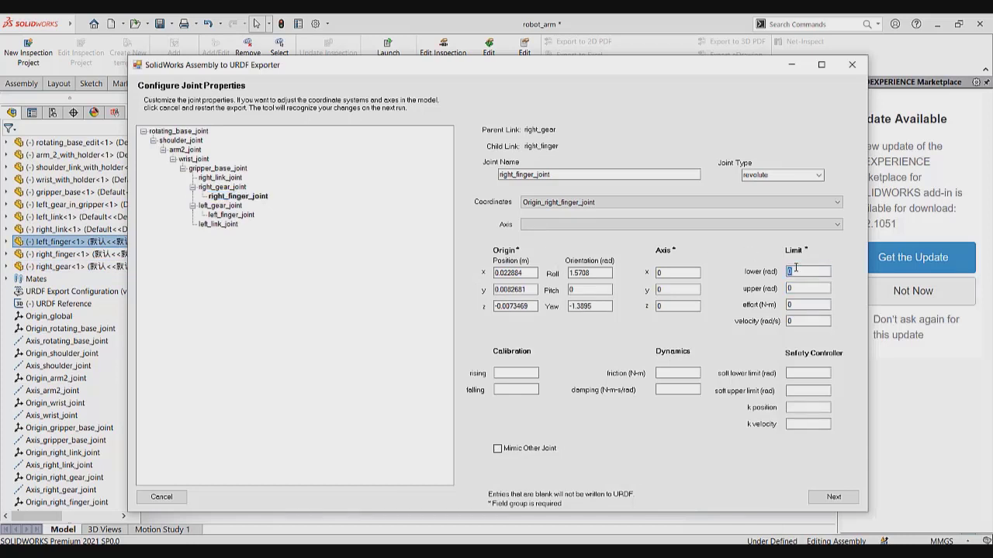
pyautogui.press('super+v')
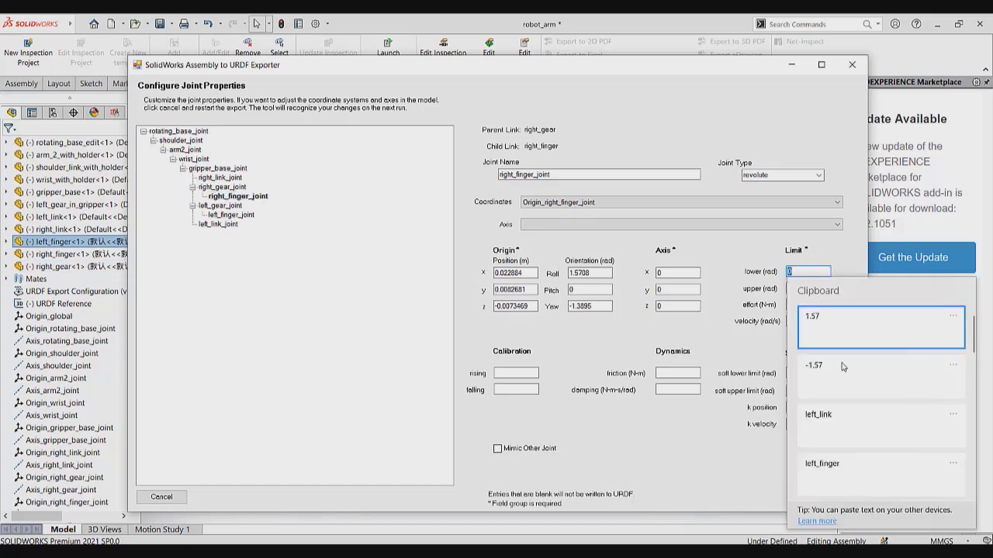
pyautogui.click(822, 314)
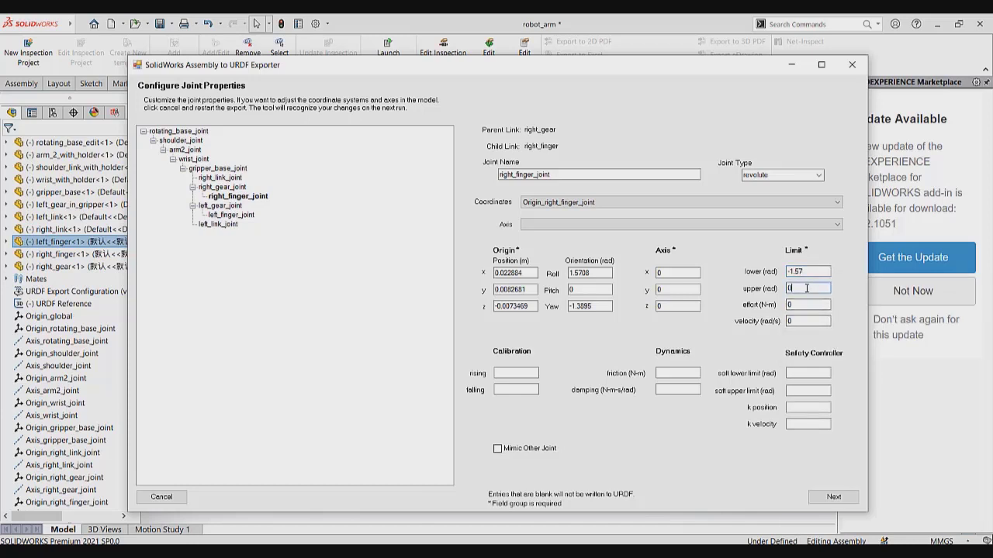
pyautogui.press('super+v')
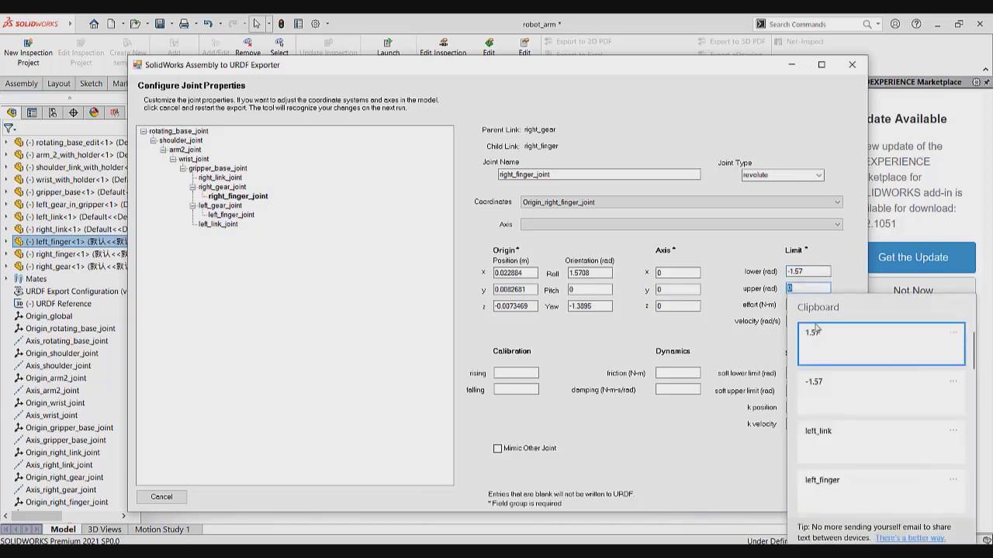
# - Set left_gear_joint's lower limit to -1.57 rad and its upper limit to 1.57 rad
pyautogui.click(220, 206)
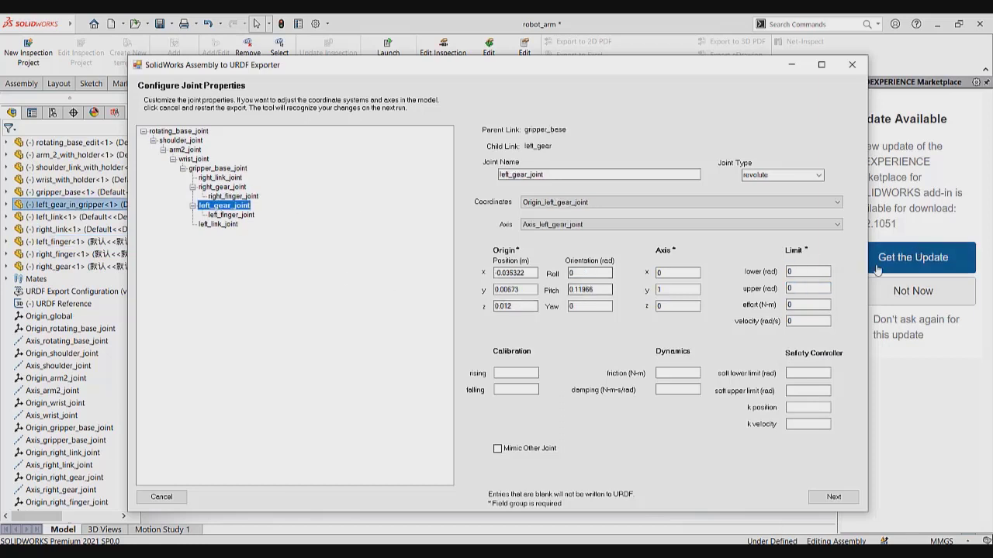
pyautogui.click(807, 271)
pyautogui.doubleClick(807, 272)
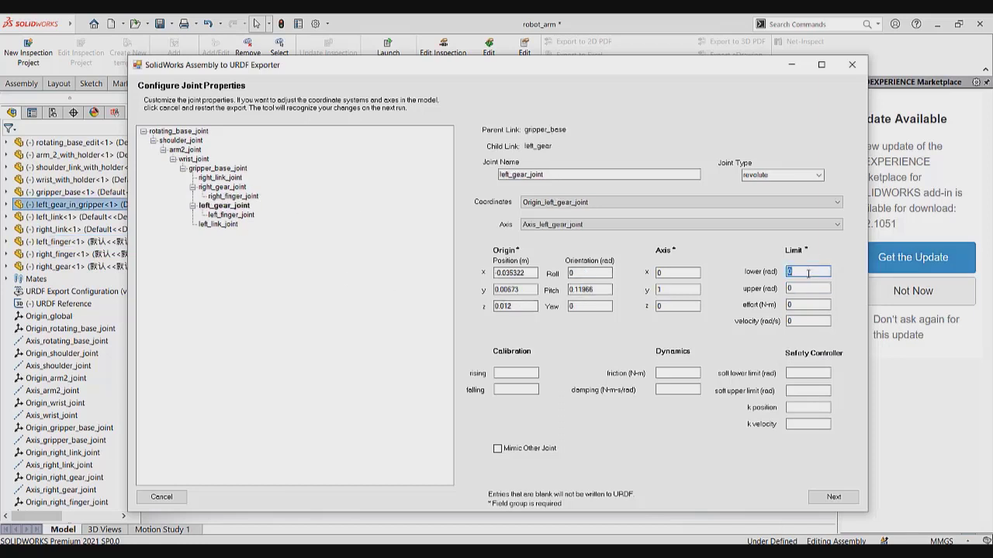
pyautogui.press('super+v')
pyautogui.click(843, 371)
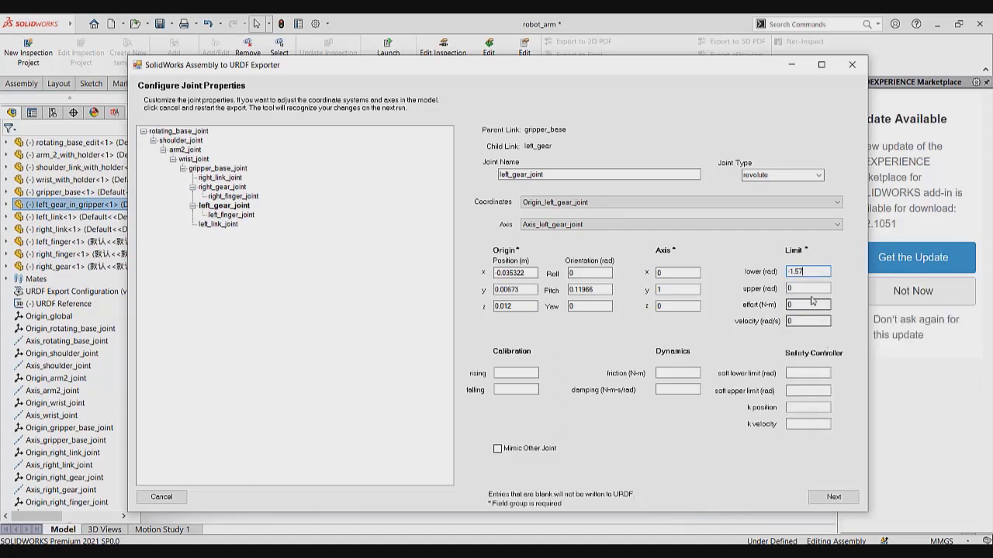
pyautogui.press('super+v')
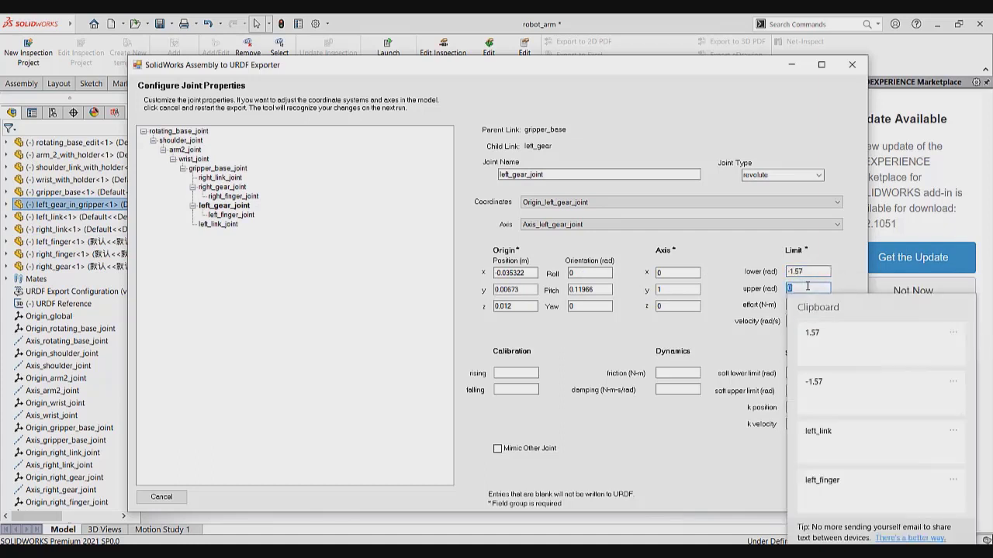
pyautogui.click(834, 346)
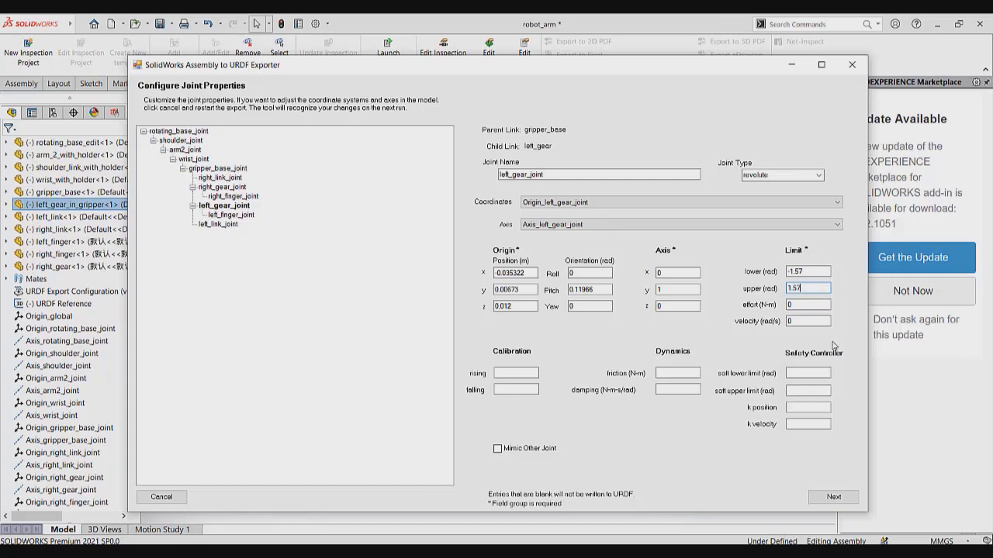
# - Set the limits of left_finger_joint to -1.57 rad lower and 1.57 rad upper
pyautogui.click(245, 218)
pyautogui.click(799, 273)
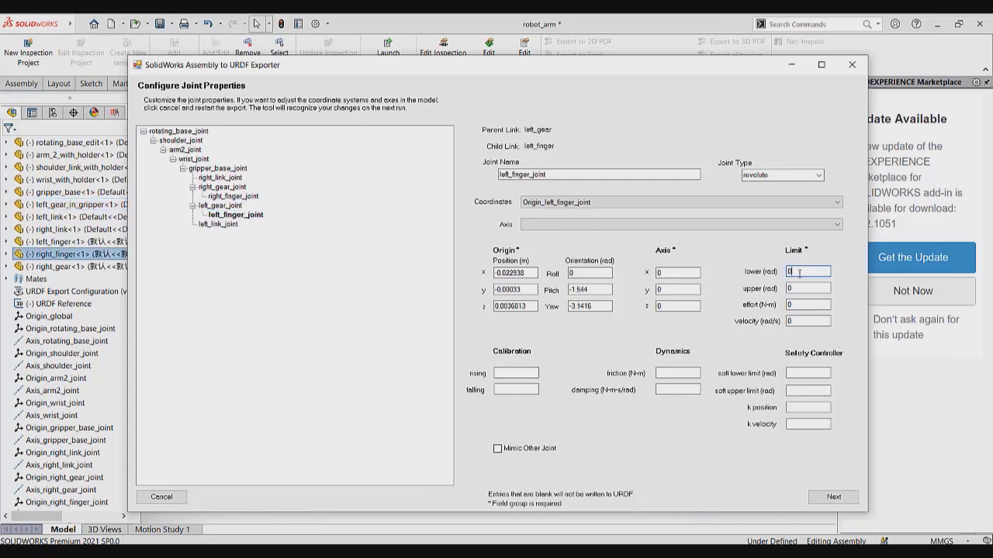
pyautogui.press('super+v')
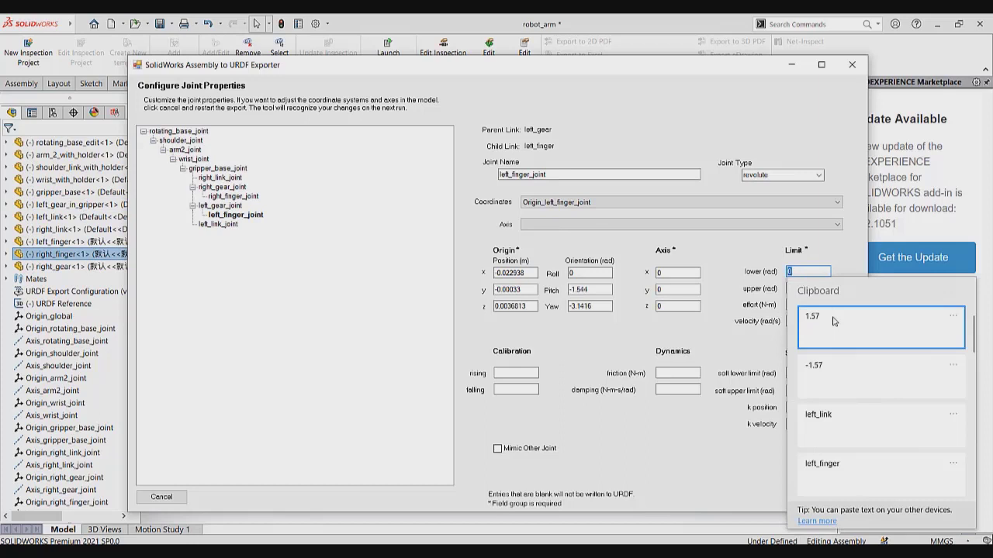
pyautogui.click(832, 373)
pyautogui.click(803, 289)
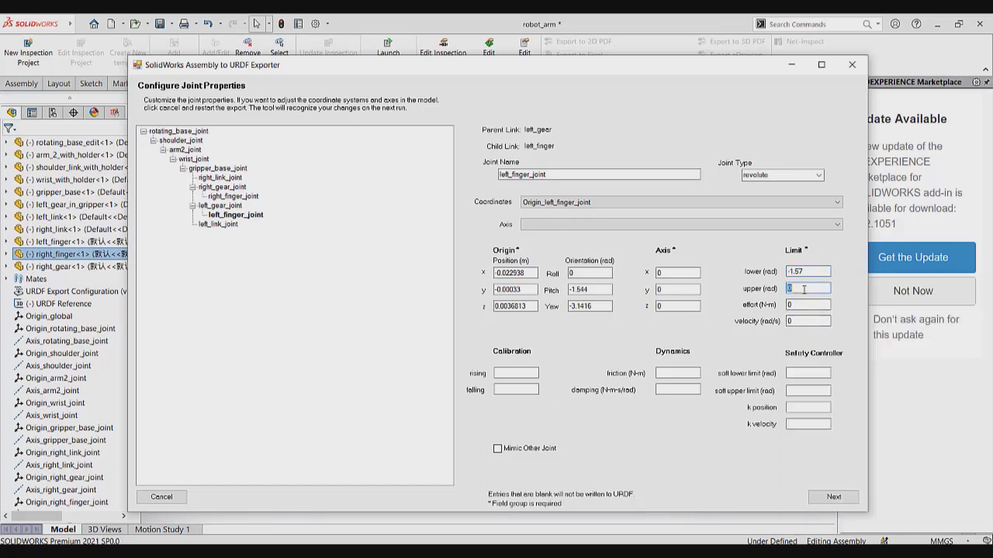
pyautogui.press('super+v')
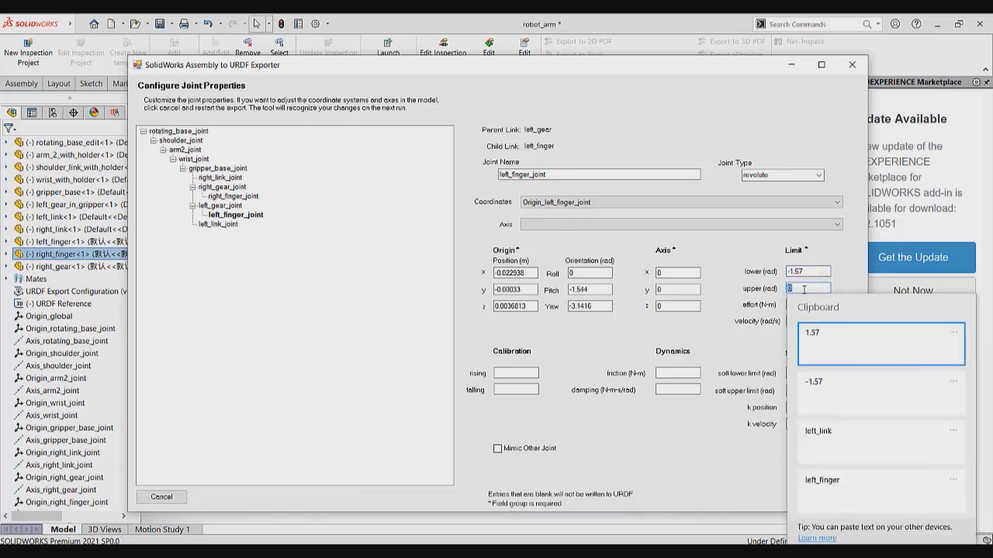
pyautogui.click(829, 390)
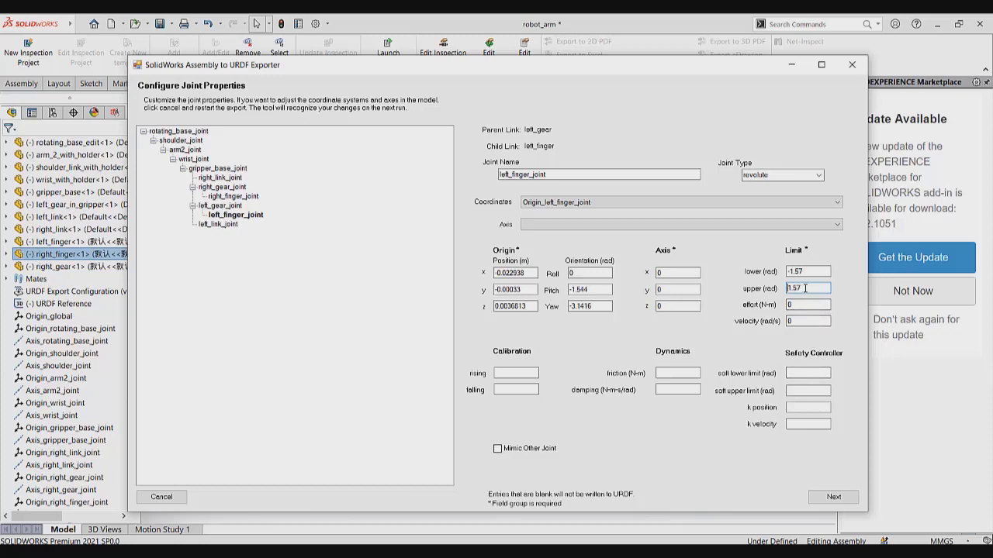
# - Give left_link_joint an upper limit of 1.57 rad and a lower limit of -1.57 rad
pyautogui.click(220, 224)
pyautogui.click(800, 268)
pyautogui.doubleClick(799, 272)
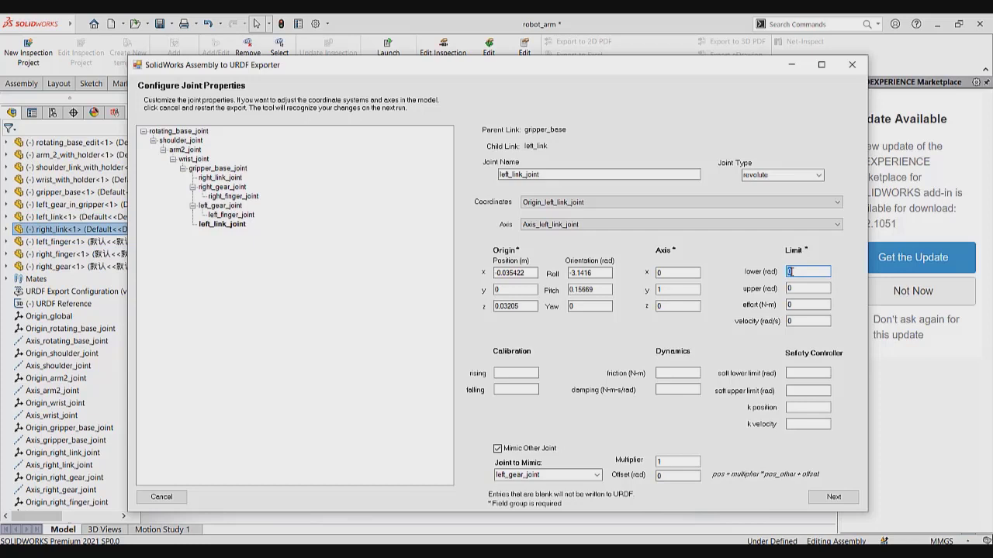
pyautogui.press('super+v')
pyautogui.click(853, 387)
pyautogui.press('super+v')
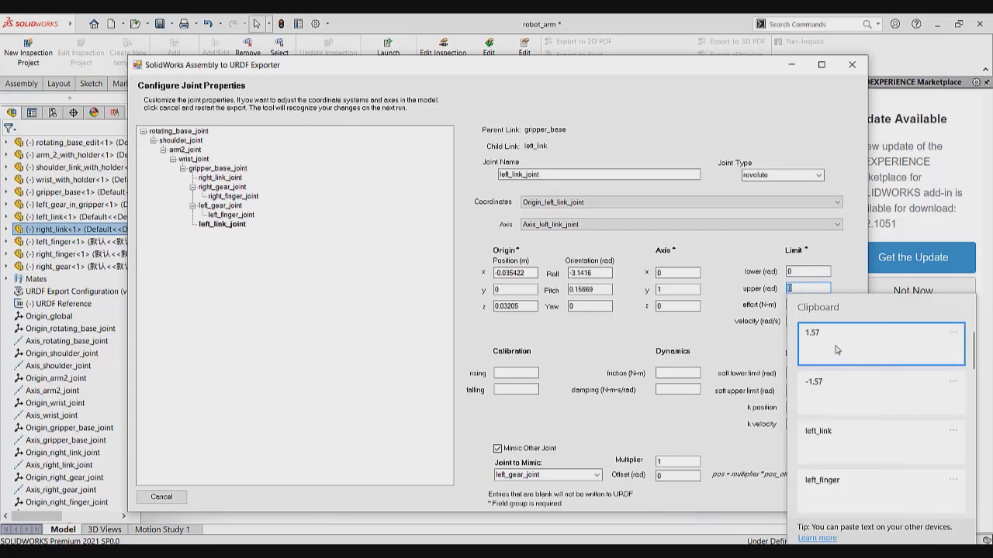
pyautogui.click(836, 350)
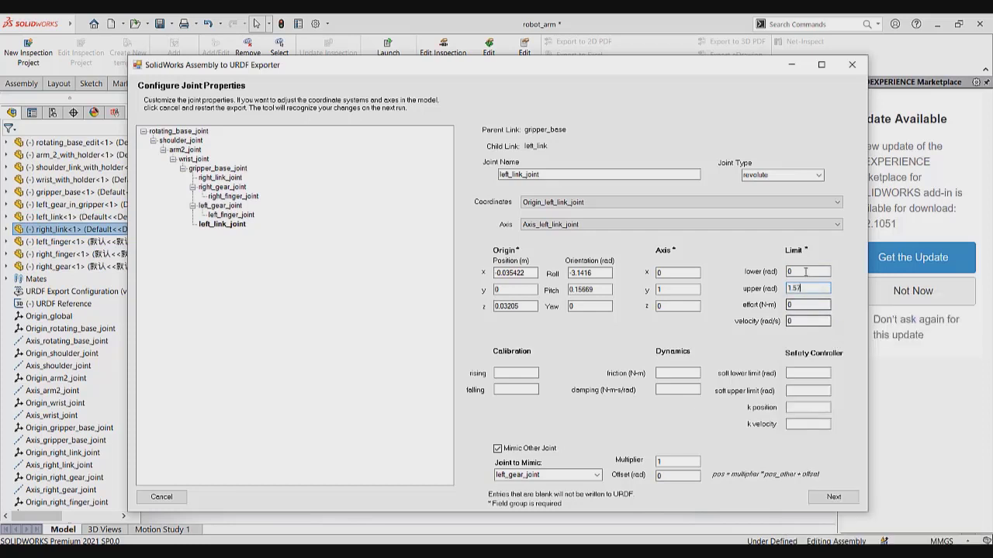
pyautogui.click(805, 271)
pyautogui.press('super+v')
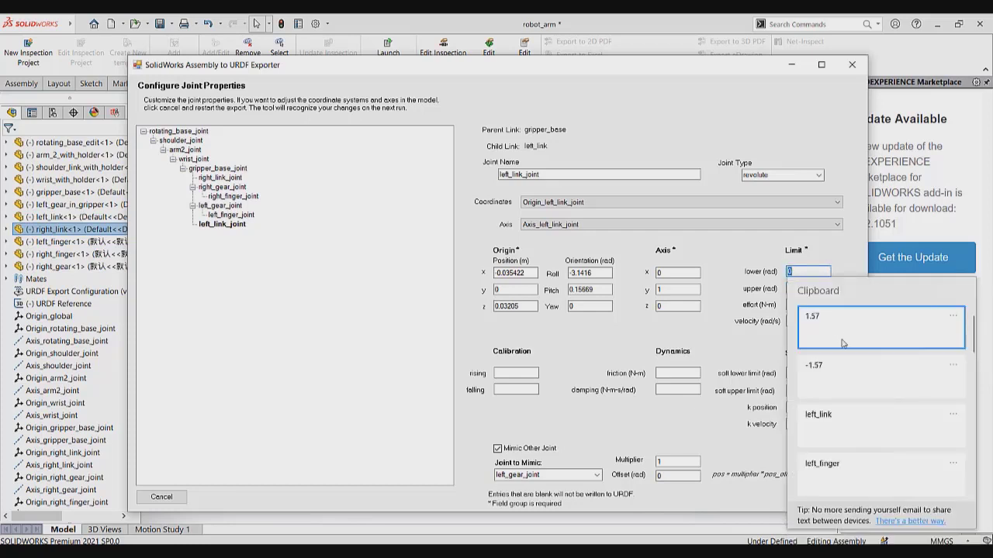
pyautogui.click(828, 374)
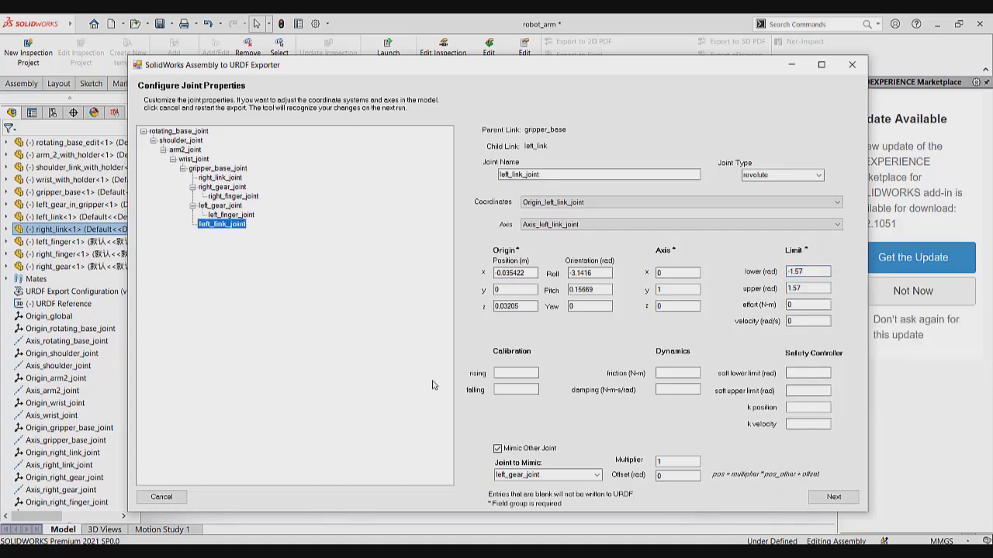
# - Review the joint properties of rotating_base_joint, shoulder_joint, arm2_joint and wrist_joint
pyautogui.click(183, 132)
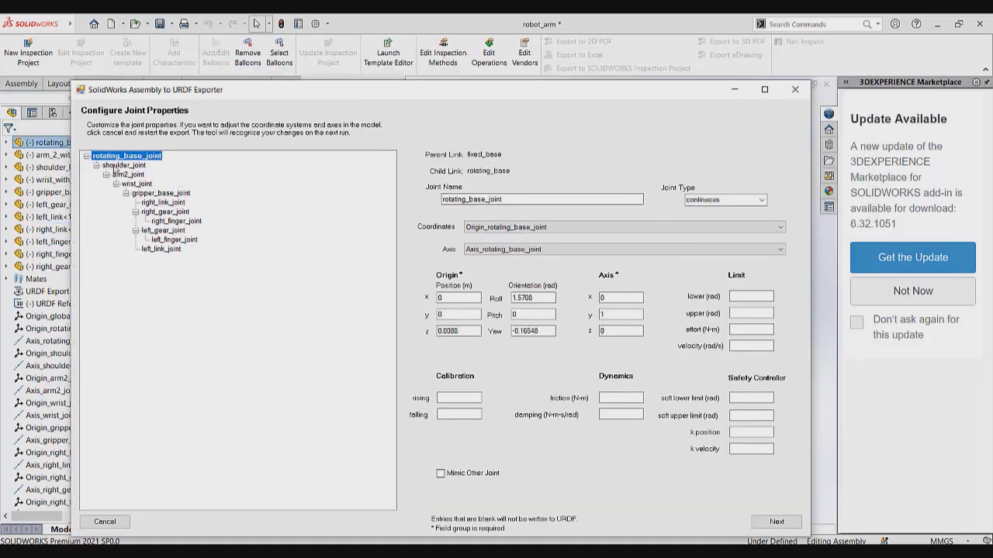
pyautogui.click(125, 165)
pyautogui.click(126, 174)
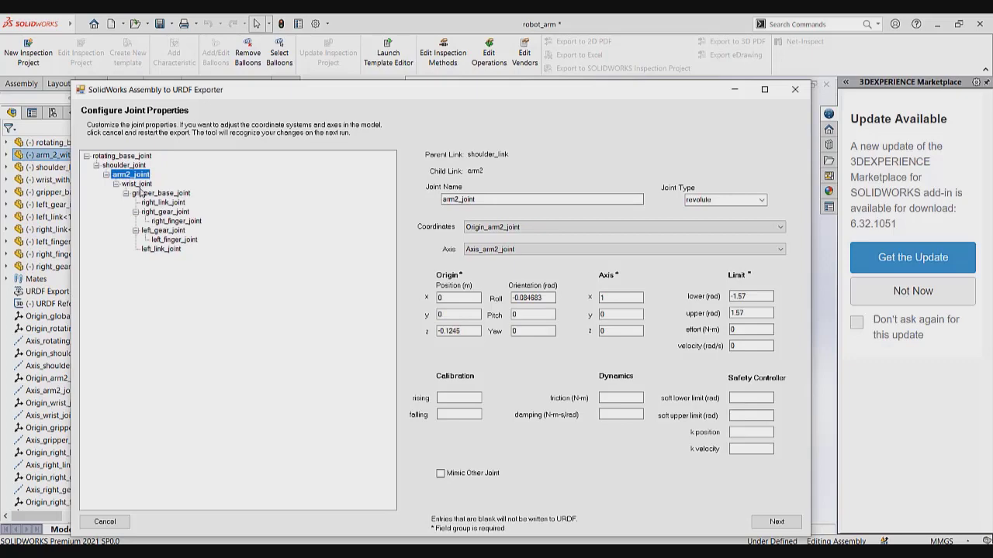
pyautogui.click(136, 183)
# - Minimize the URDF exporter and examine the gripper's gears, links and fingers in the assembly up close
pyautogui.click(734, 89)
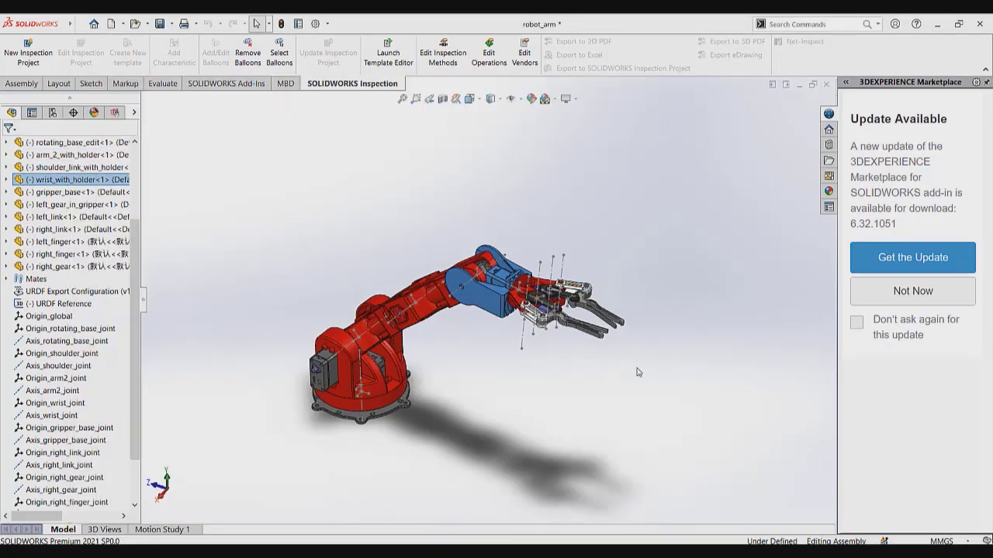
pyautogui.click(638, 373)
pyautogui.moveTo(572, 370); pyautogui.dragTo(427, 411, button='middle')
pyautogui.scroll(-4, 548, 337)
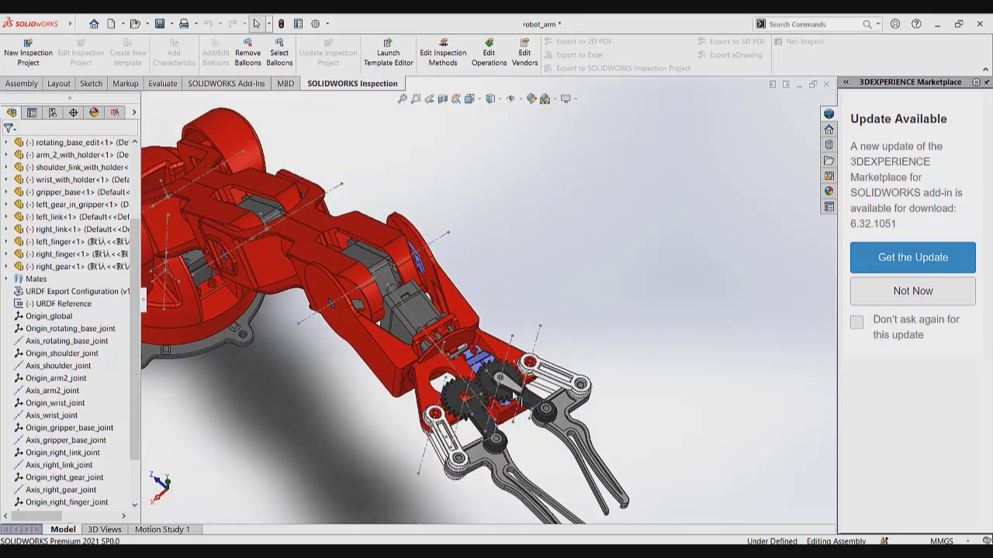
pyautogui.scroll(3, 512, 392)
pyautogui.scroll(-8, 538, 405)
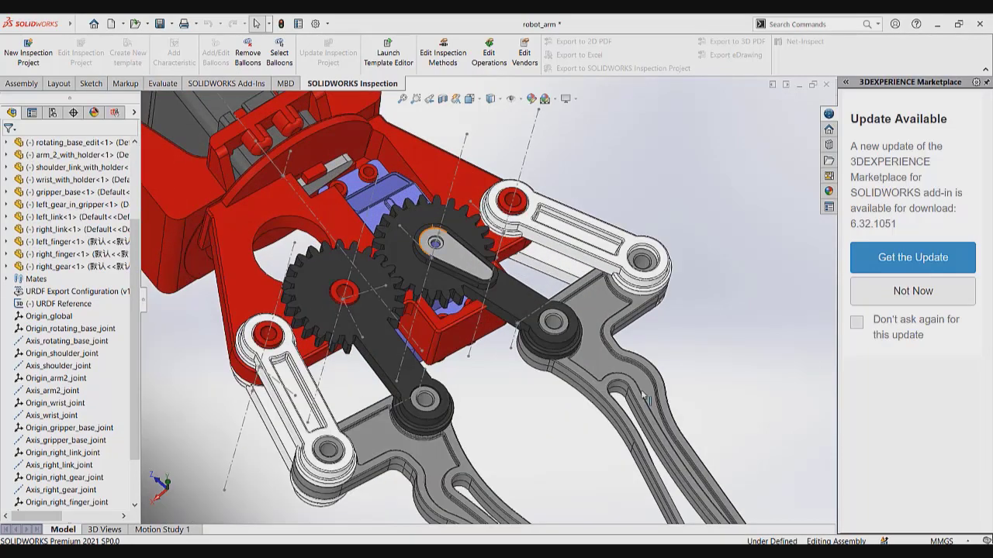
pyautogui.scroll(3, 644, 397)
pyautogui.scroll(-3, 655, 401)
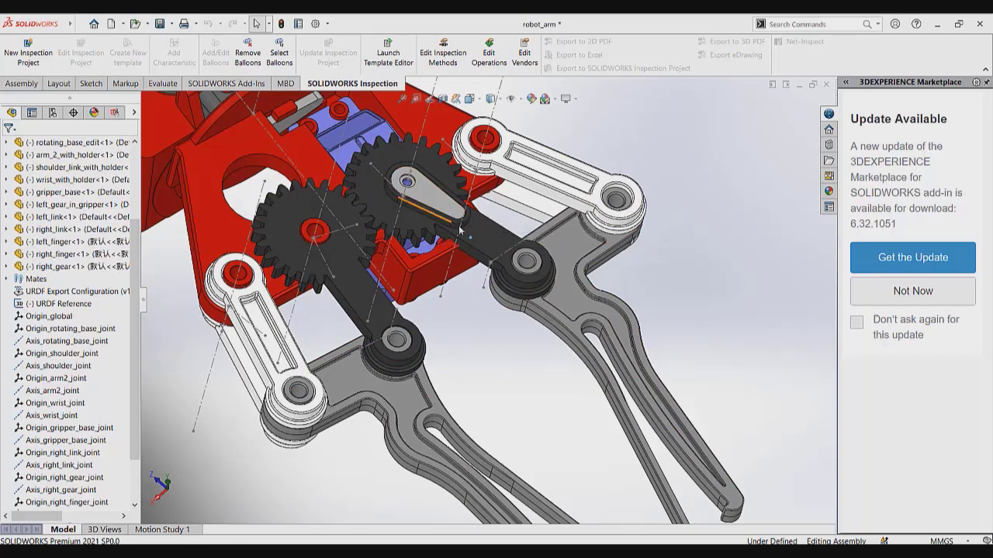
pyautogui.scroll(5, 460, 231)
pyautogui.scroll(-2, 446, 342)
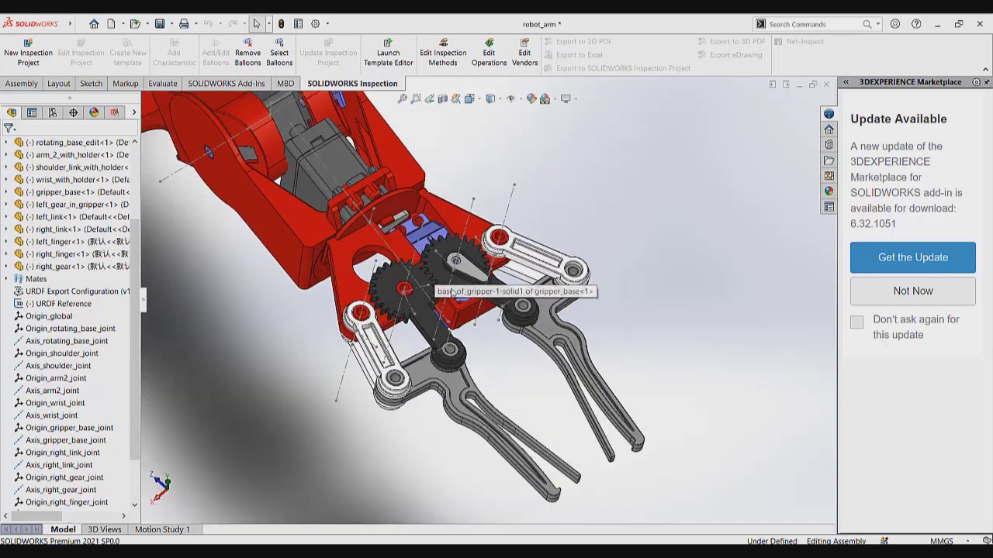
pyautogui.scroll(-3, 448, 280)
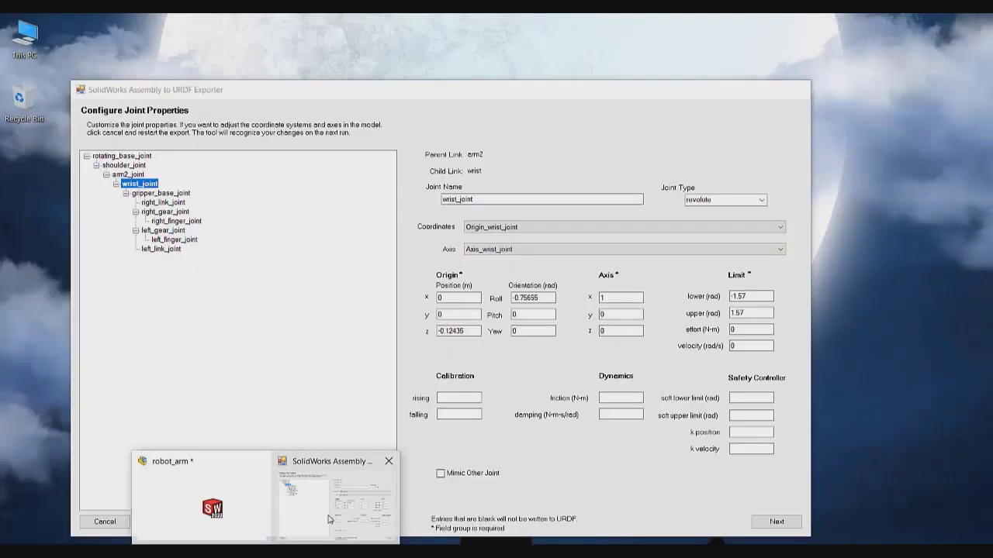
# - Restore the URDF exporter window and move it lower so the gripper gears can be seen beside the joint tree
pyautogui.click(342, 497)
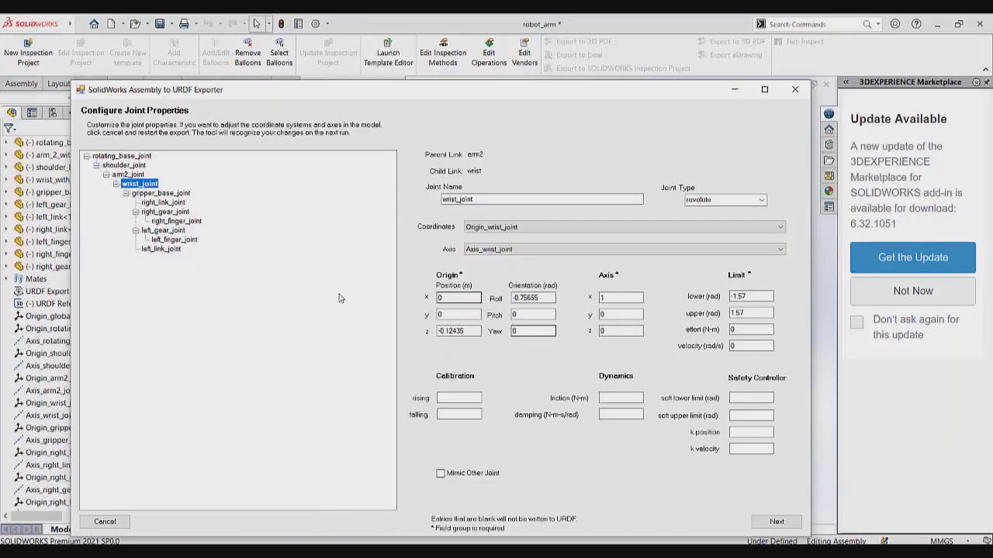
pyautogui.moveTo(693, 94); pyautogui.dragTo(784, 320)
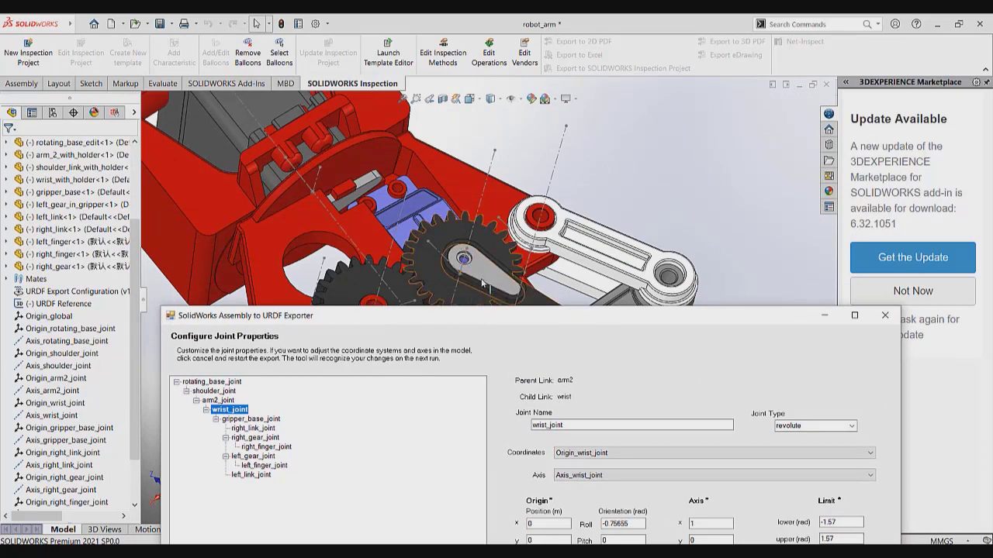
# - Review the joint type, limits and mimic settings of right_gear_joint, including its joint to mimic
pyautogui.moveTo(497, 321); pyautogui.dragTo(492, 271)
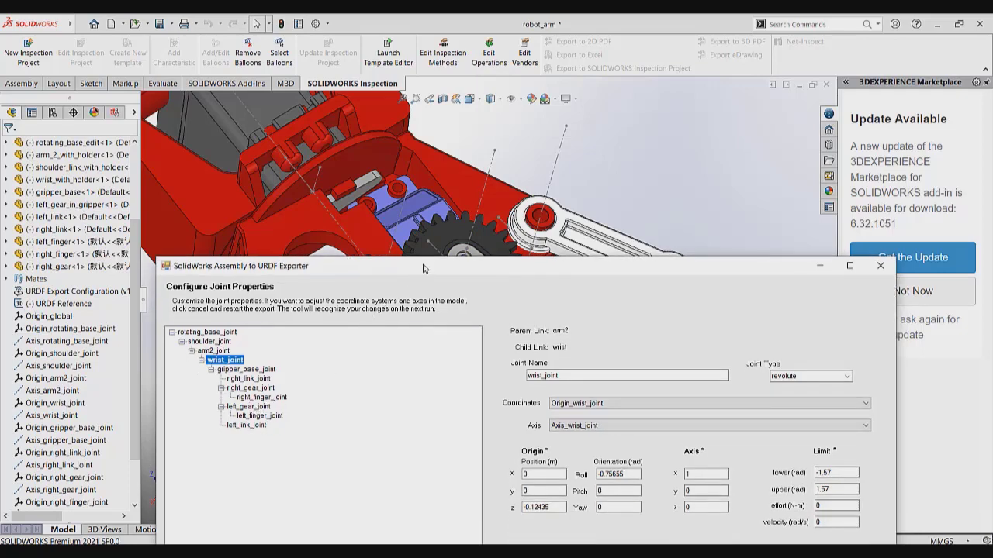
pyautogui.moveTo(423, 268); pyautogui.dragTo(425, 280)
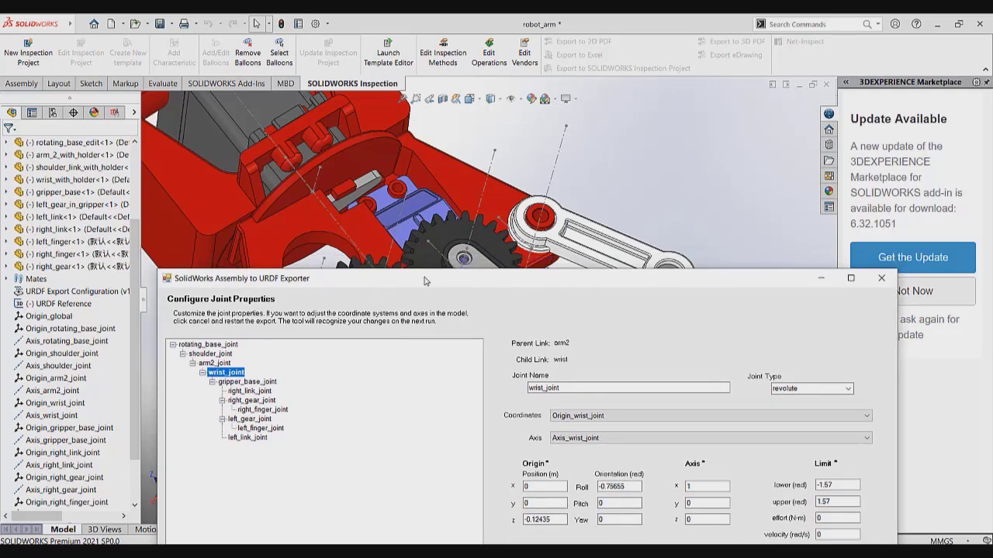
pyautogui.click(262, 401)
pyautogui.moveTo(500, 278); pyautogui.dragTo(496, 148)
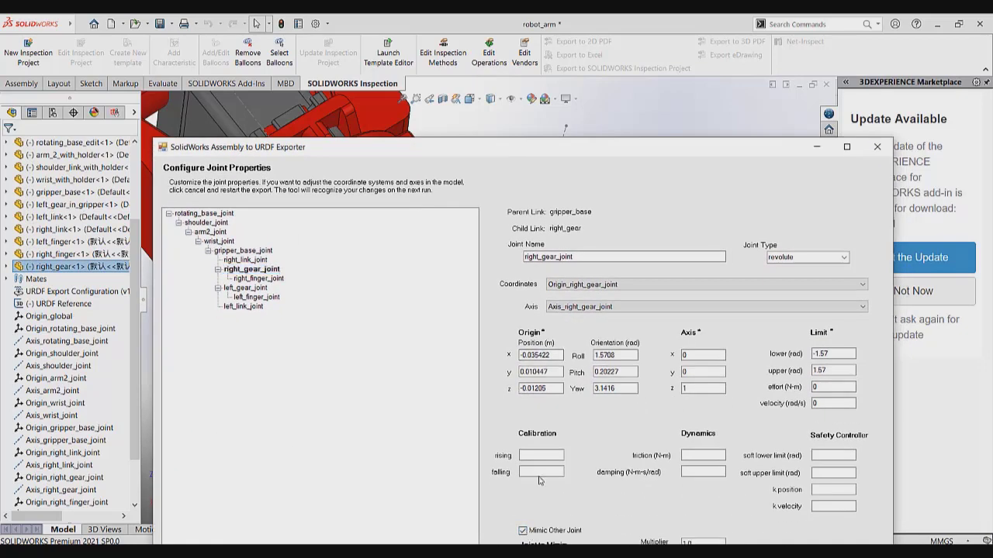
pyautogui.moveTo(540, 146); pyautogui.dragTo(535, 81)
pyautogui.click(560, 491)
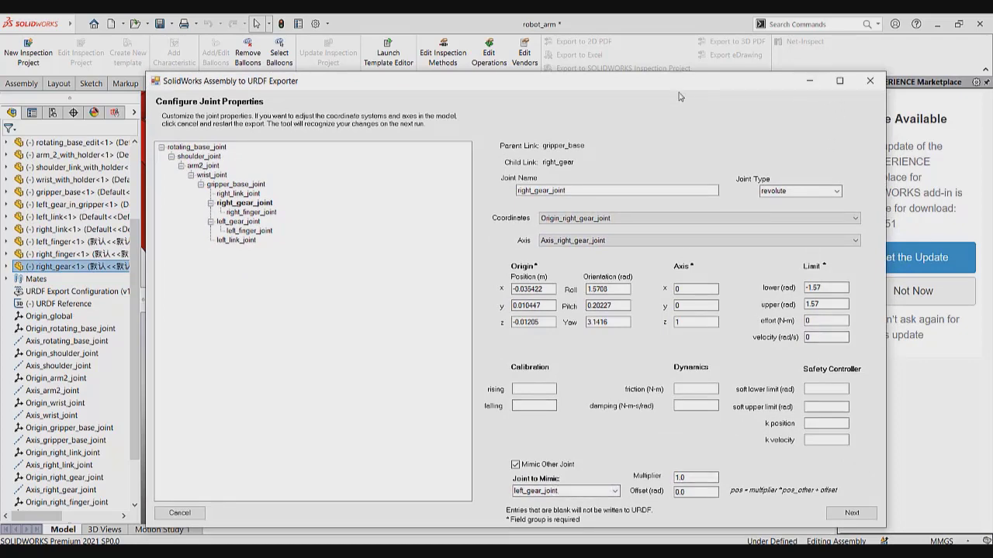
# - Move the exporter window lower and examine the highlighted right gear against the rest of the gripper in the assembly
pyautogui.moveTo(677, 85); pyautogui.dragTo(736, 363)
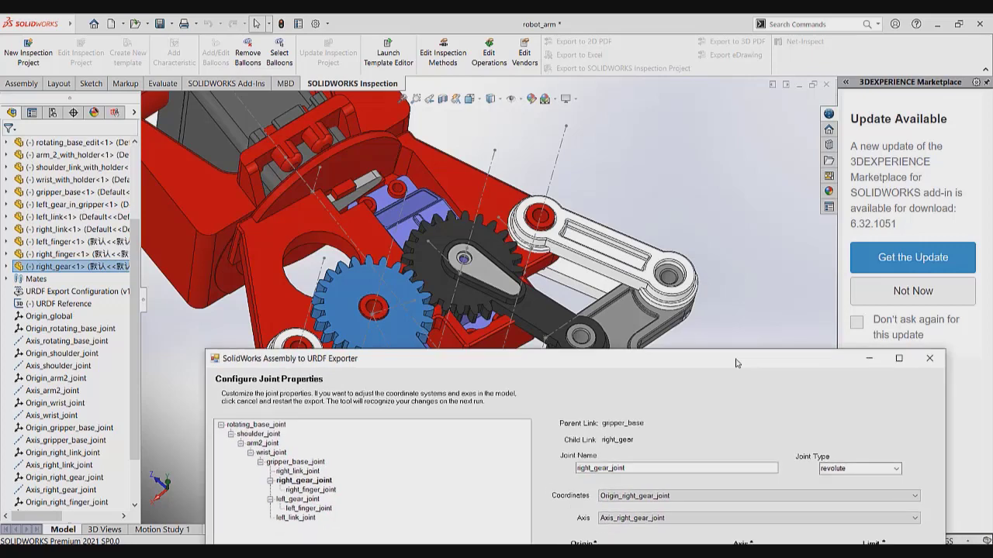
pyautogui.scroll(5, 493, 302)
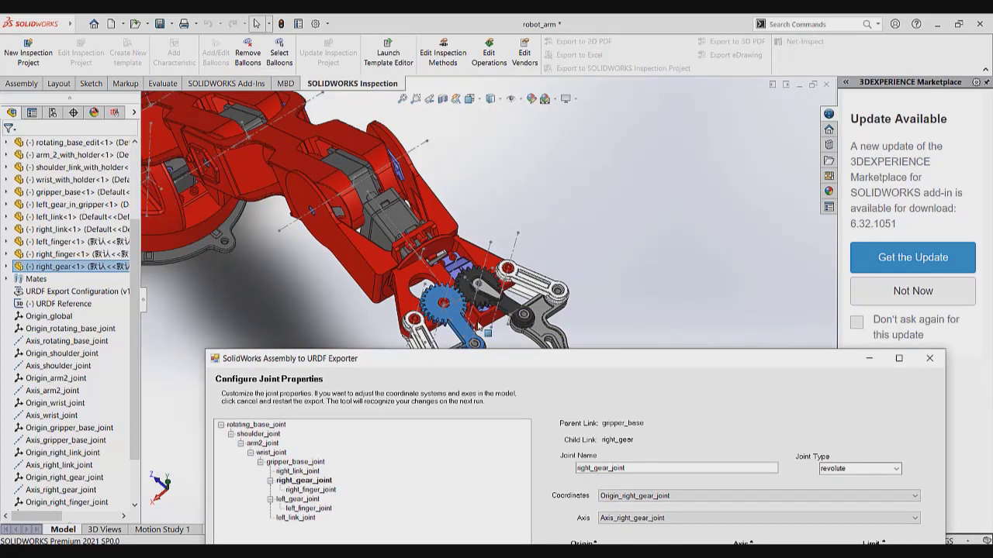
pyautogui.scroll(-2, 446, 300)
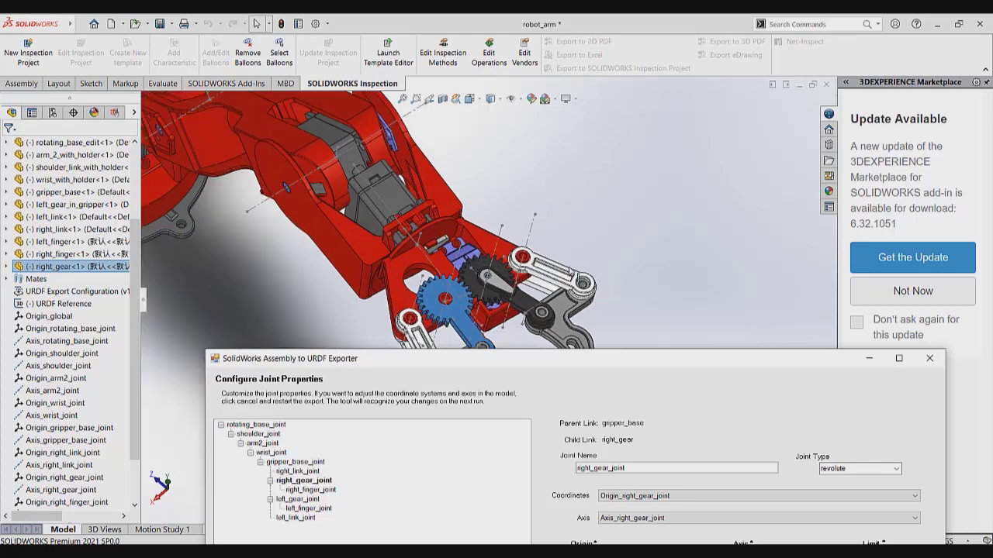
# - Review the joint types and mimic settings of right_finger_joint, left_gear_joint, left_finger_joint and left_link_joint
pyautogui.click(313, 489)
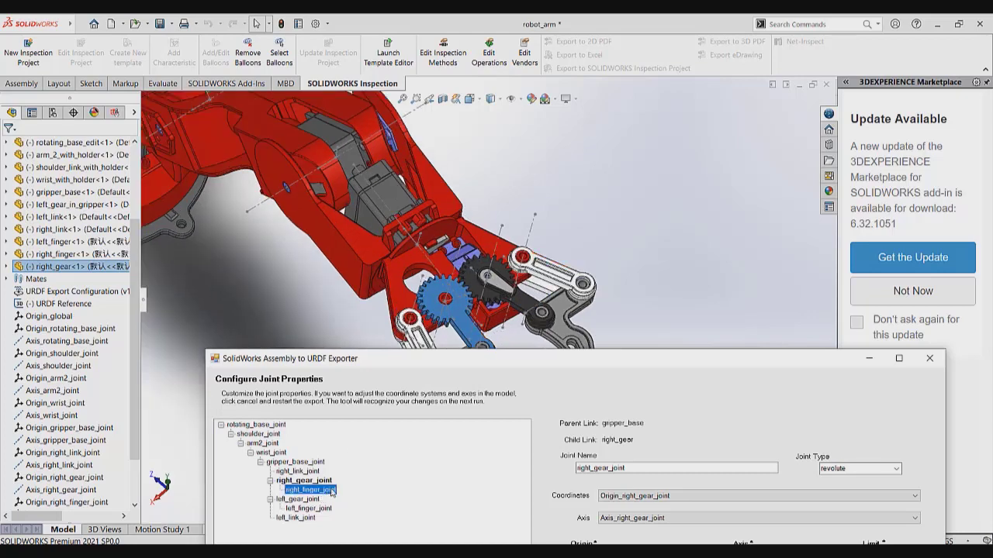
pyautogui.moveTo(477, 366); pyautogui.dragTo(440, 148)
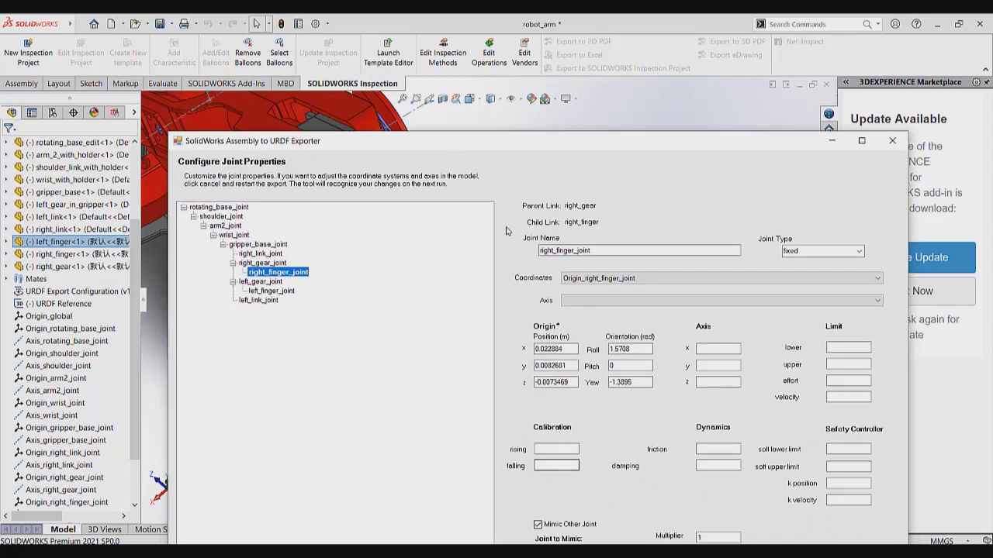
pyautogui.moveTo(541, 141); pyautogui.dragTo(547, 95)
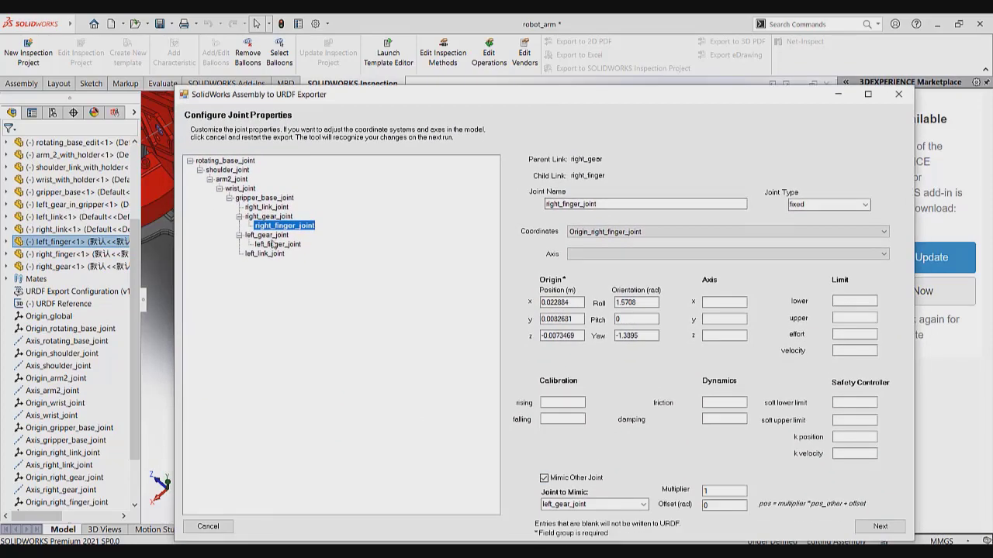
pyautogui.click(268, 235)
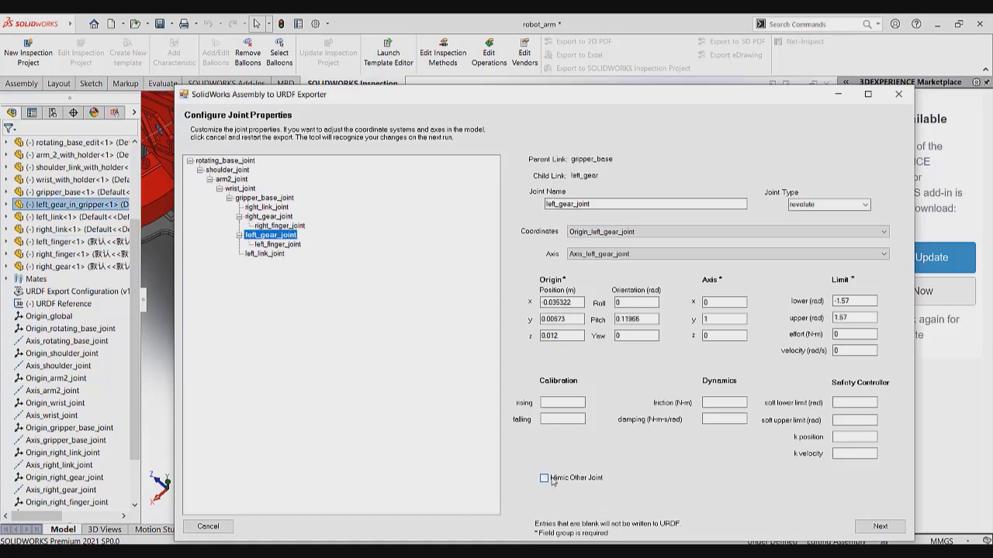
pyautogui.click(281, 245)
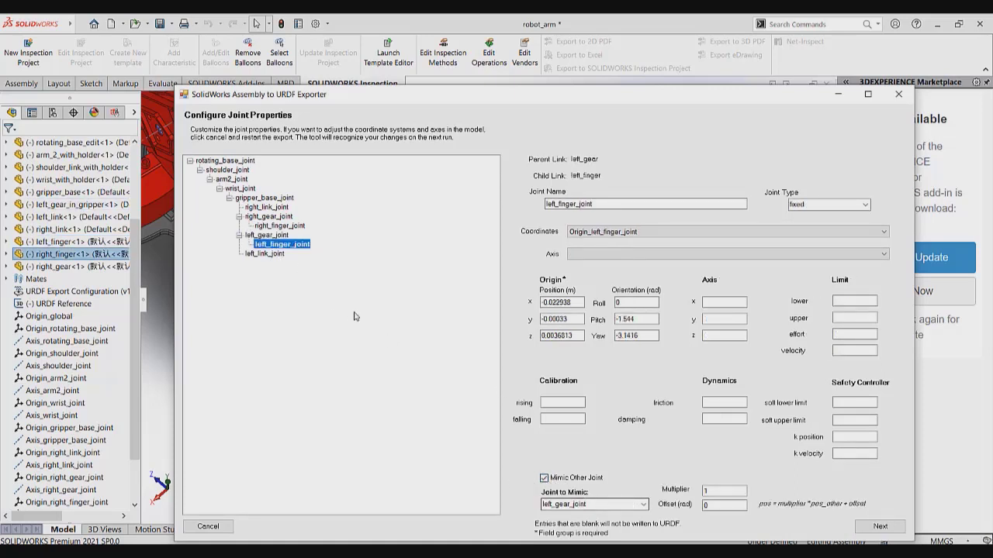
pyautogui.click(268, 254)
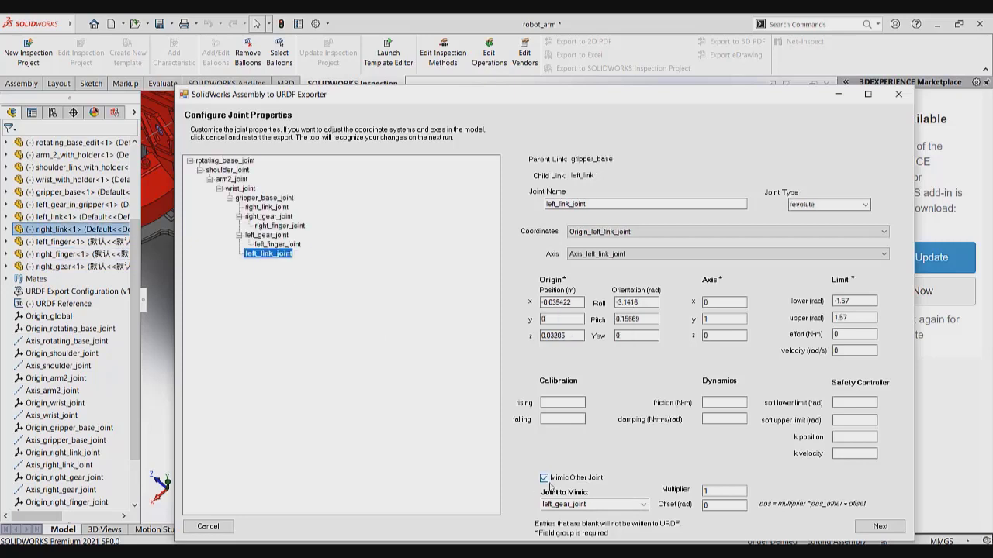
# - Continue to the link properties, select fixed_base, and export the URDF with meshes to the Desktop as robot_arm
pyautogui.click(881, 528)
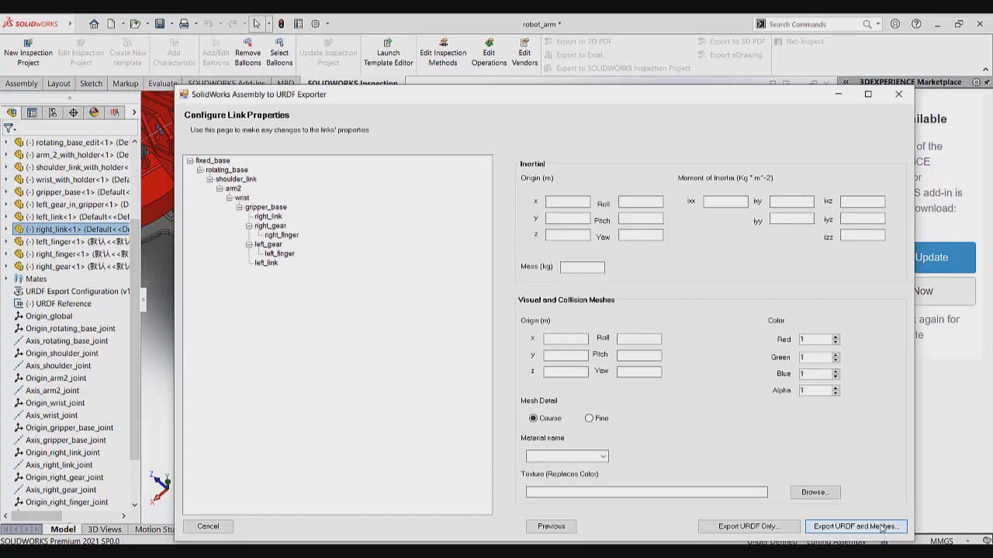
pyautogui.click(222, 161)
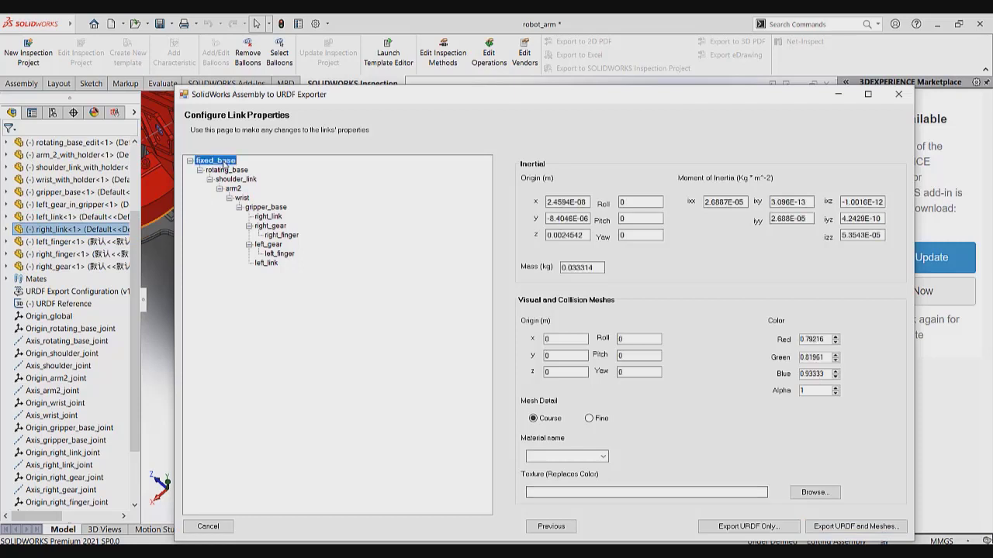
pyautogui.click(856, 527)
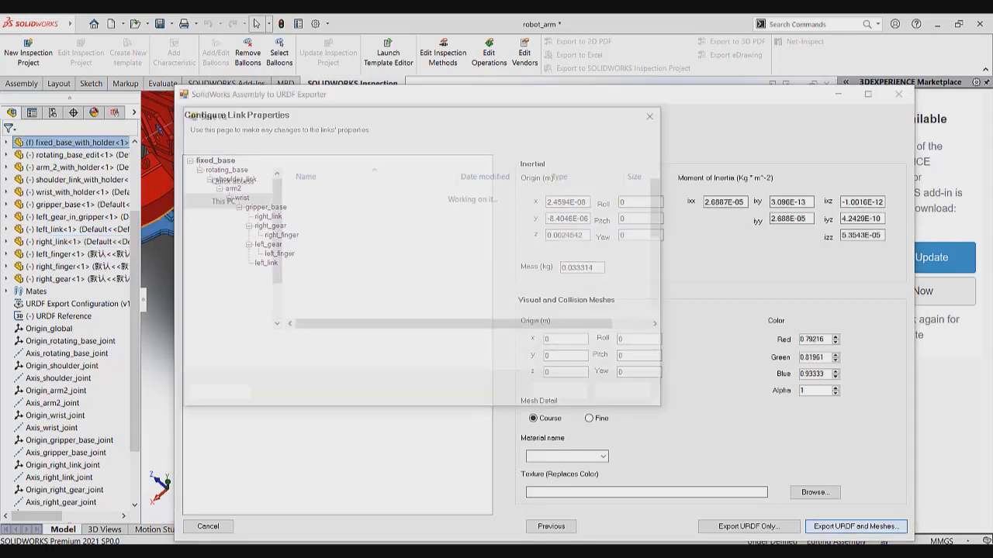
pyautogui.click(233, 208)
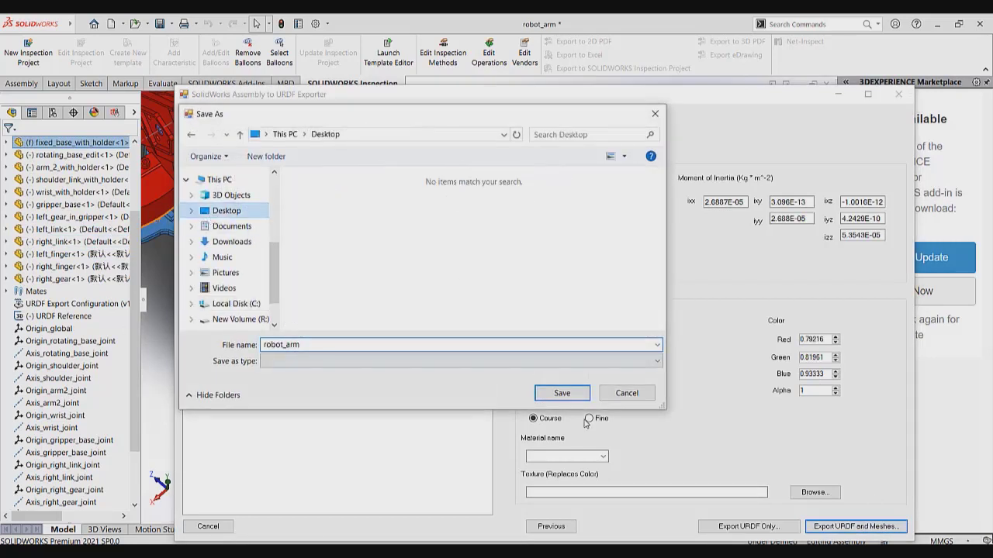
pyautogui.click(566, 393)
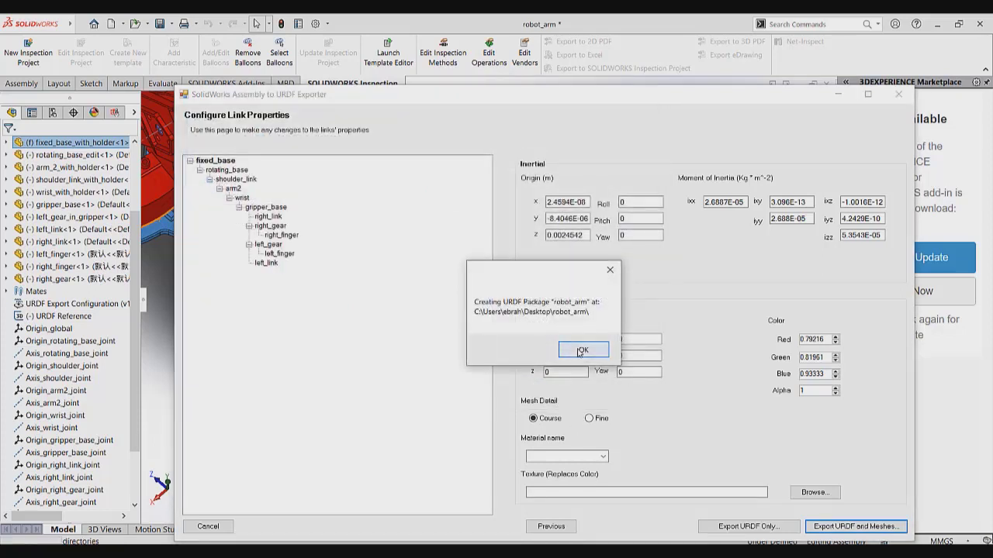
pyautogui.click(581, 352)
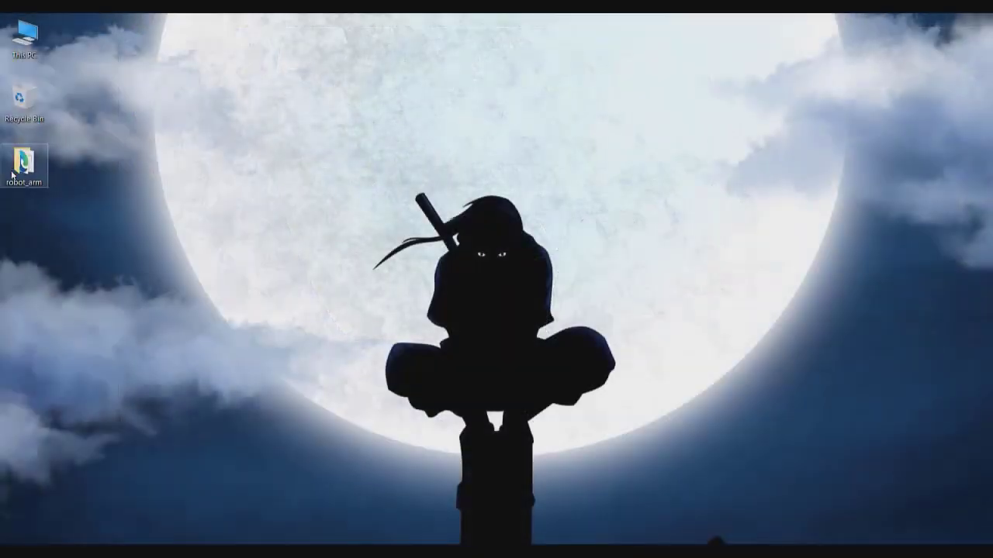
# - Open the exported robot_arm folder on the desktop to inspect its contents, and close it
pyautogui.doubleClick(16, 169)
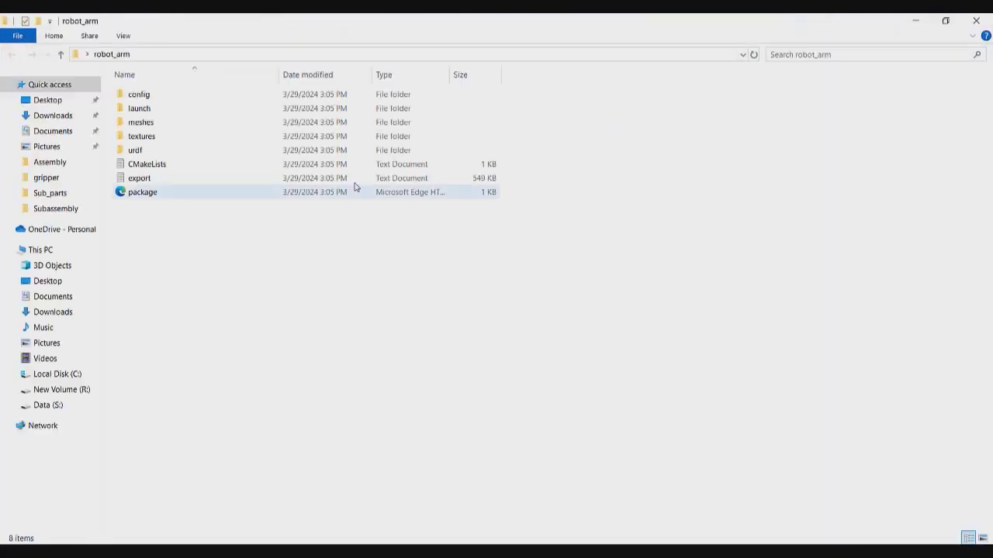
pyautogui.click(989, 21)
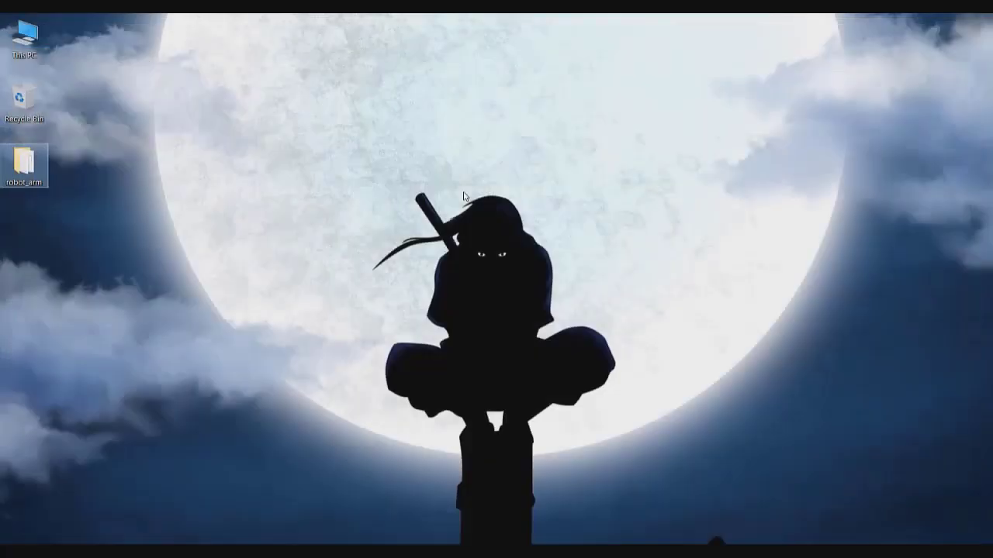